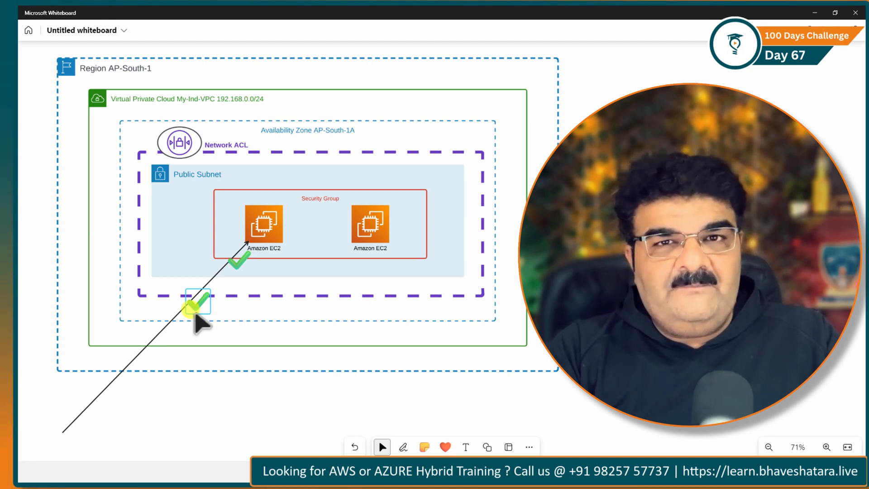
Switch to the AWS console, find the VPC service and open its list of network ACLs.
click(223, 324)
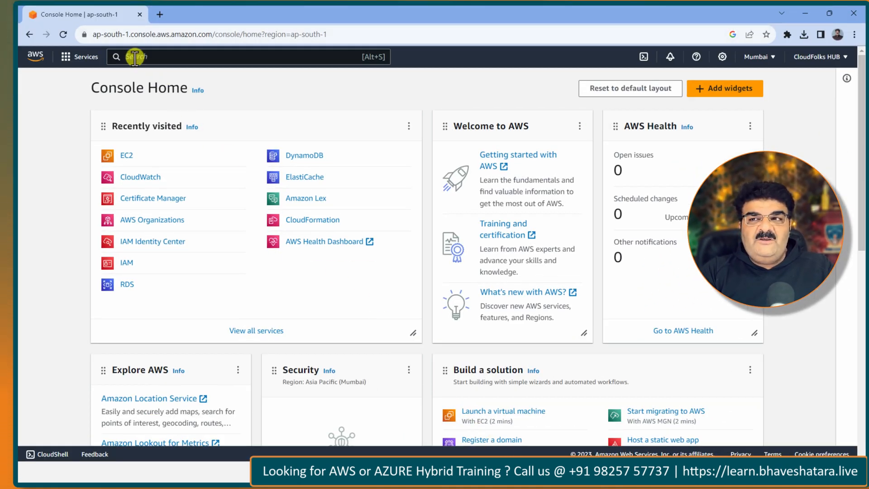
click(134, 56)
text(vpc)
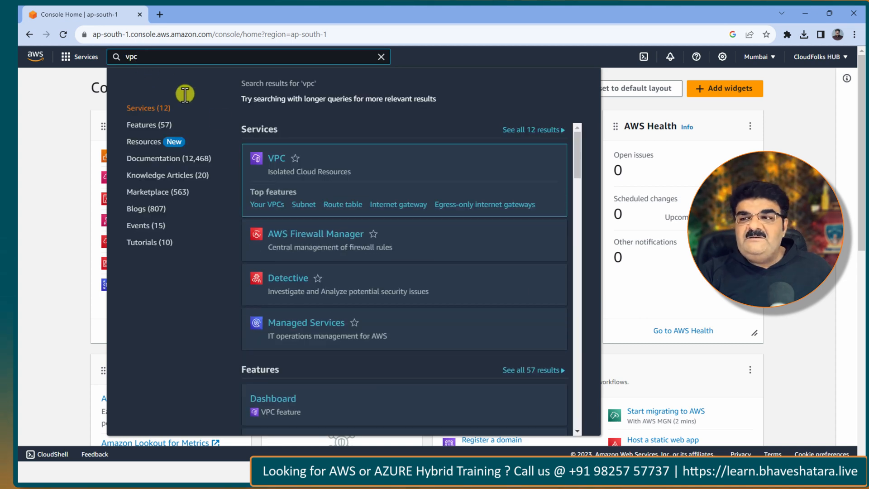
click(275, 159)
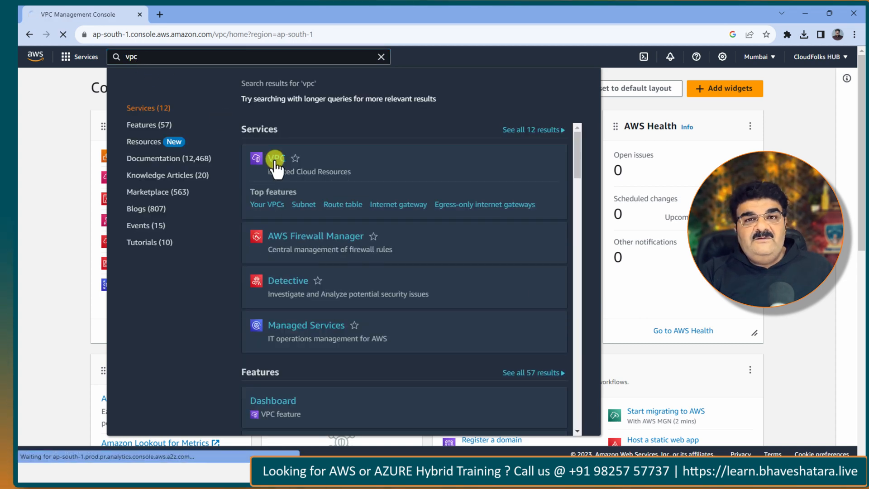
scroll(77, 248, down, 3)
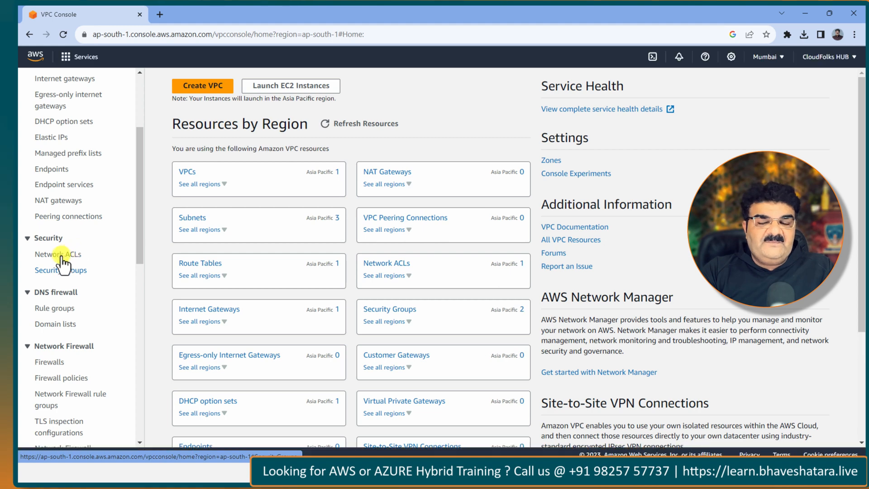
click(58, 256)
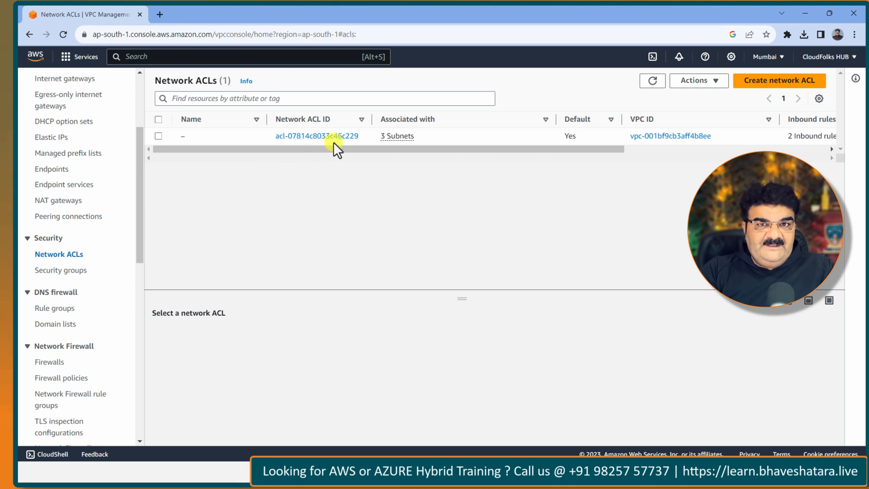
Examine which subnets are associated with the default network ACL.
click(392, 137)
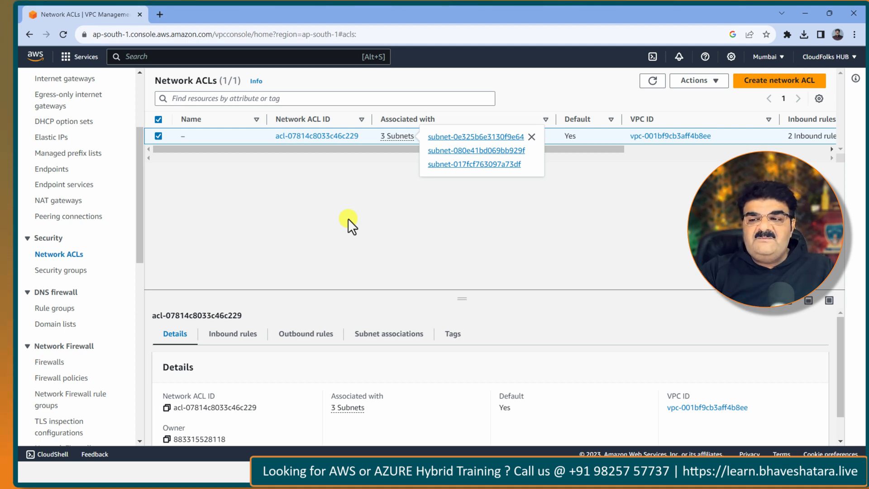
click(374, 335)
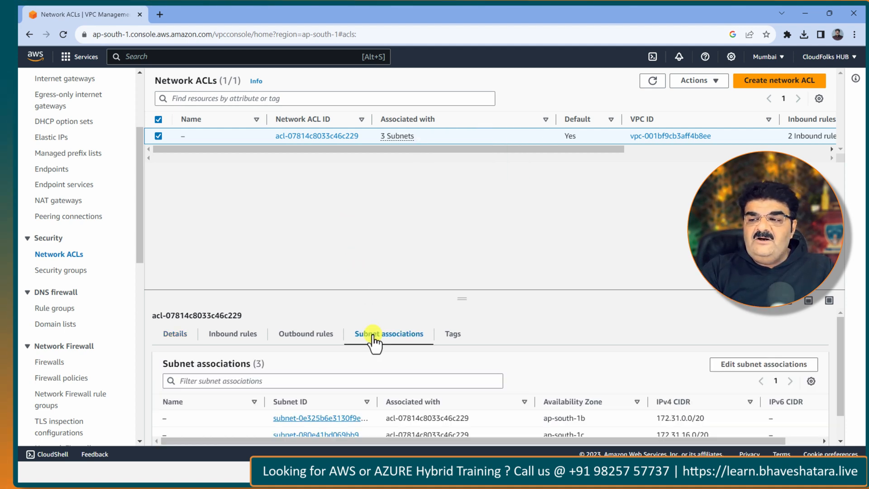
scroll(375, 349, down, 1)
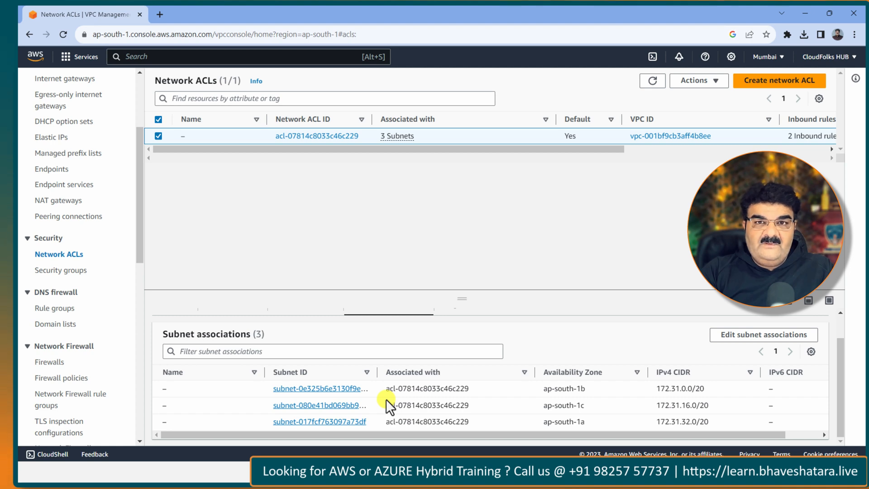
scroll(386, 400, up, 1)
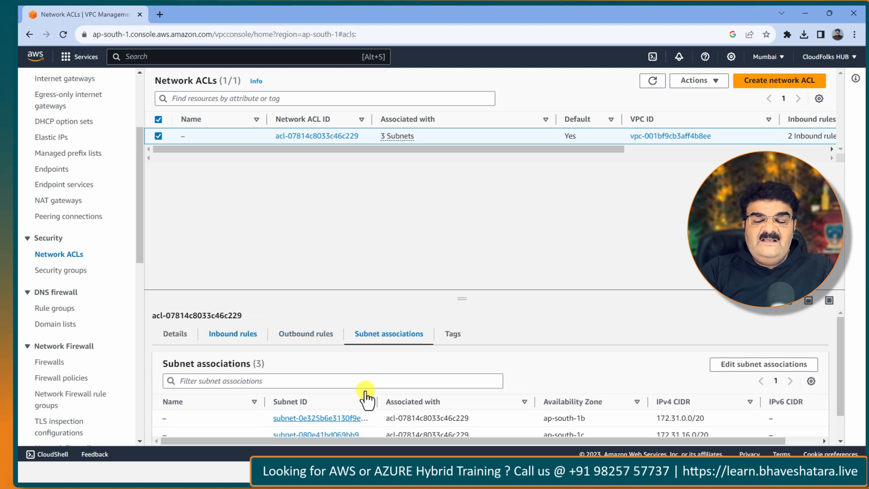
Review the inbound rules and the outbound rules of the default network ACL, enlarging the details area.
click(245, 341)
drag(463, 298, 470, 192)
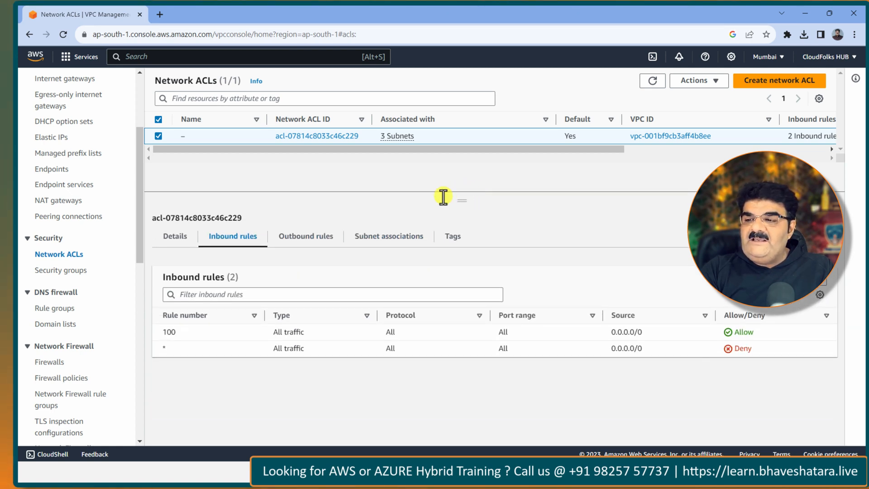
click(304, 236)
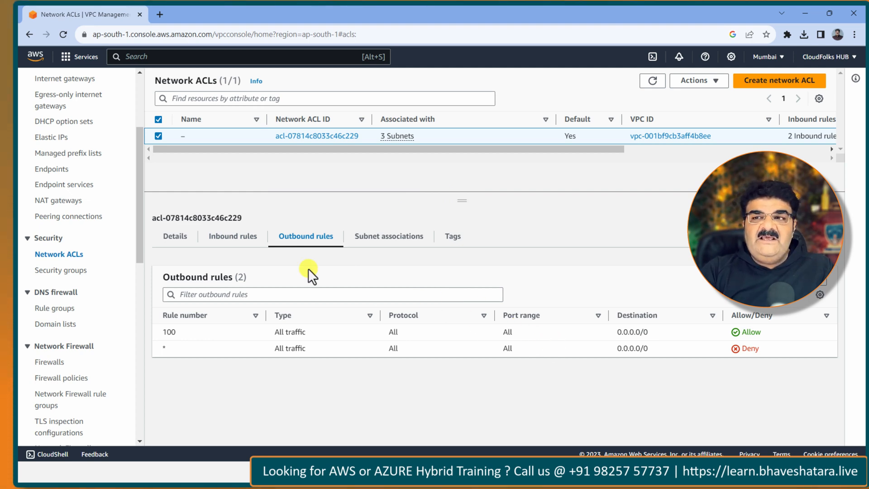
scroll(75, 200, up, 3)
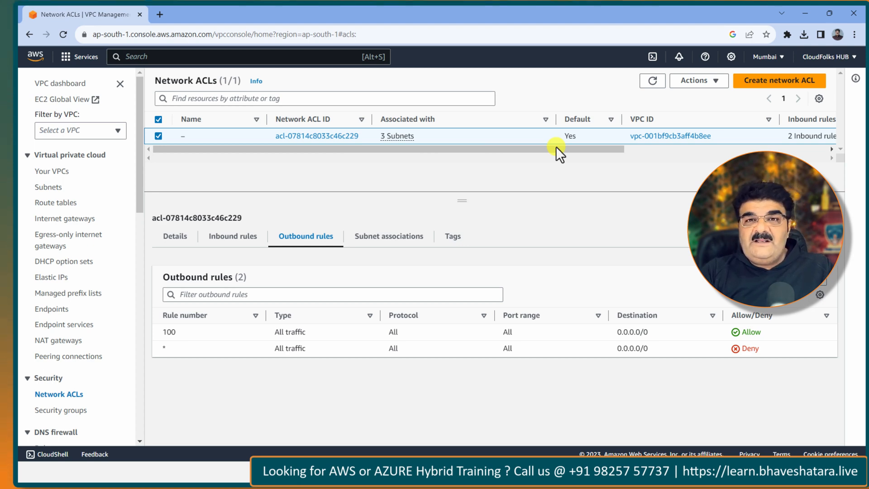
Glance at the Whiteboard diagram, return to the AWS console, and start launching an instance in the EC2 service.
click(466, 472)
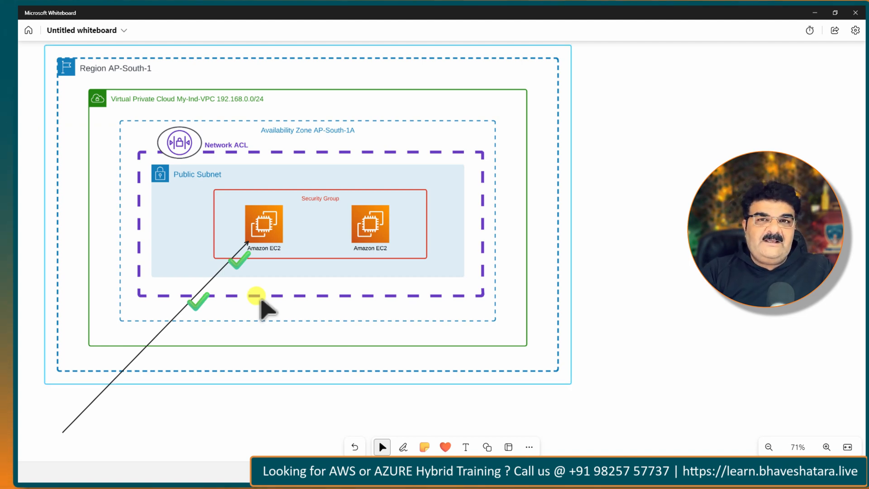
key(alt+Tab)
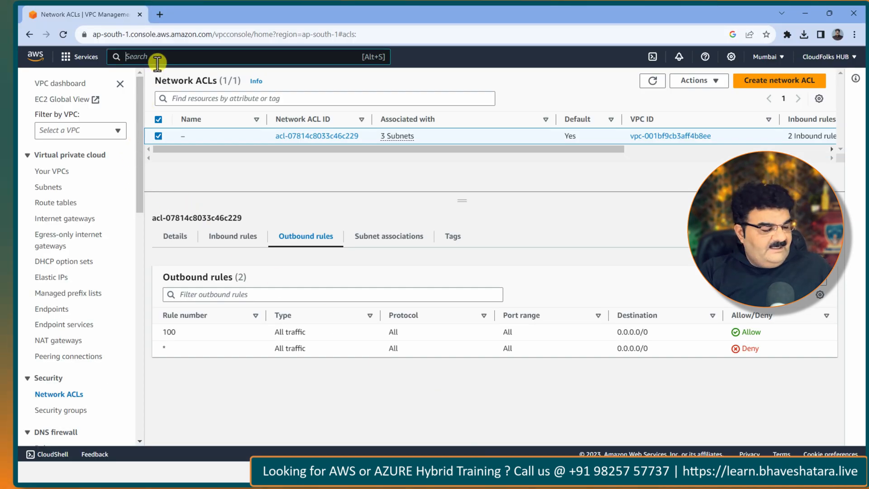
text(ec2)
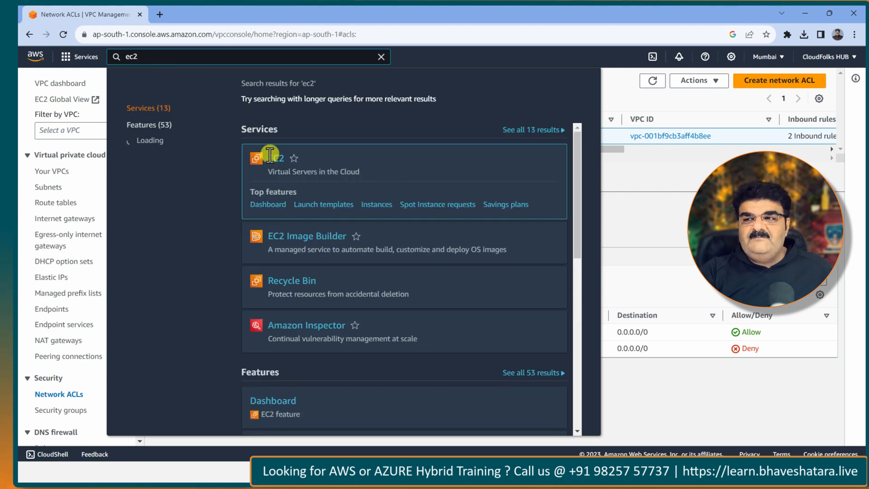
click(273, 159)
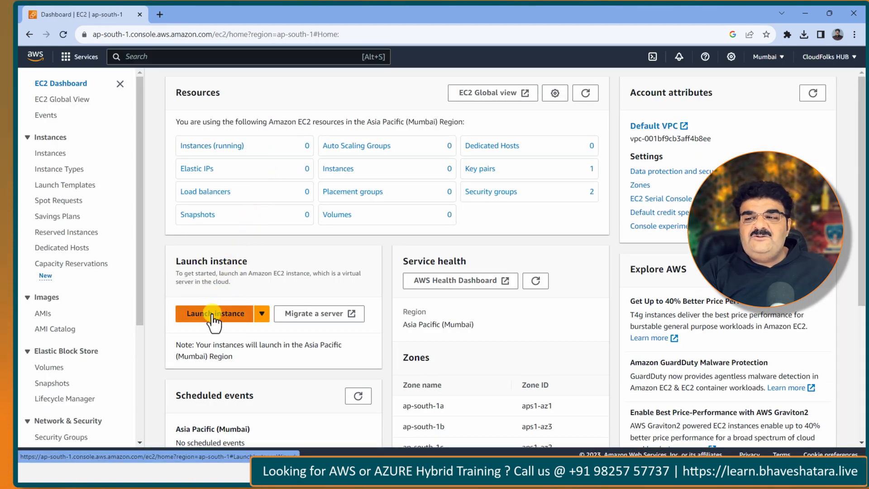
click(213, 314)
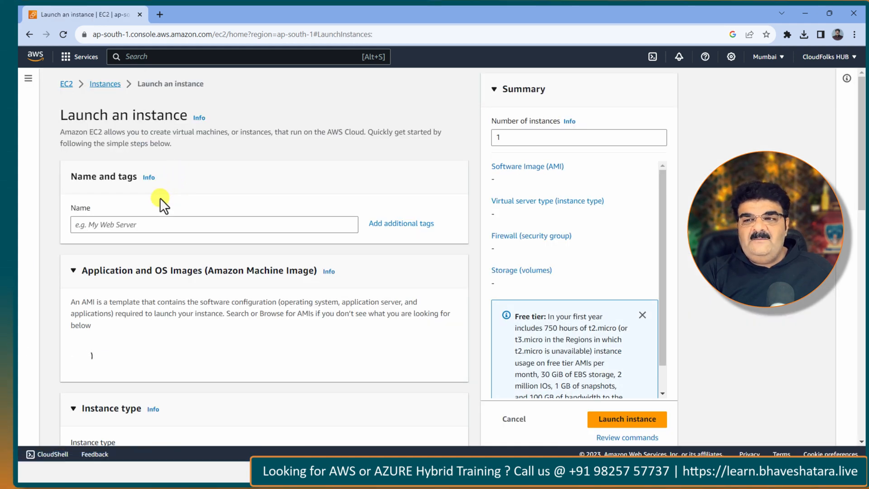
Name the instance Server-1 and set the number of instances to 2.
click(142, 227)
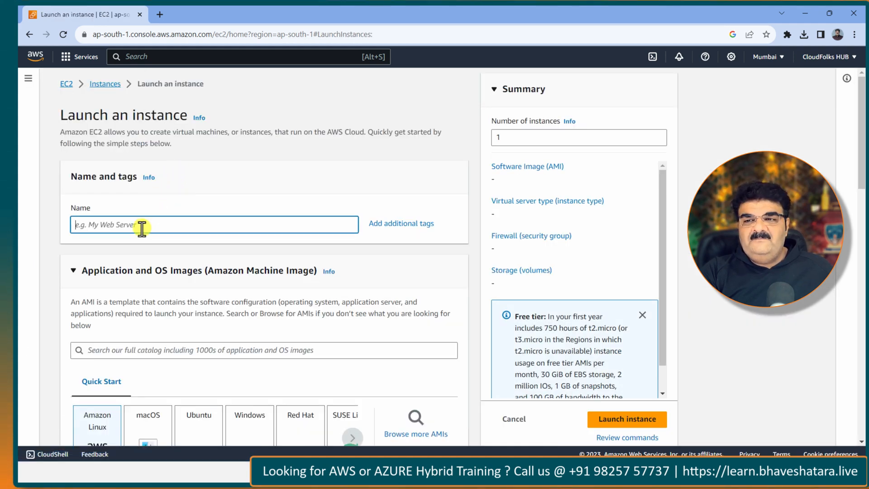
text(Server)
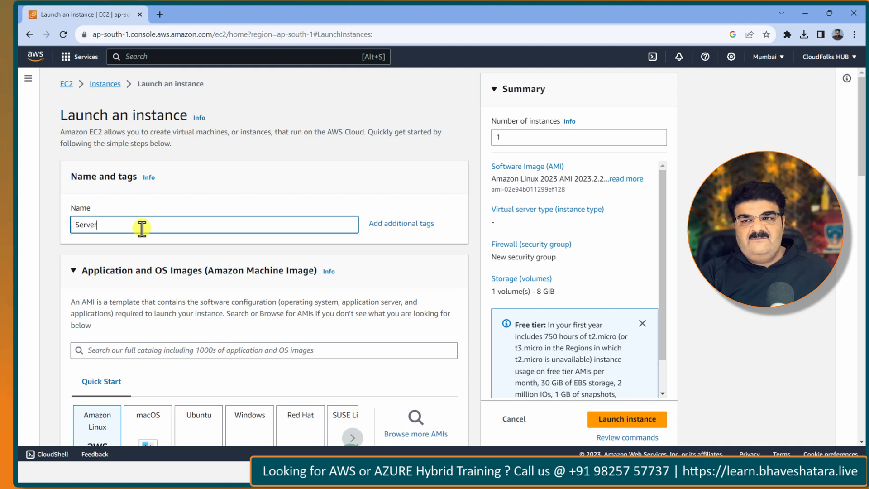
text(-1)
double_click(509, 140)
text(2)
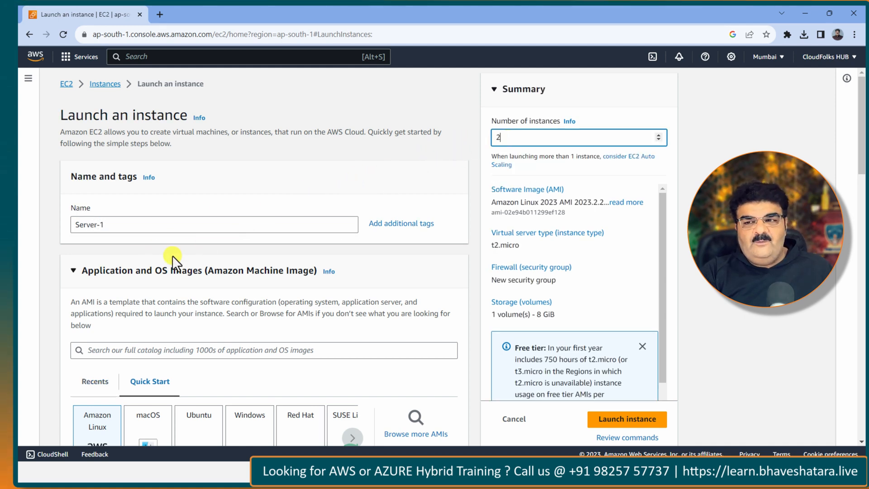
Select the existing key pair Watch for logging in to the instances.
scroll(136, 267, down, 3)
scroll(105, 283, down, 6)
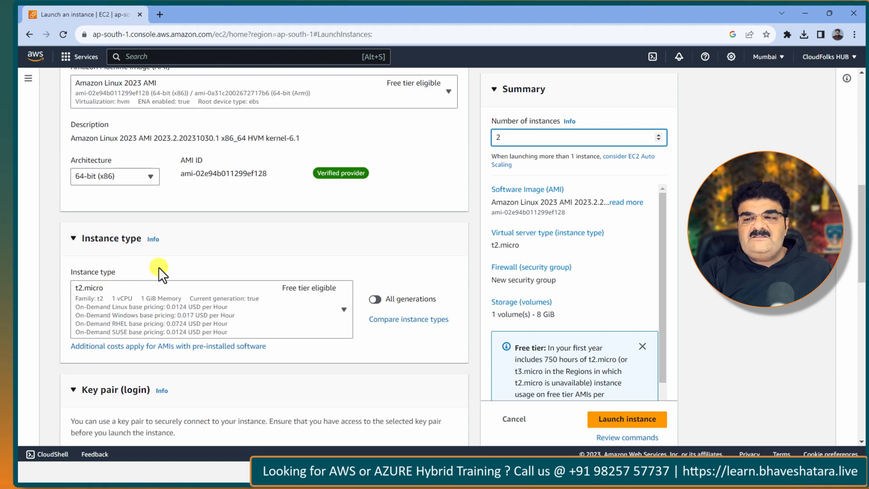
scroll(159, 268, down, 4)
click(155, 331)
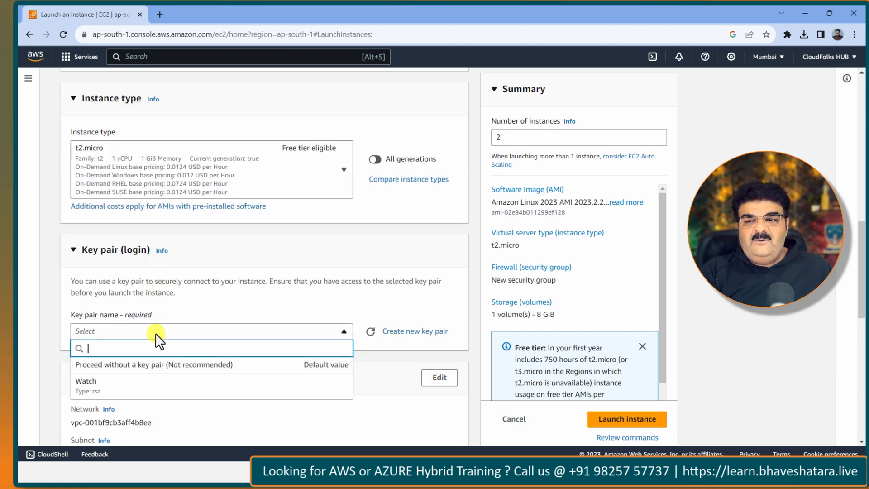
click(126, 383)
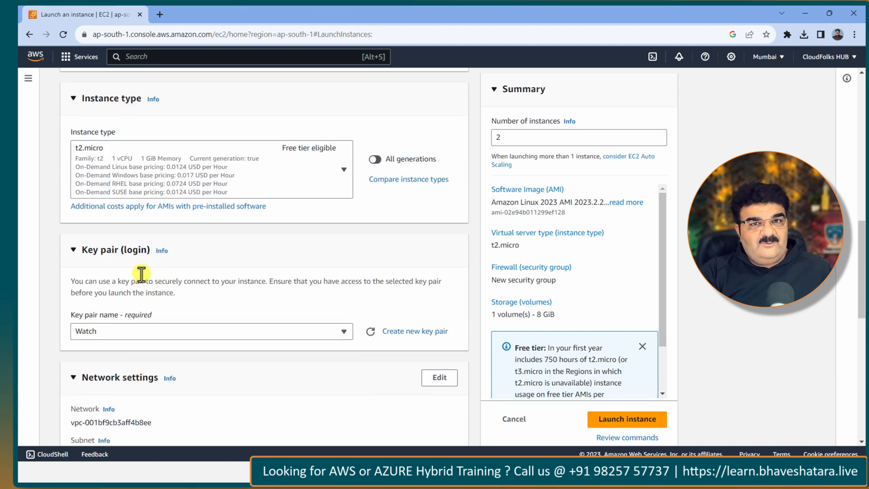
Edit the network settings and select the default VPC's subnet in availability zone ap-south-1a.
scroll(141, 273, down, 3)
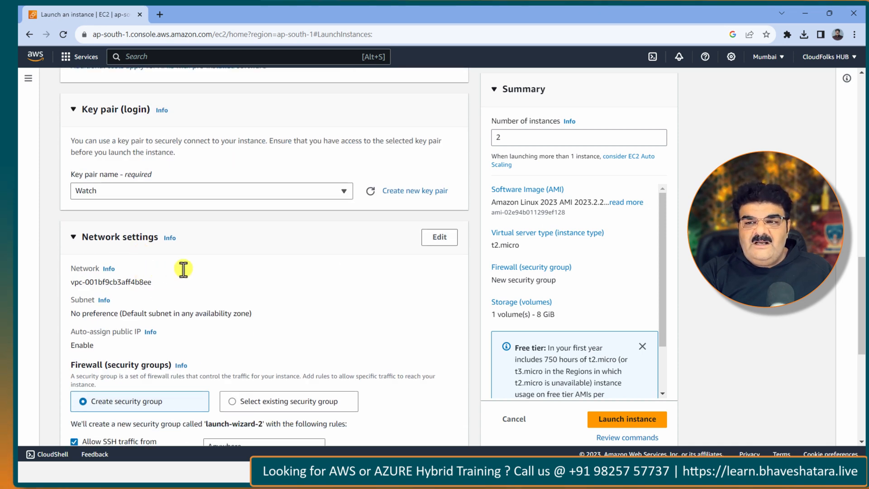
click(432, 242)
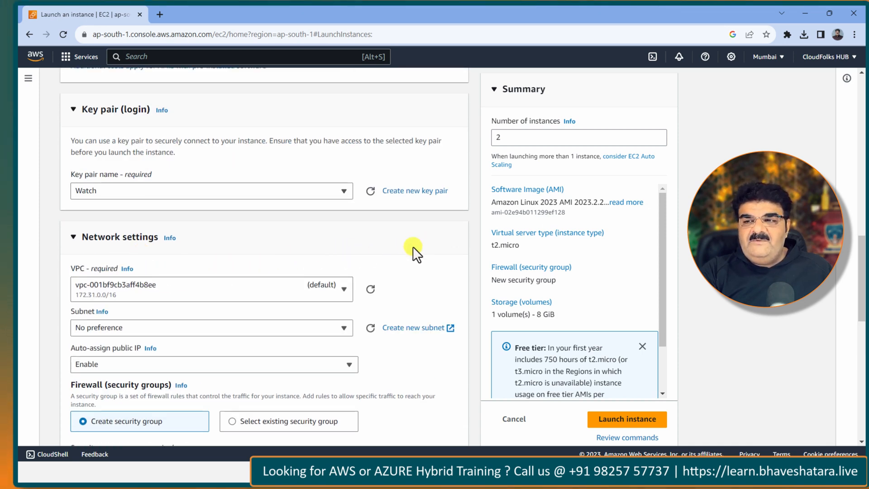
click(192, 331)
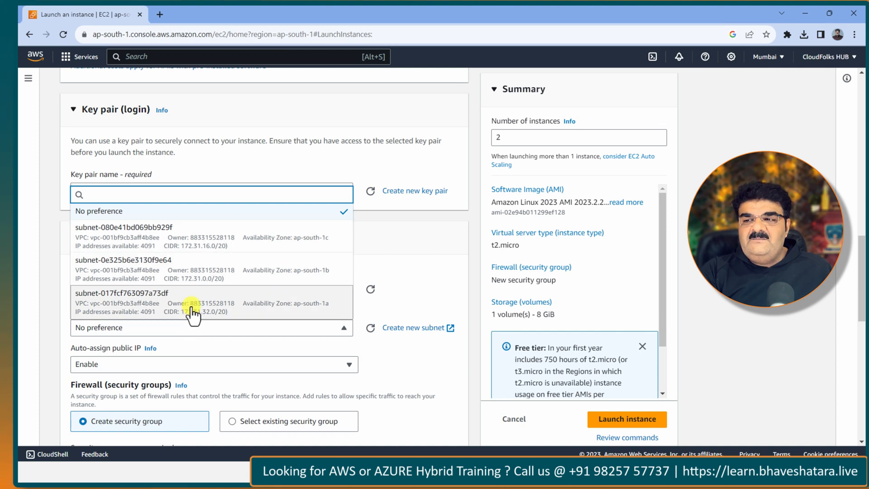
click(192, 311)
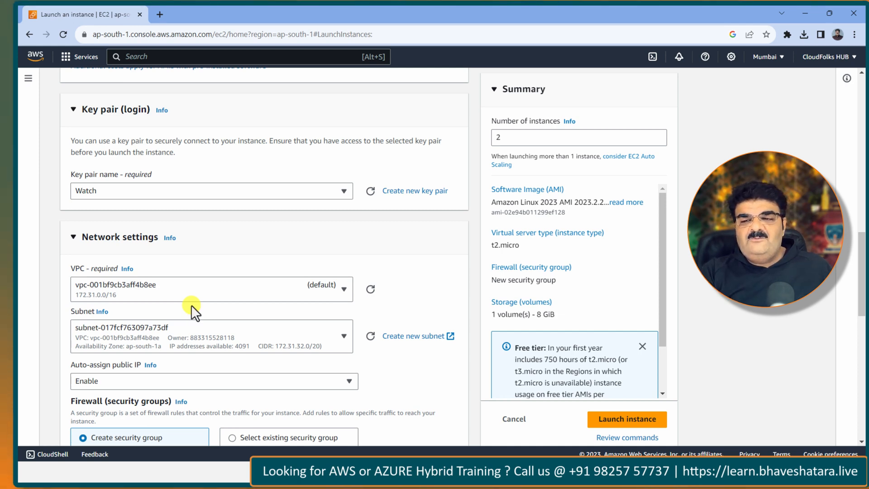
Set the type of the new security group's first inbound rule to All traffic.
scroll(191, 305, down, 3)
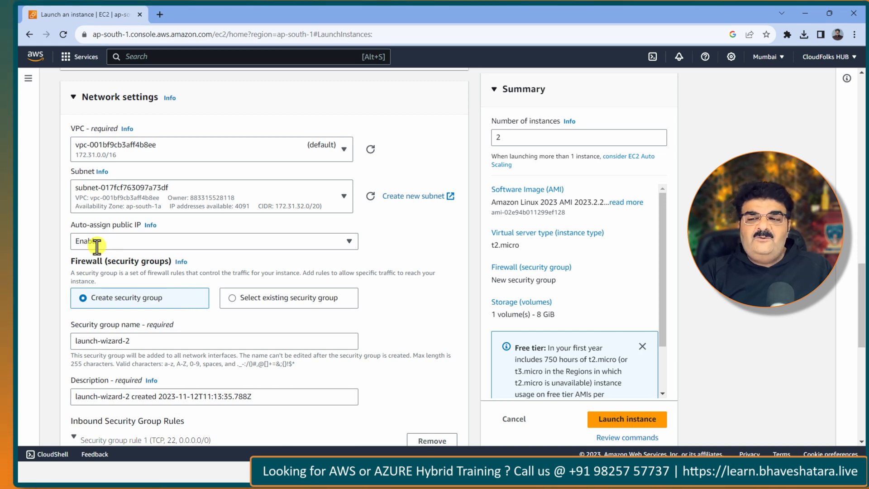
scroll(96, 245, down, 3)
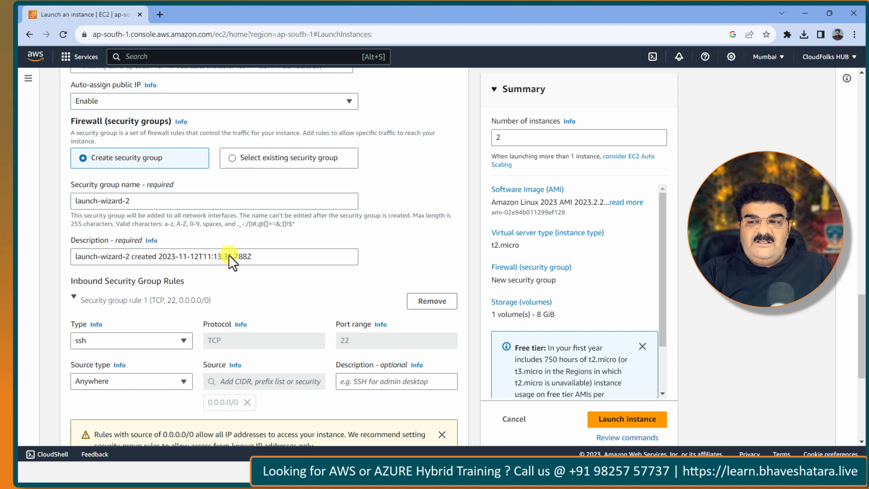
drag(253, 256, 48, 255)
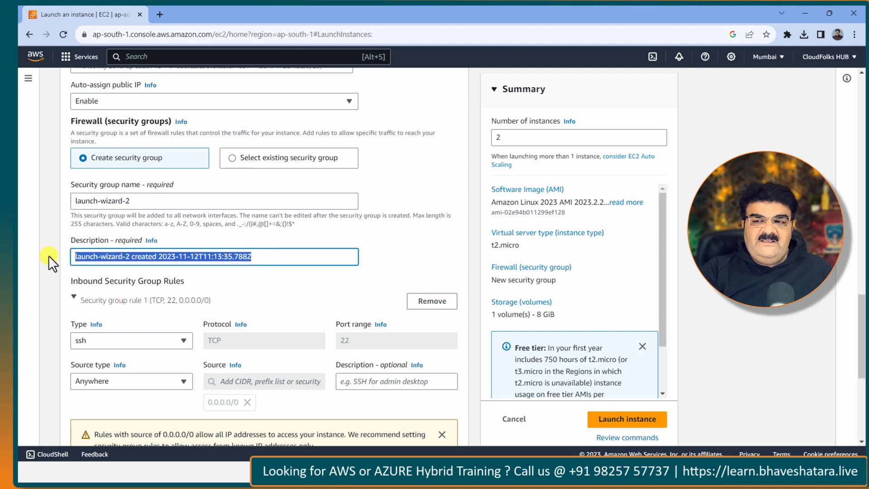
click(143, 340)
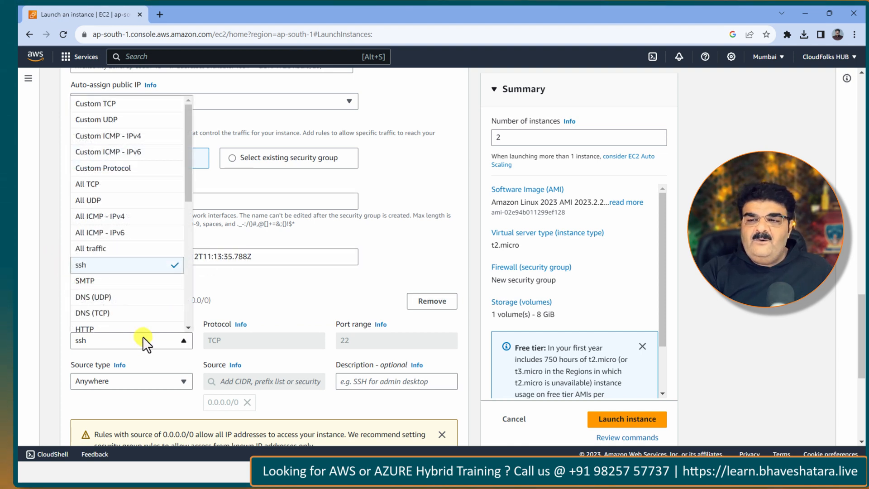
click(123, 249)
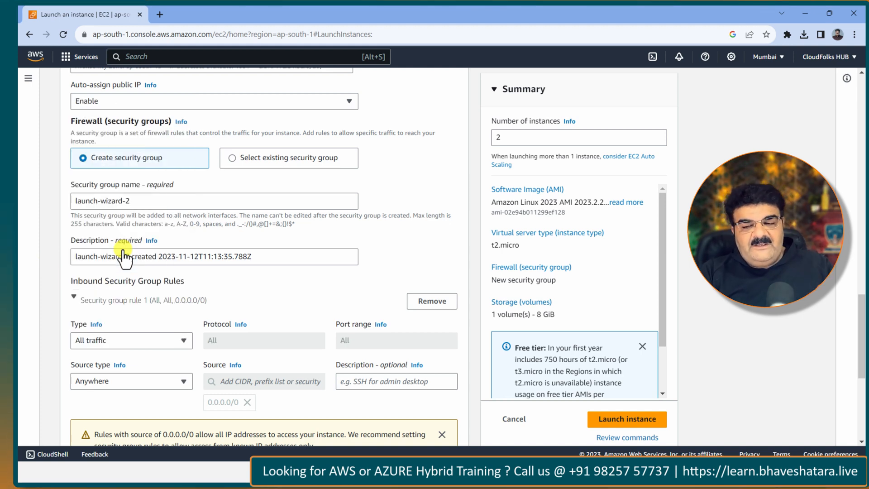
Expand the advanced details and start the user data script with the line "#!/bin/bash".
scroll(123, 254, down, 2)
scroll(123, 251, down, 5)
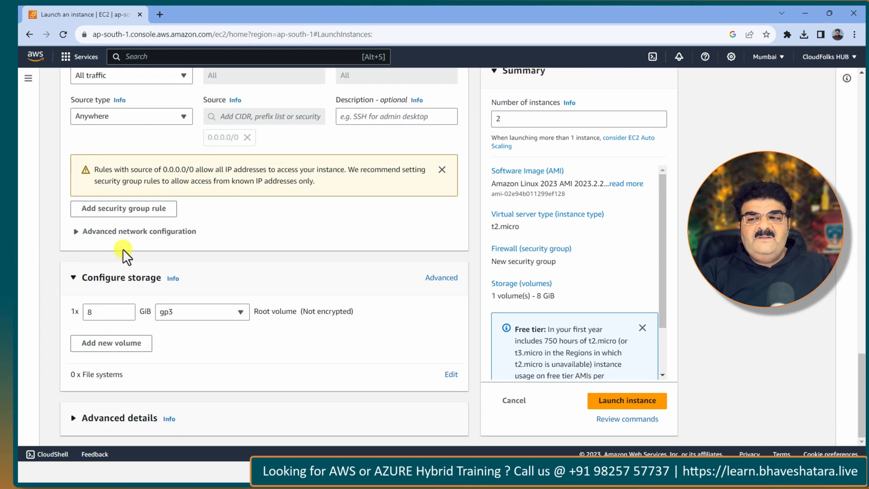
click(136, 419)
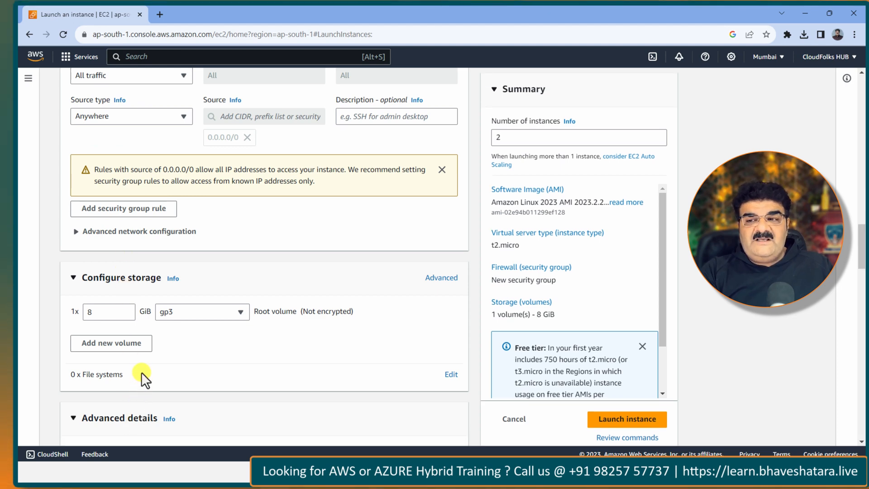
scroll(141, 372, down, 10)
scroll(141, 372, down, 15)
click(143, 269)
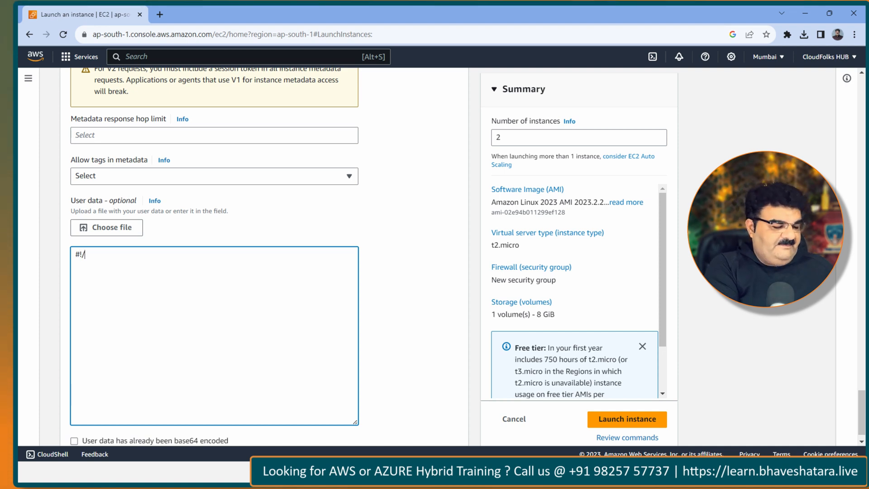
text(n/bash)
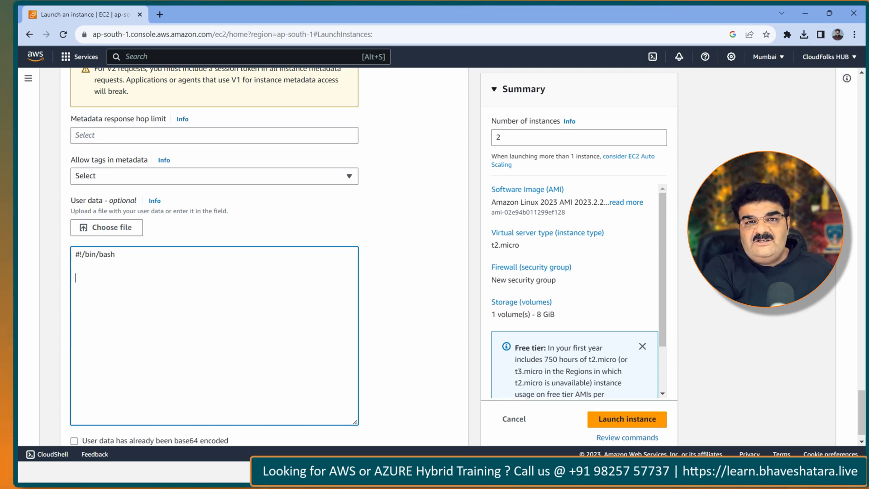
Add the commands "yum install httpd -y" and "systemctl start httpd" to the user data script.
text(yum install httpd -y)
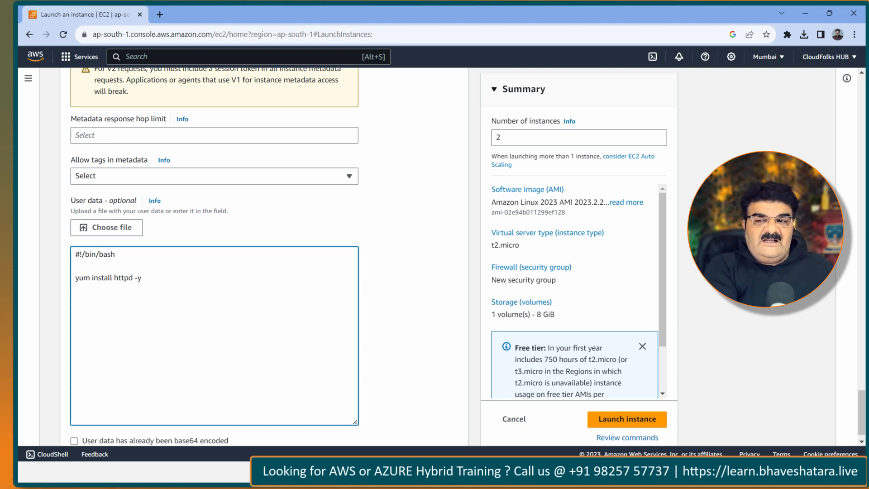
text(systemctl s)
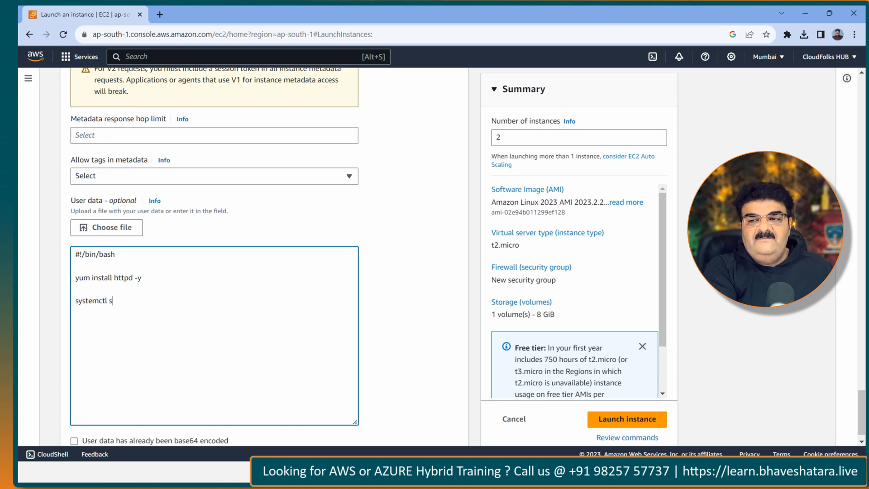
text(tart httpd)
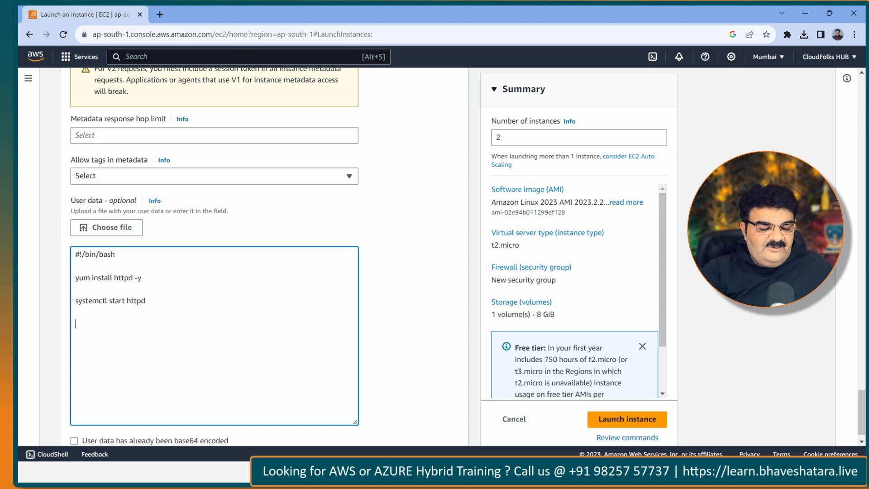
key(Return)
key(Return)
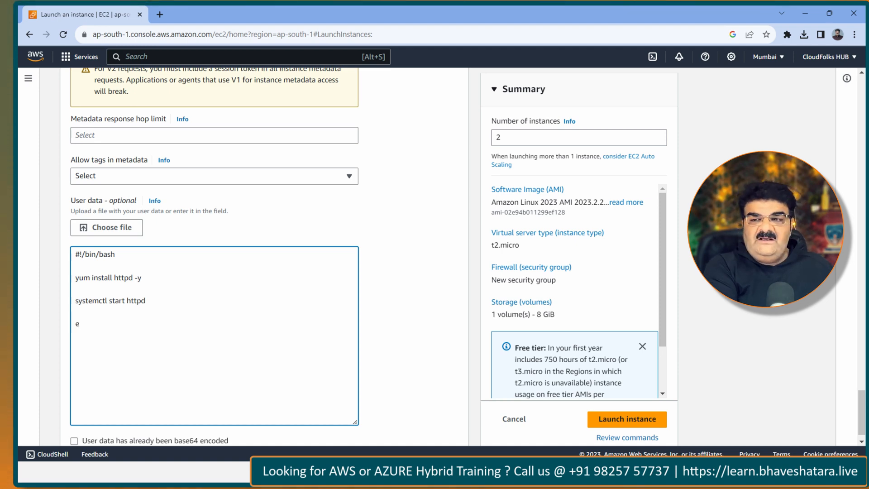
Add the line echo "welcome to cloudfolks" > /var/www/html/index.html to the end of the user data script.
text(eacho)
key(BackSpace)
key(BackSpace)
text(hocho "w)
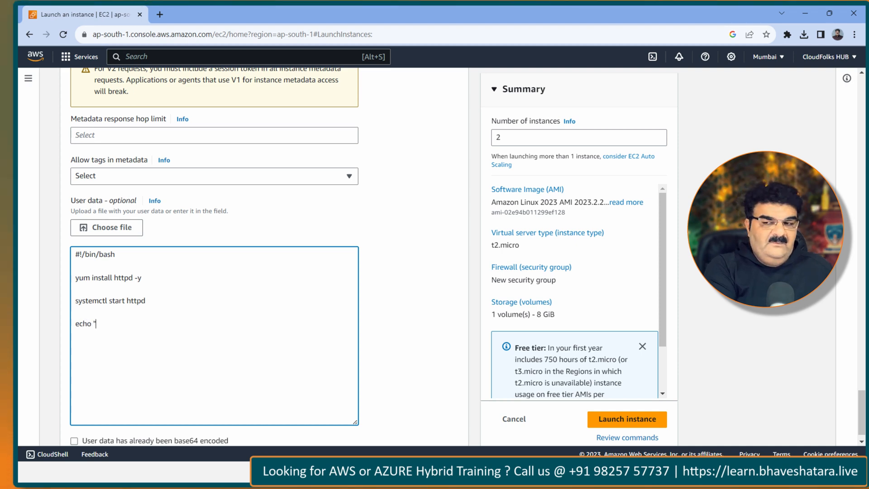
text(elcome )
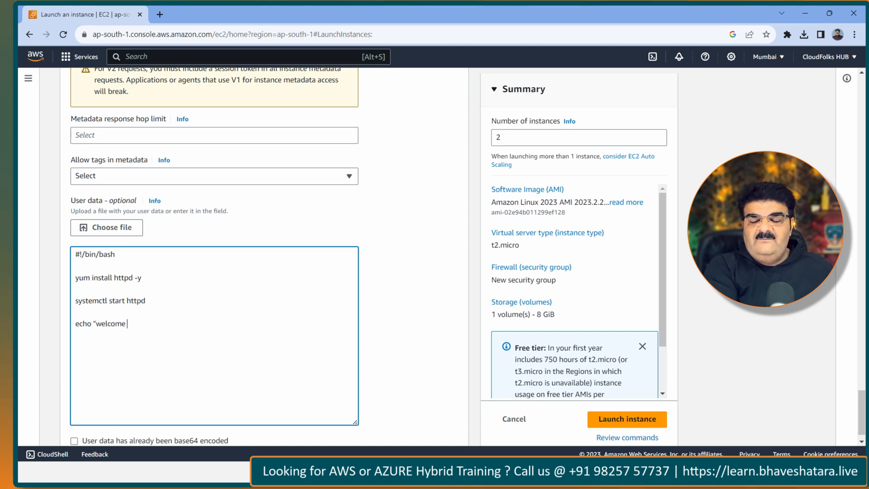
text(to cloudfolks)
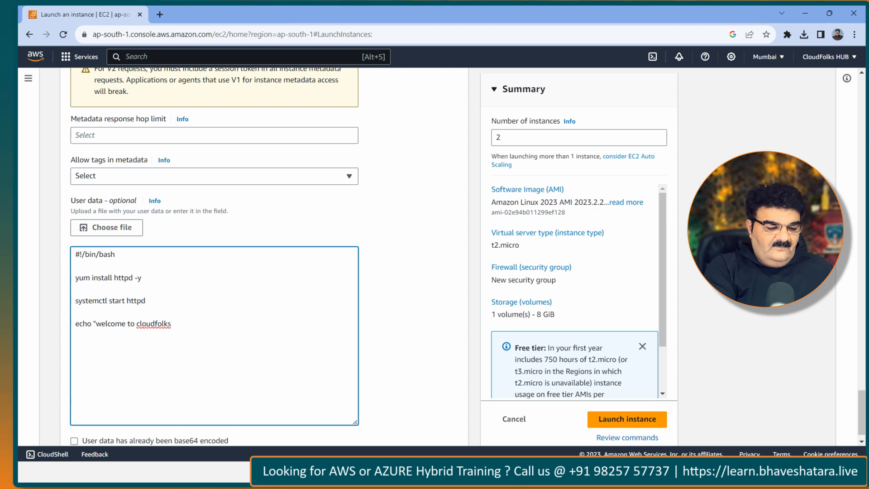
text(" >/)
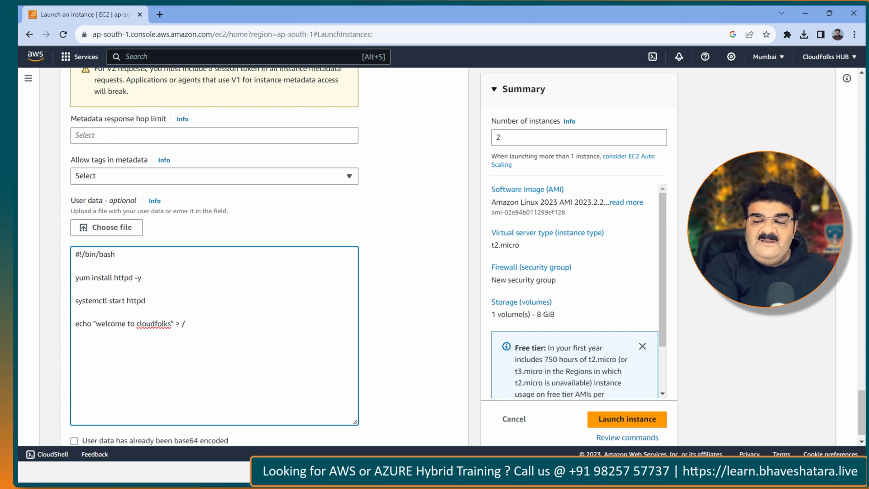
text(va)
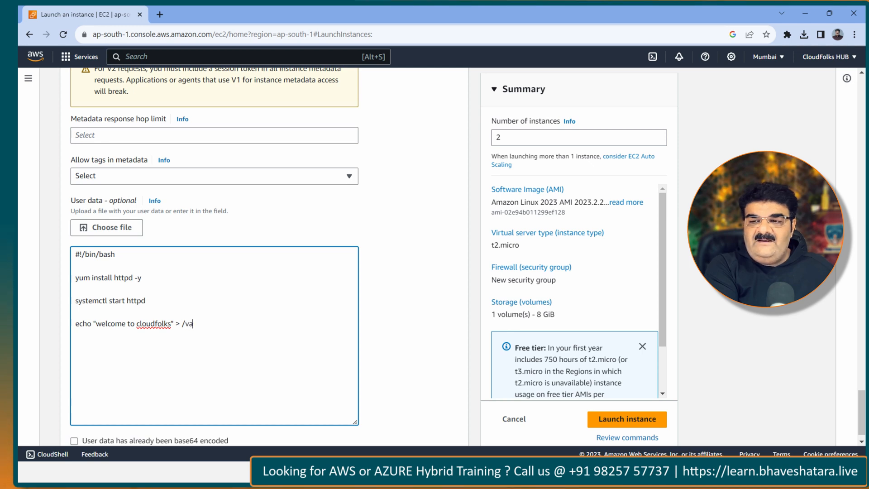
text(r/www/html)
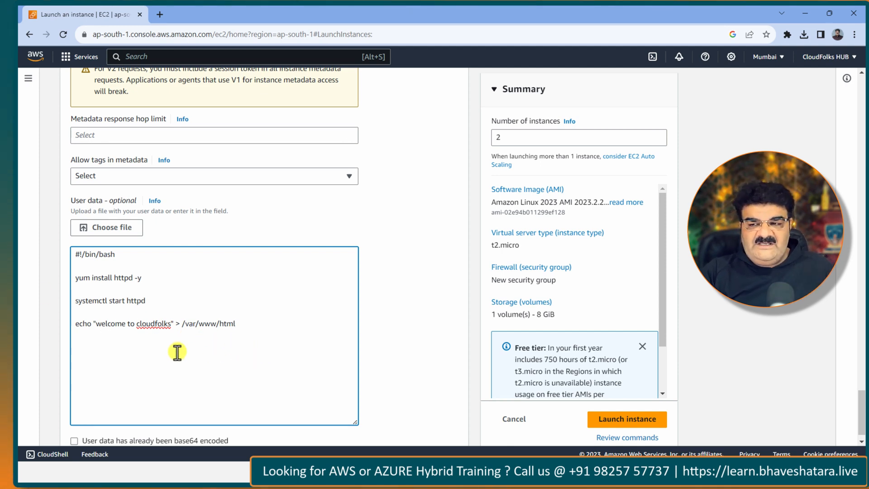
text(/inde)
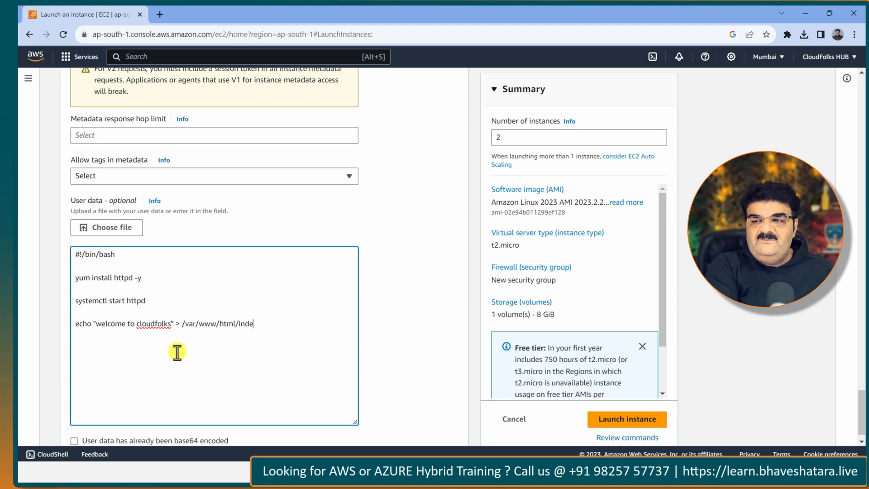
text(x.html)
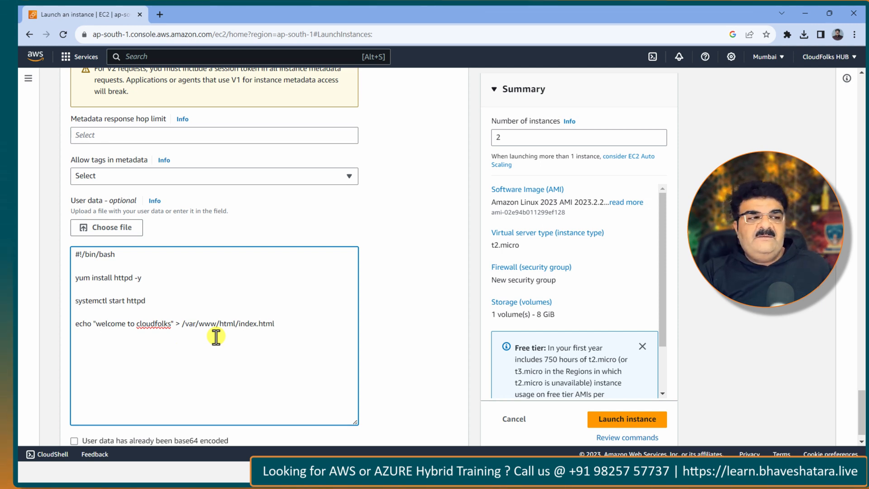
Launch the two configured EC2 instances.
scroll(375, 381, down, 1)
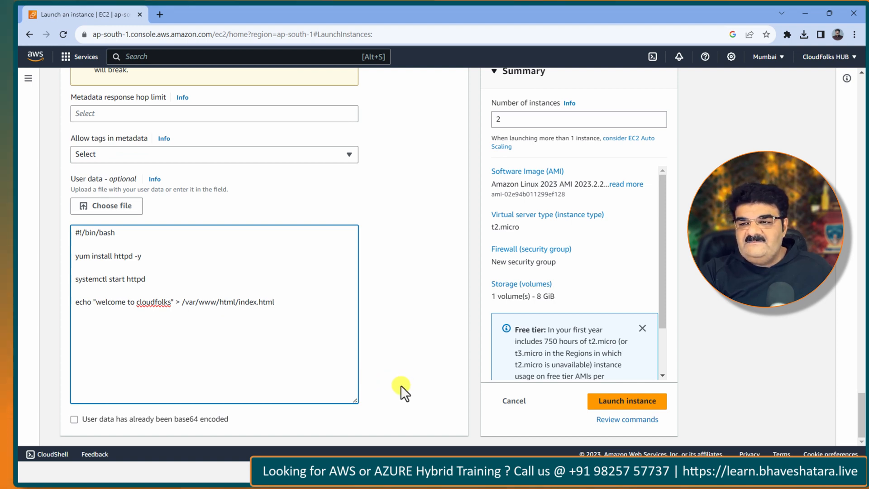
click(615, 406)
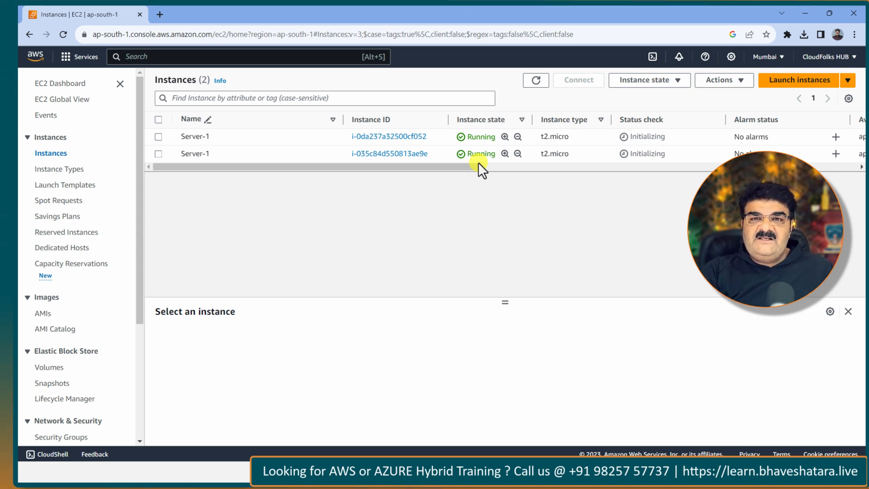
click(333, 156)
key(BackSpace)
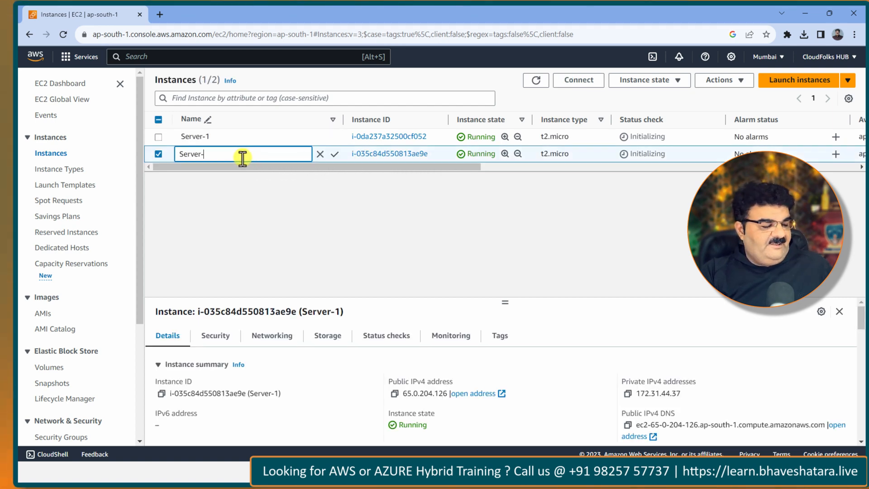
text(1)
key(Return)
click(158, 154)
Copy the first listed instance's public IPv4 address and load it in a new browser tab to check its web page.
click(159, 137)
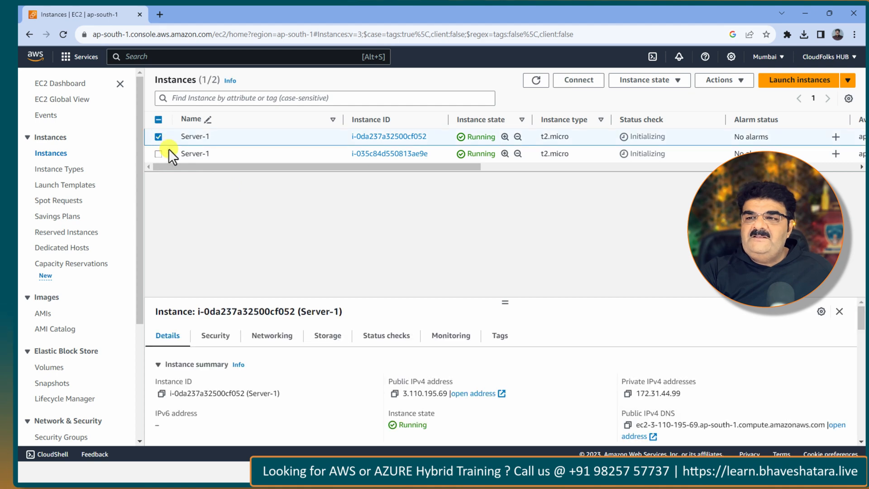
click(393, 395)
click(162, 17)
key(ctrl+v)
key(Return)
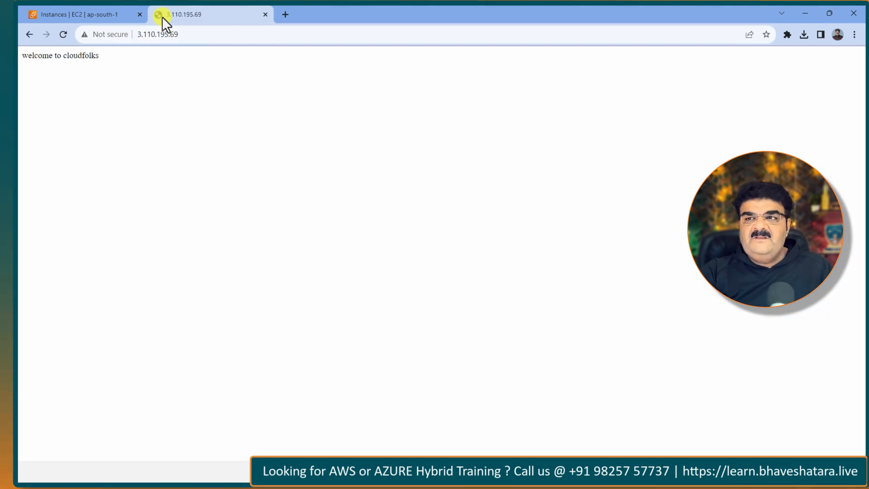
click(854, 35)
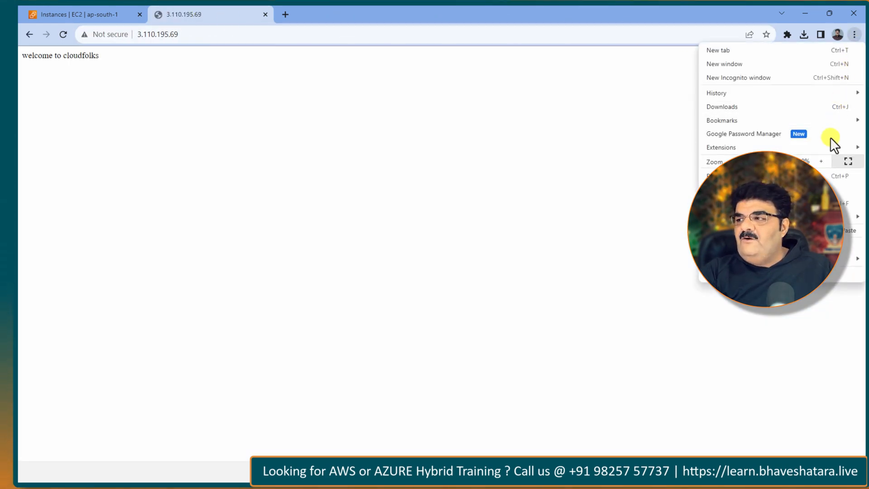
click(822, 160)
click(822, 161)
click(821, 160)
click(822, 160)
click(822, 161)
click(822, 161)
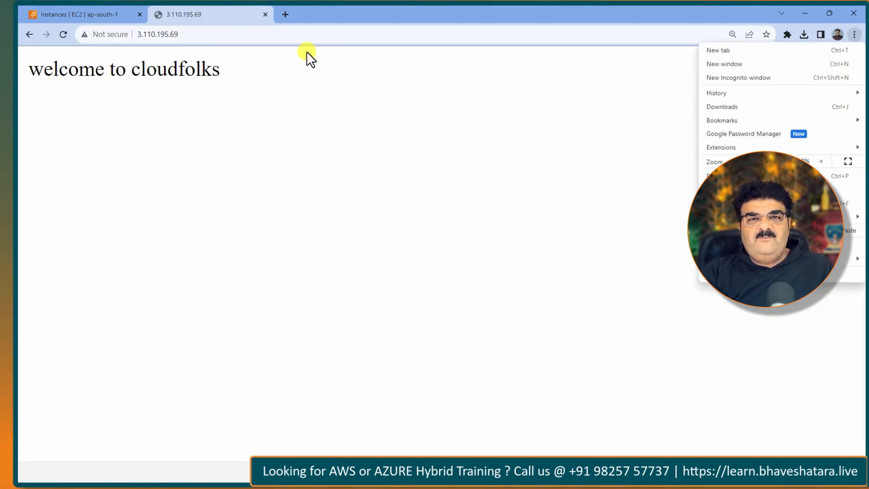
Return to the instances list and rename the second instance as Server-2.
click(97, 14)
click(158, 137)
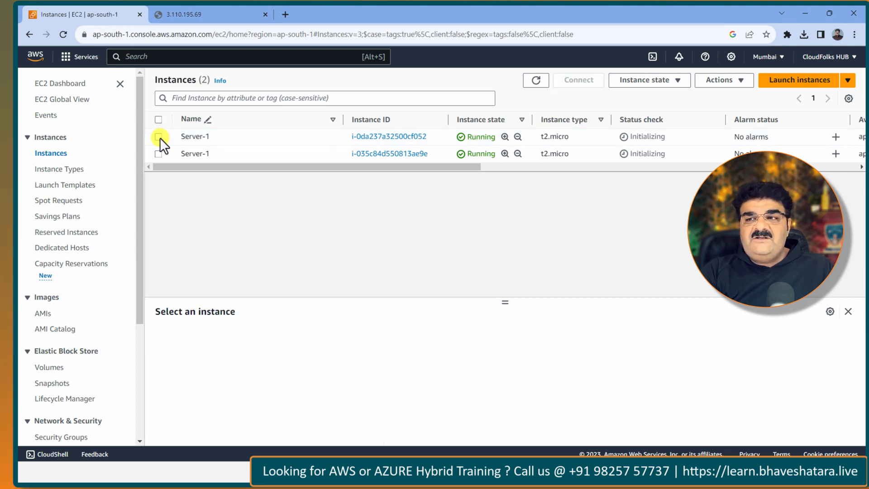
click(333, 156)
key(BackSpace)
text(2)
click(335, 154)
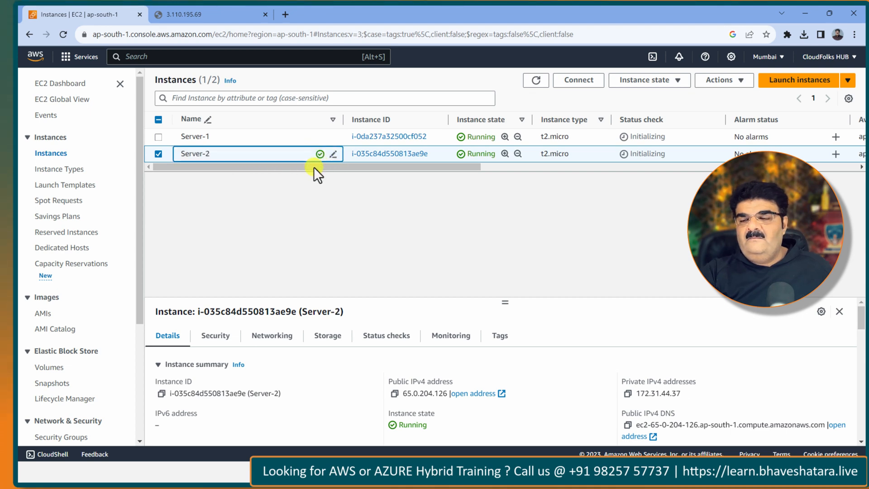
Copy Server-2's public IPv4 address and load it in another new browser tab to check its web page.
click(394, 393)
click(286, 14)
key(ctrl+v)
key(Return)
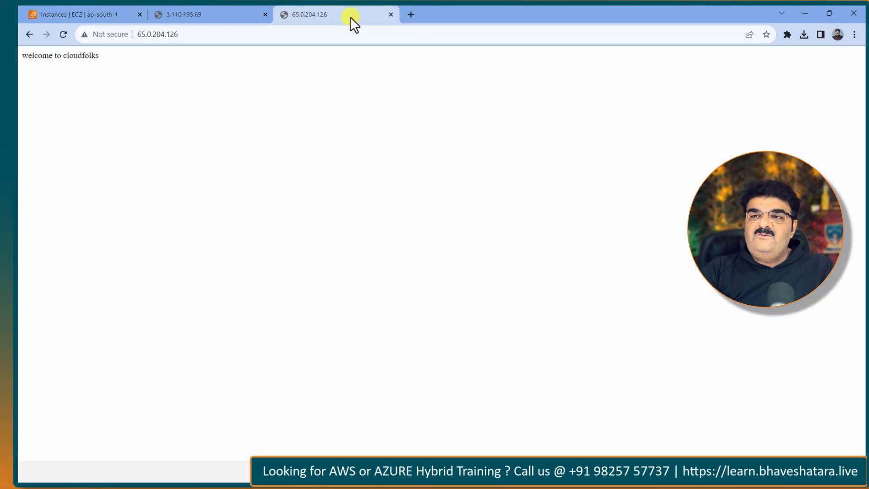
click(854, 35)
click(823, 162)
click(824, 161)
click(822, 162)
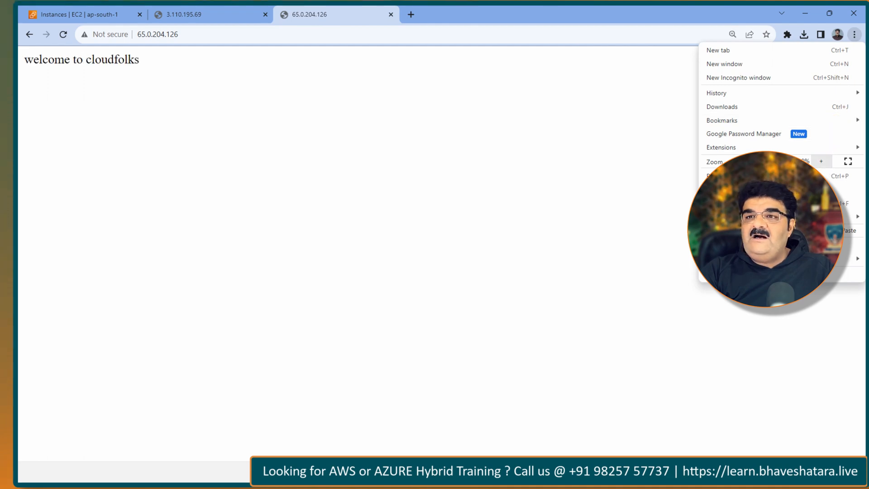
click(820, 162)
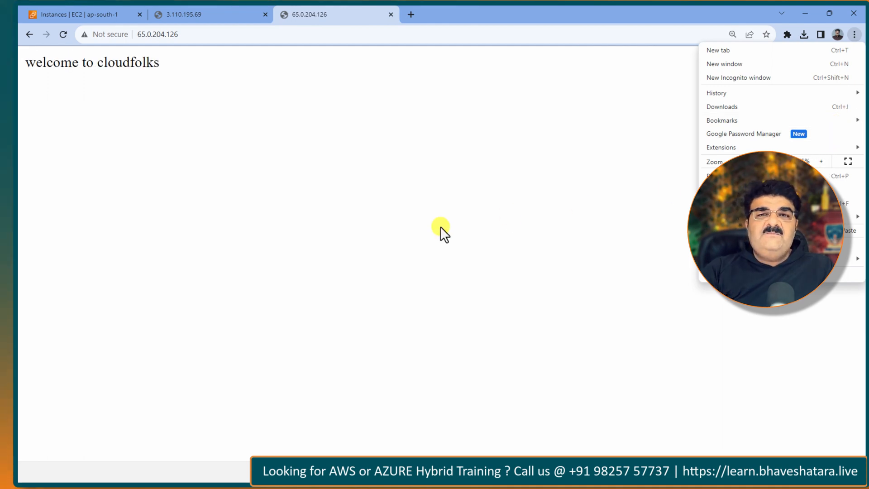
Switch to Microsoft Whiteboard and examine the diagram of the network ACL around the public subnet with both EC2 instances.
click(76, 6)
click(90, 9)
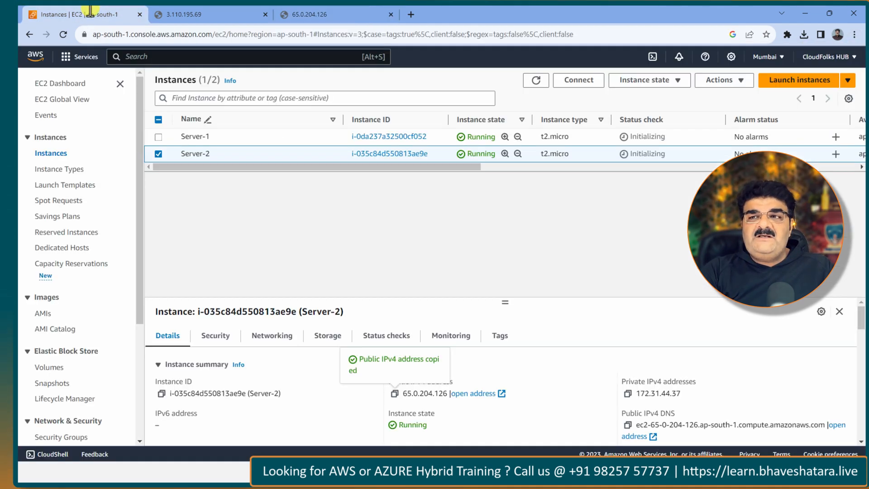
click(497, 472)
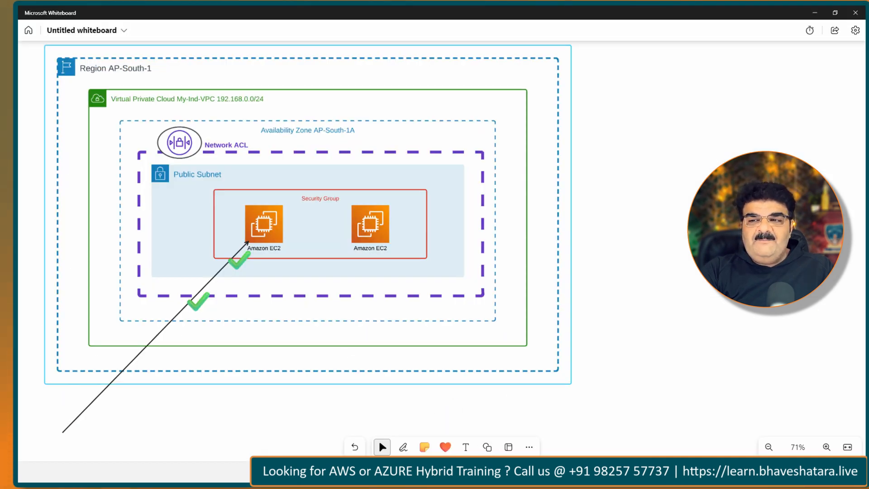
Switch back to the AWS console in the browser, search the services for vpc, and open the VPC service's network ACLs list.
click(370, 371)
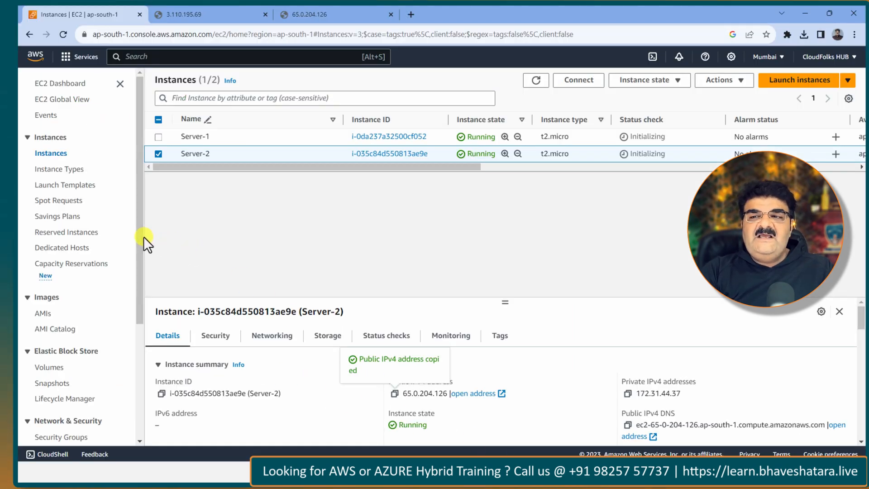
scroll(144, 222, down, 3)
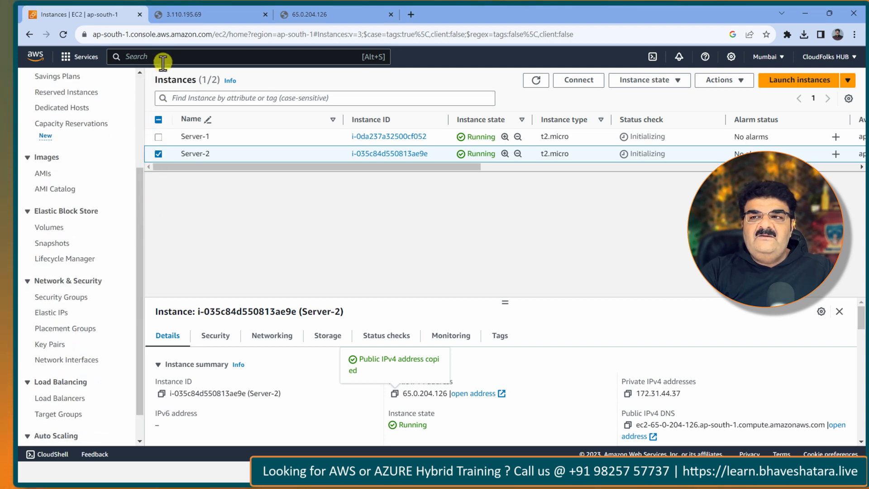
text(vpc)
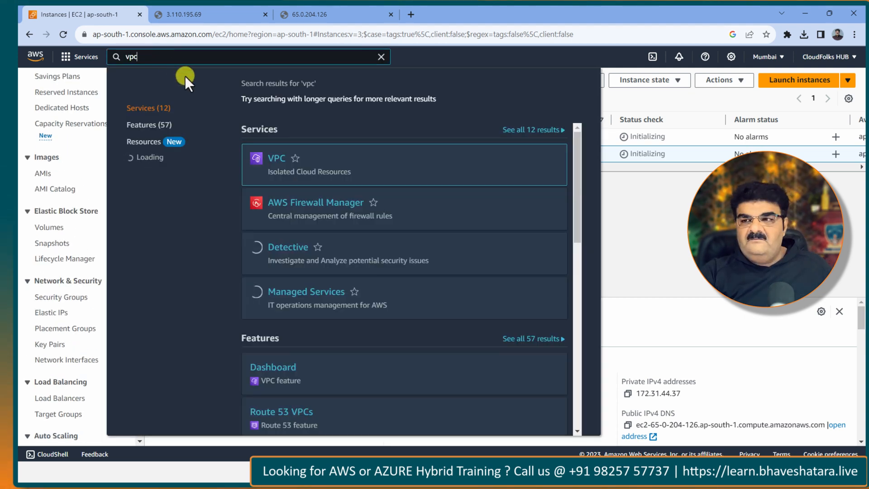
click(278, 165)
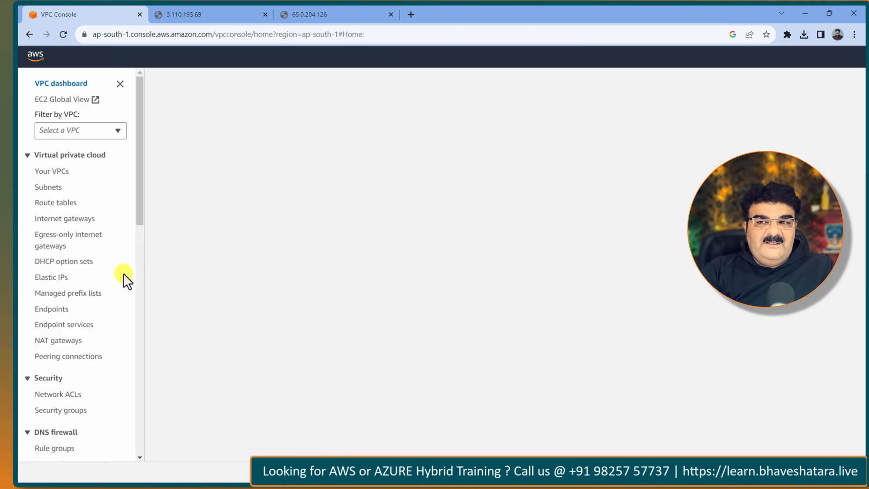
click(68, 394)
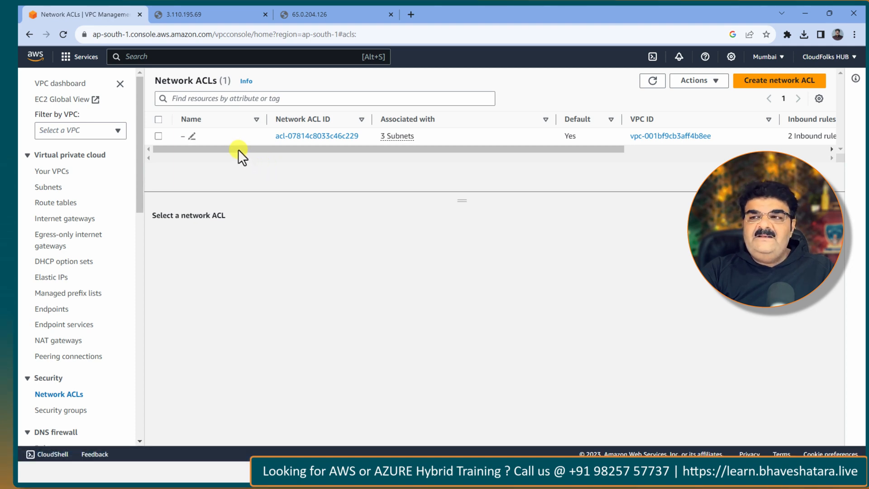
Create a network ACL named My-Sec in the default VPC.
click(757, 89)
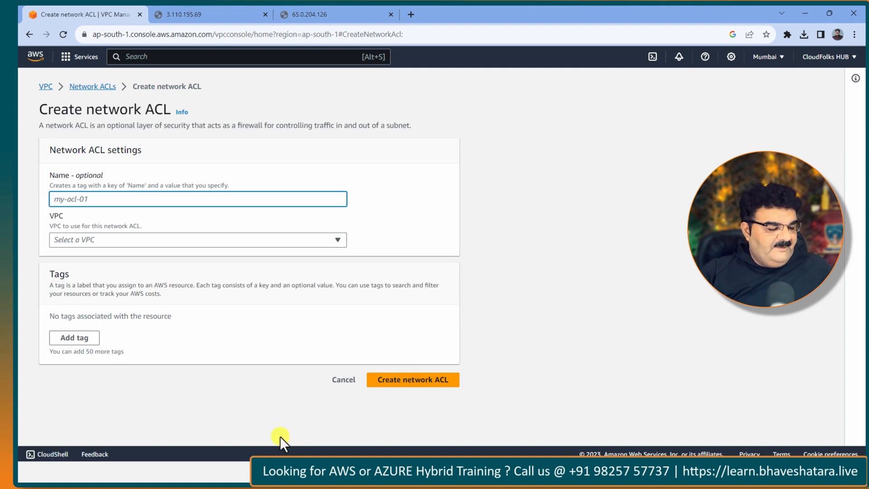
text(M)
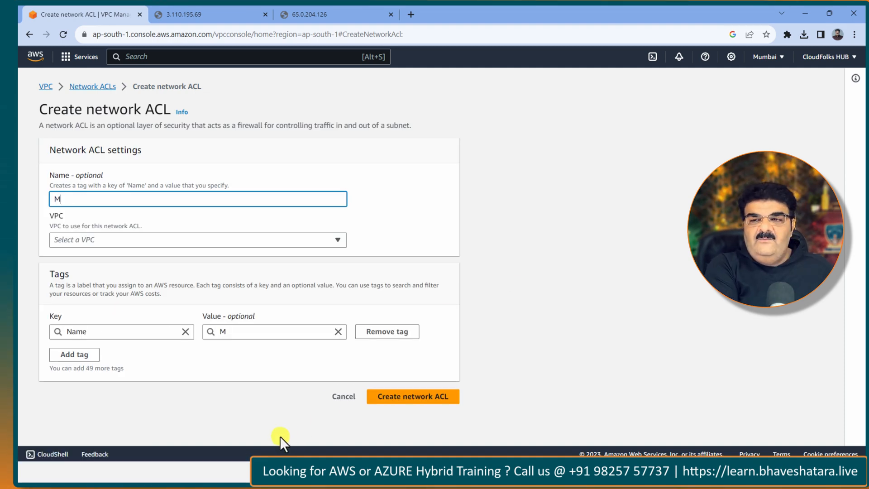
text(y-Sec)
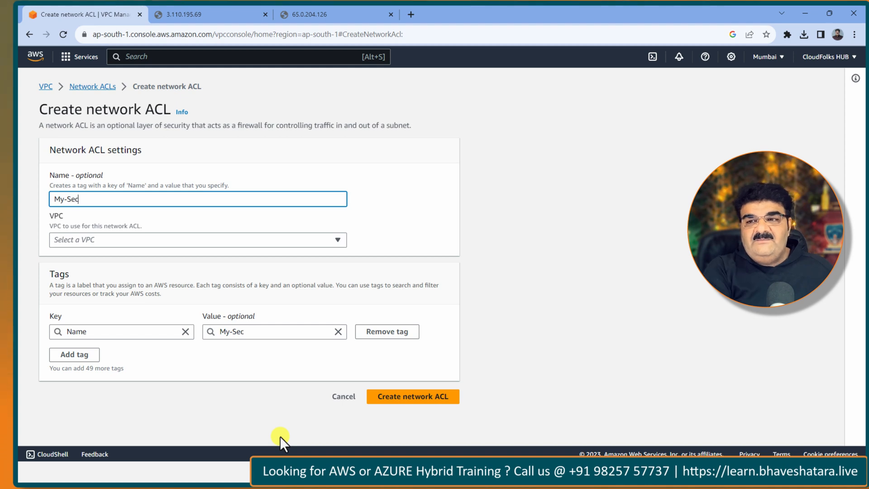
click(152, 238)
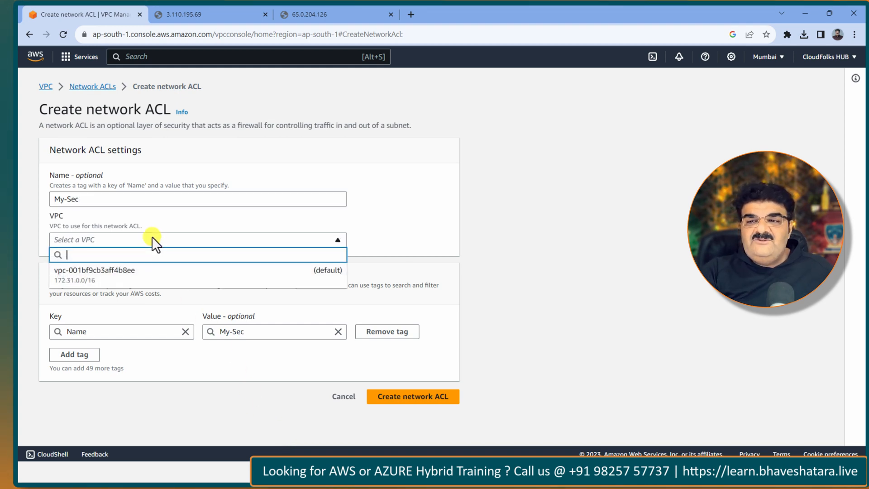
click(140, 276)
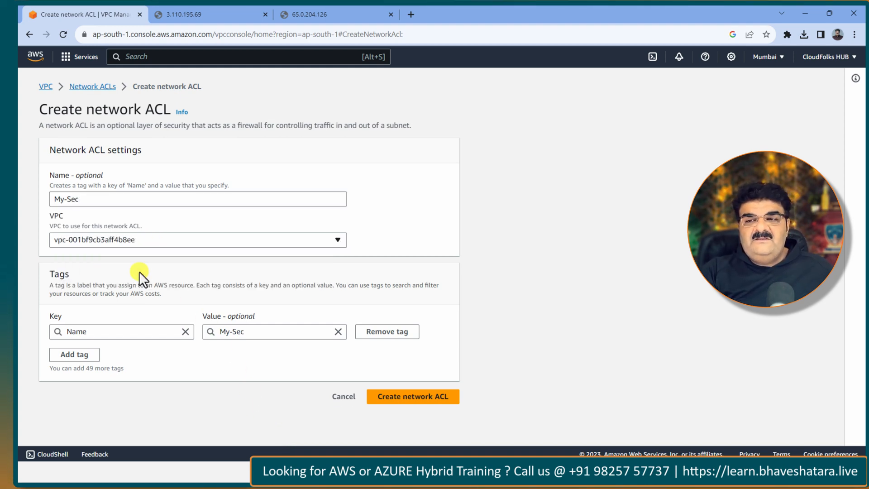
click(401, 398)
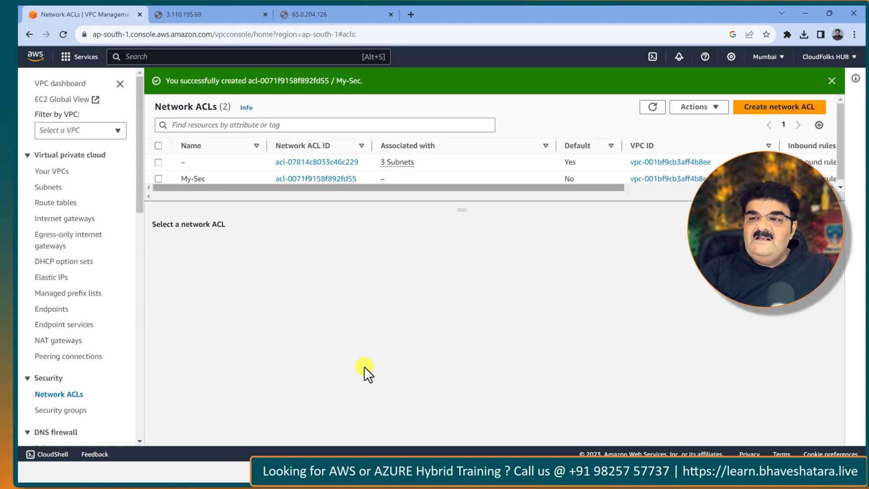
Select the My-Sec network ACL and review its default inbound and outbound rules.
click(158, 178)
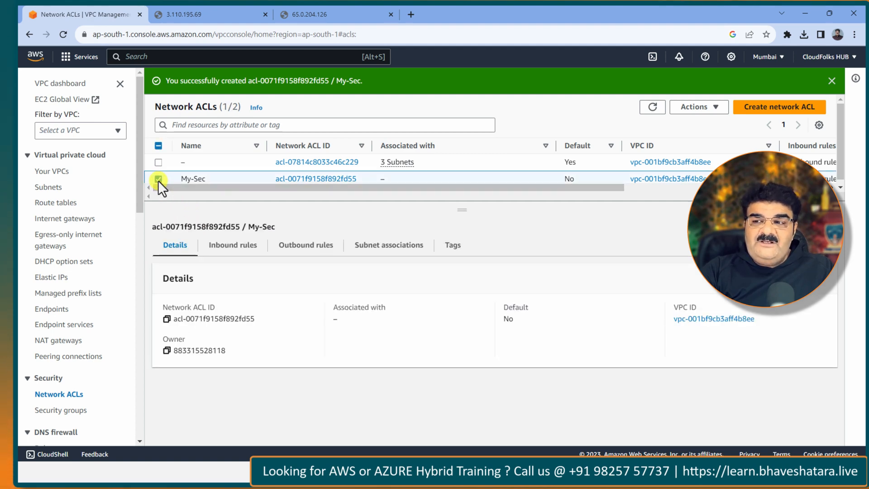
click(242, 247)
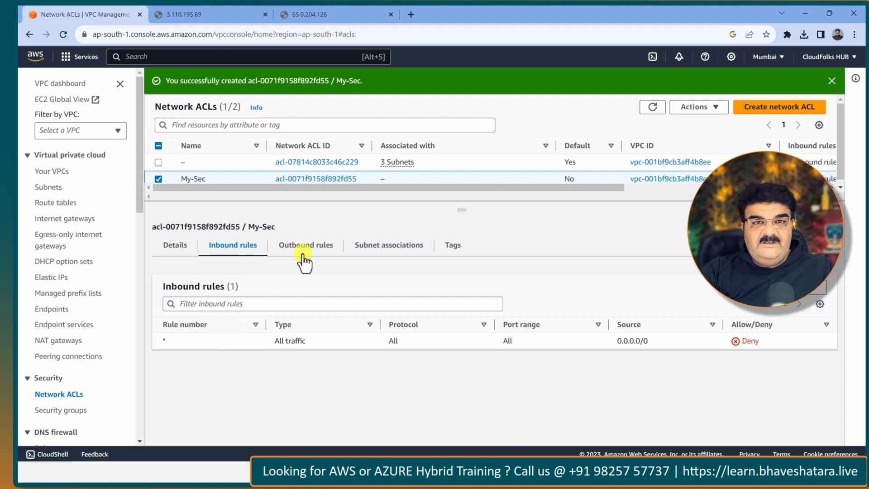
click(316, 248)
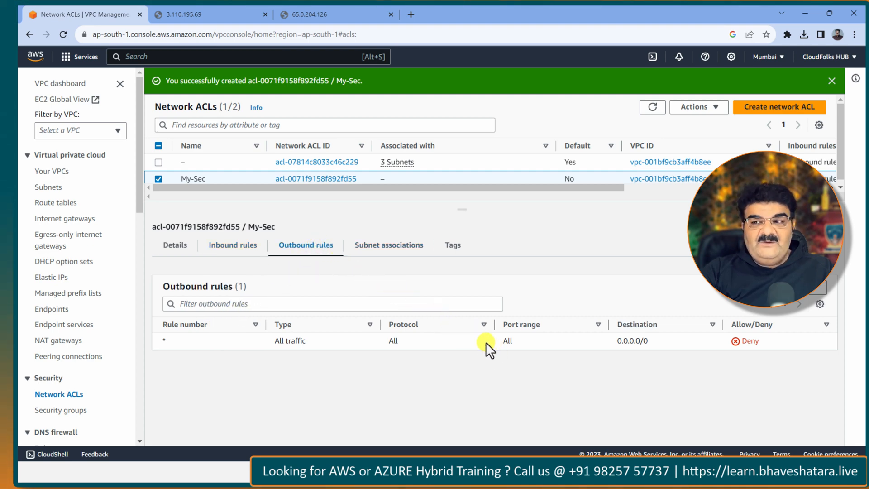
click(234, 244)
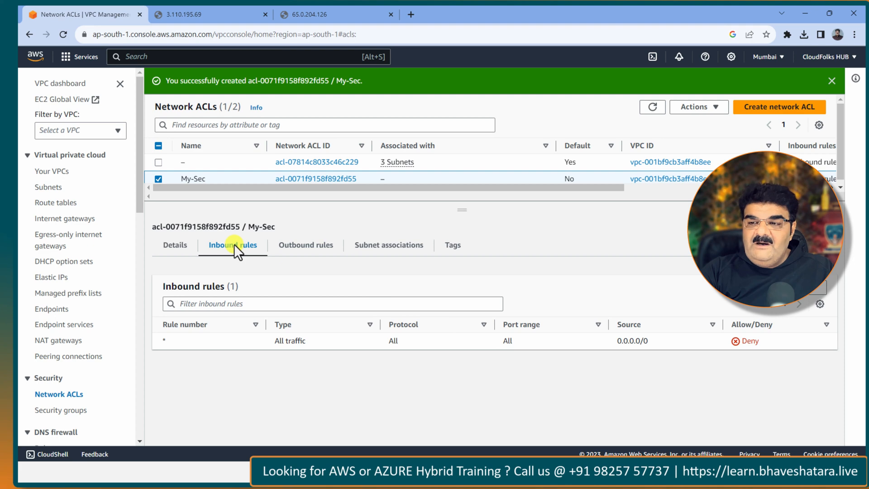
click(303, 245)
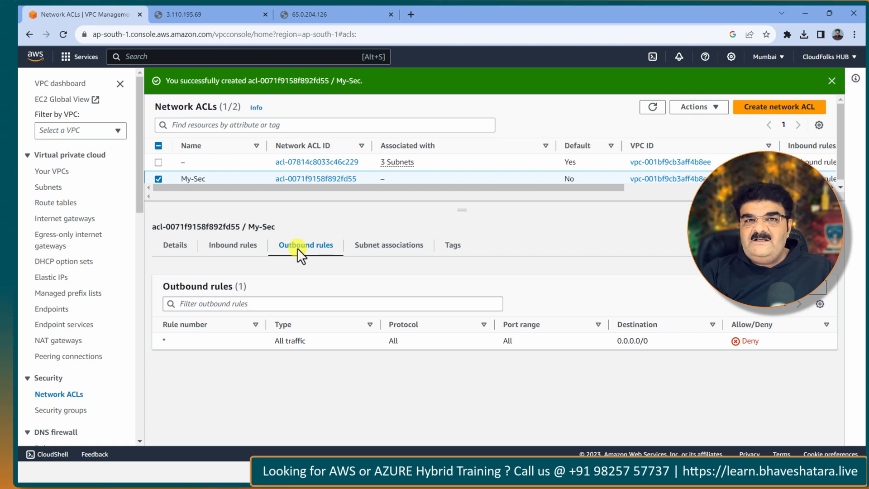
Associate the ap-south-1a subnet, subnet-017fcf763097a73df, with the My-Sec network ACL and save the change.
click(396, 249)
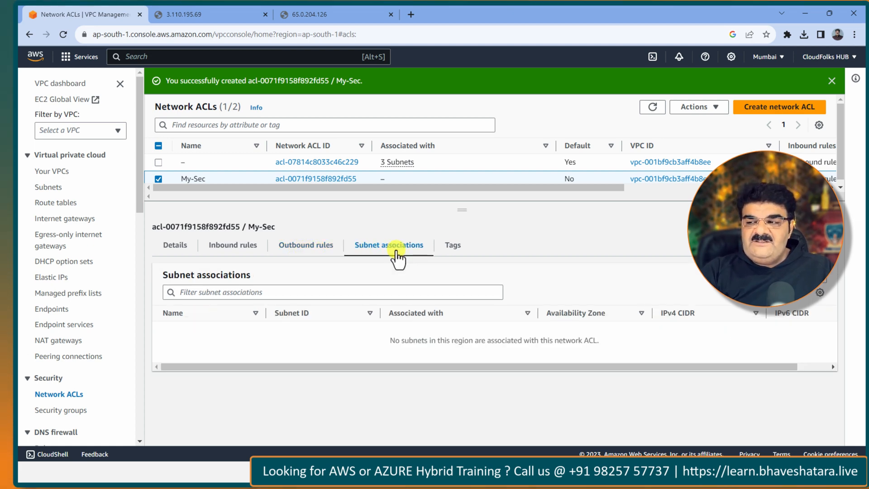
click(734, 277)
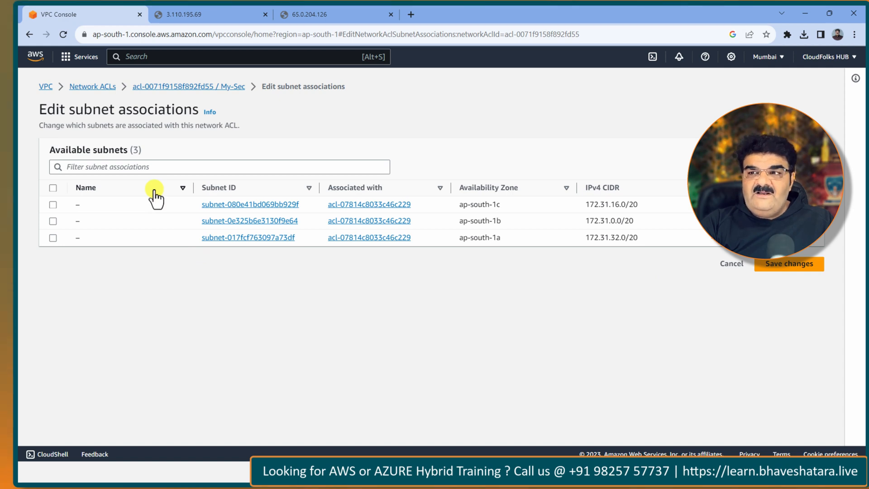
click(53, 237)
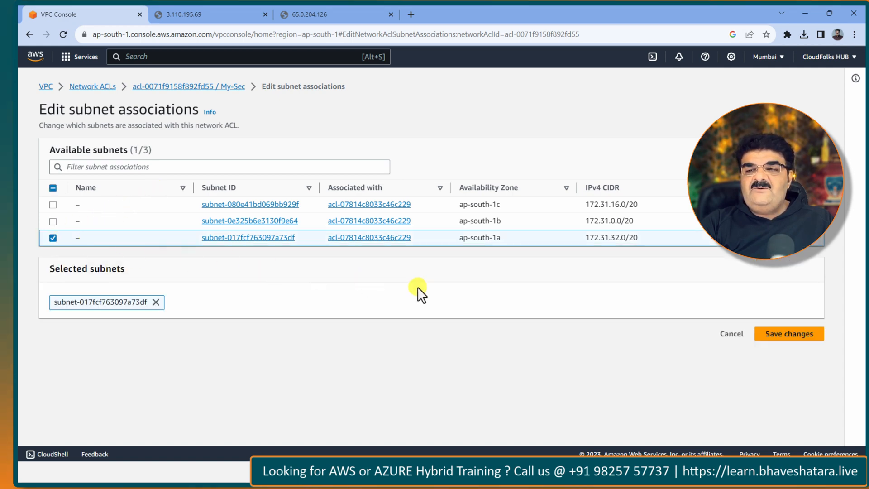
click(781, 335)
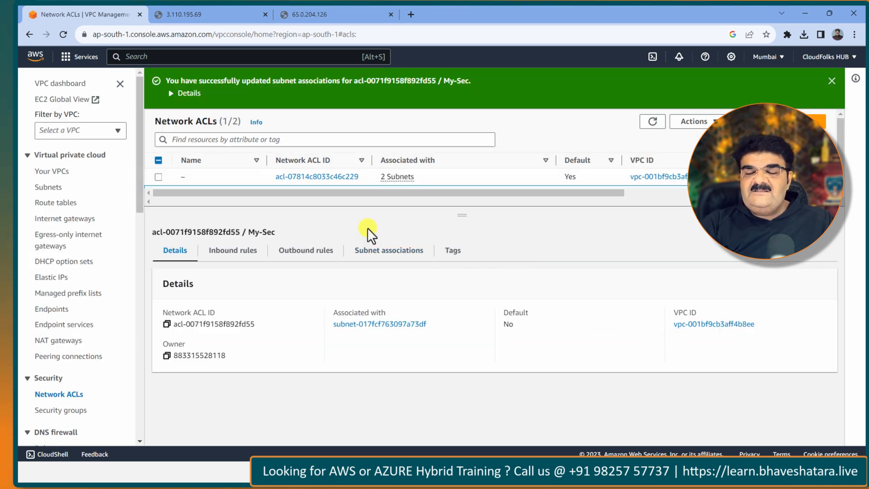
Enlarge the network ACL list and check My-Sec's inbound and outbound rules again with the subnet associated.
drag(461, 217, 437, 247)
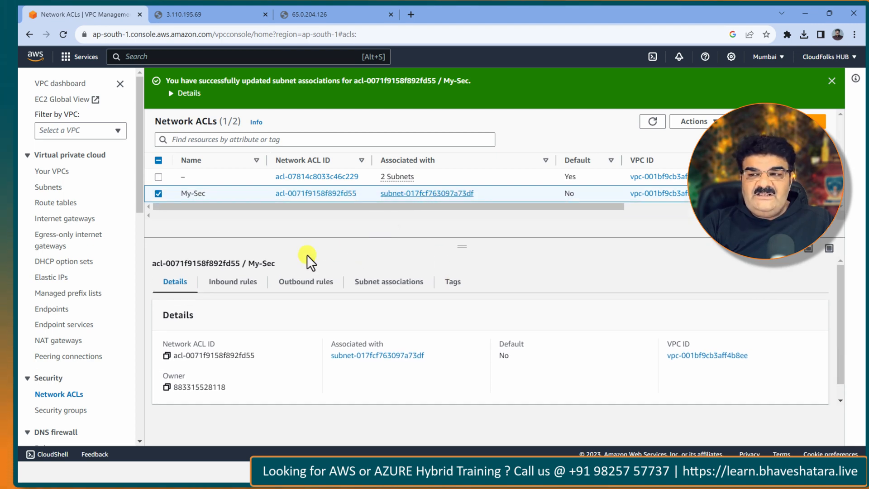
click(238, 284)
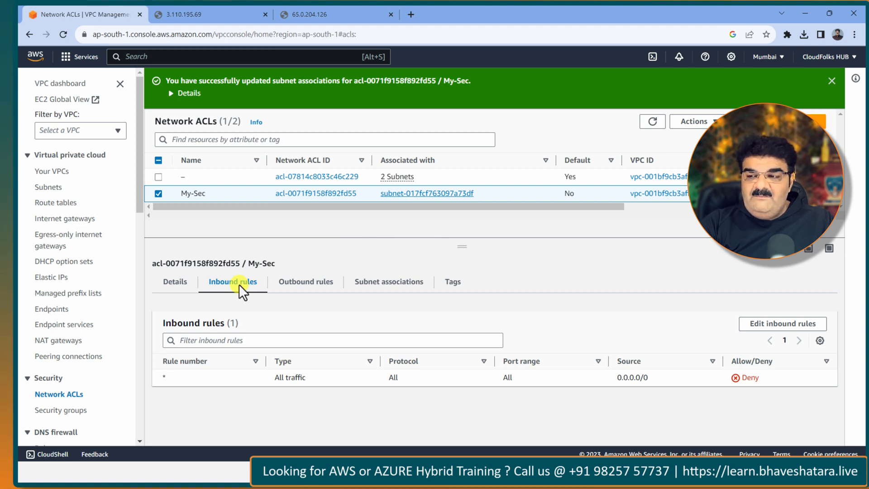
click(324, 283)
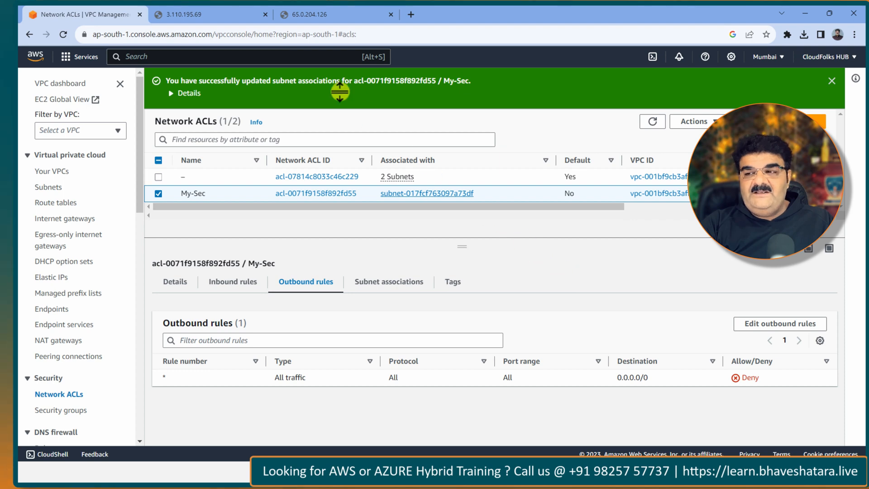
Reload the web pages of both servers, 3.110.195.69 and 65.0.204.126, to test access through the new network ACL.
click(241, 11)
click(61, 36)
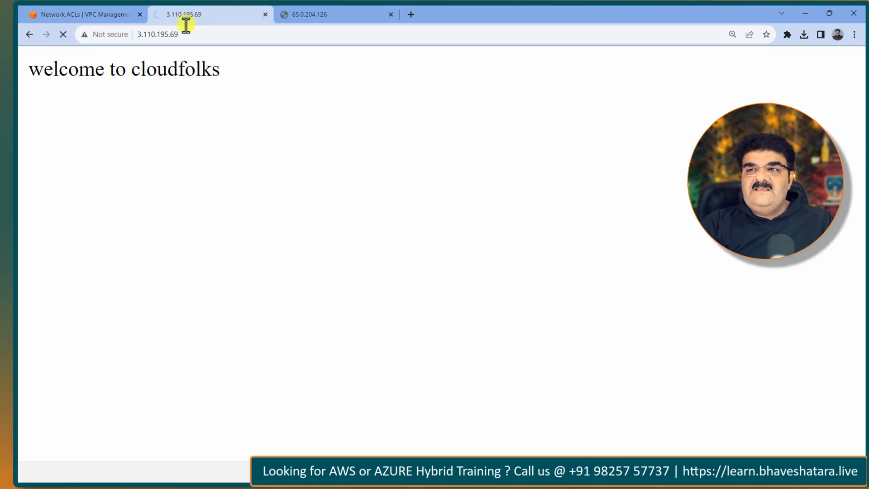
click(308, 13)
click(62, 36)
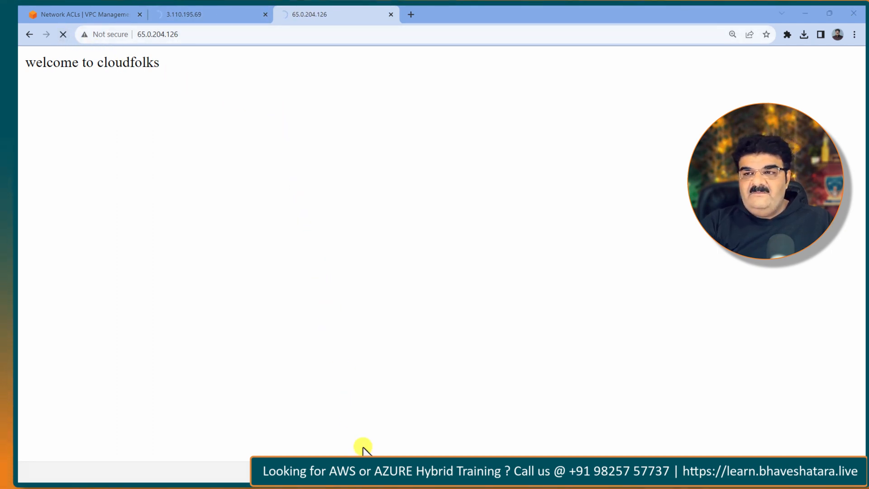
Open a Windows Command Prompt, change to the Downloads folder and begin an ssh -i command.
key(super)
text(cmd)
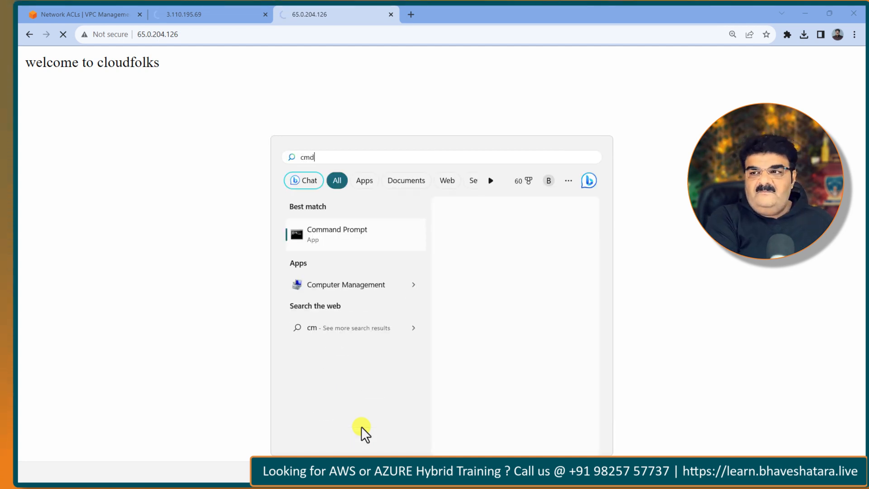
key(Return)
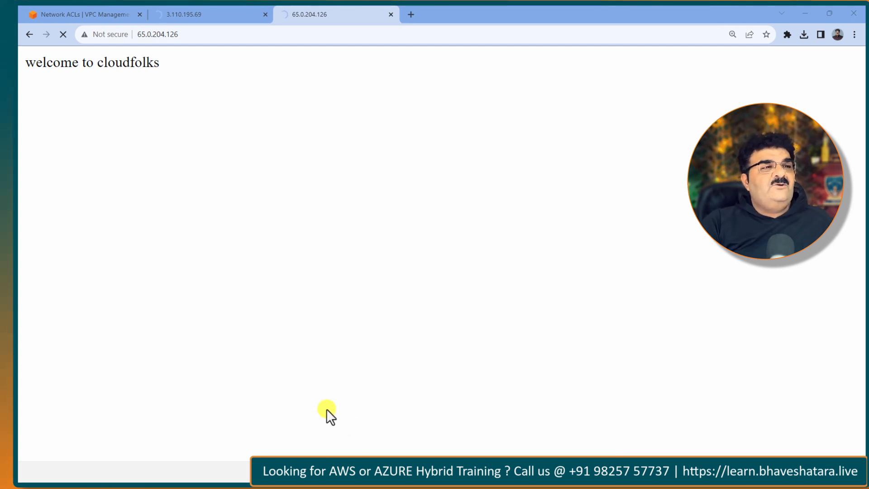
drag(483, 168, 550, 164)
text(cd down)
key(Tab)
key(Return)
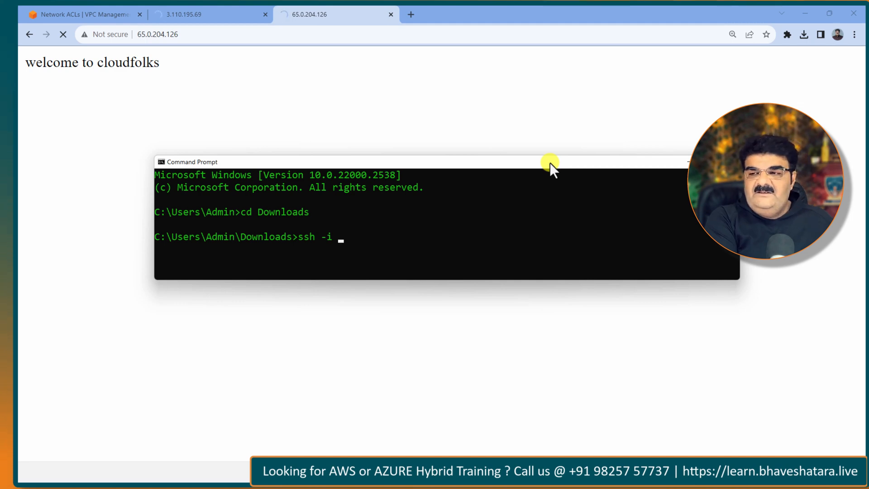
Search the AWS console for ec2, open the service in a new browser tab, and check both web server tabs.
click(108, 7)
text(ec2)
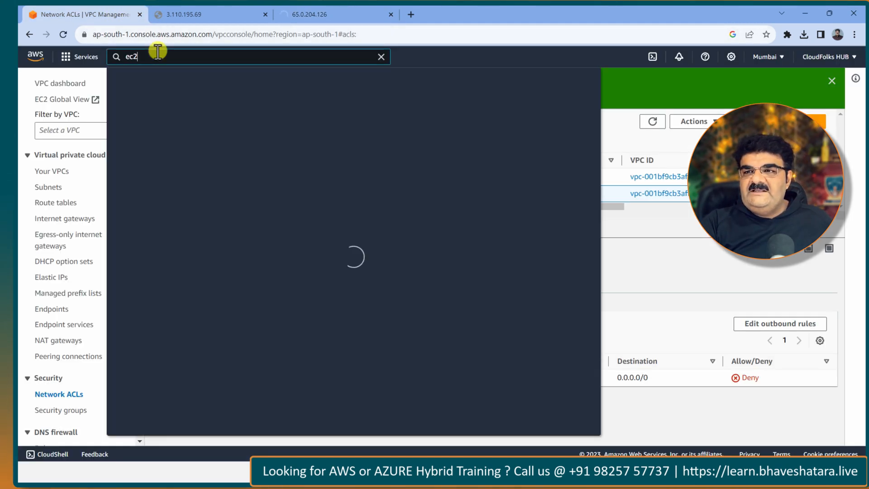
right_click(279, 158)
click(294, 165)
click(302, 12)
click(454, 14)
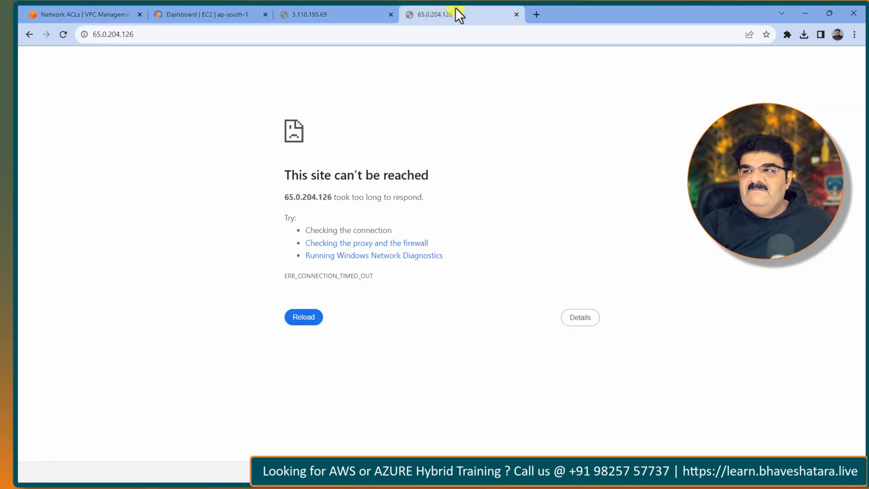
List the running EC2 instances and look up the key pair assigned to Server-1 in its details.
click(218, 7)
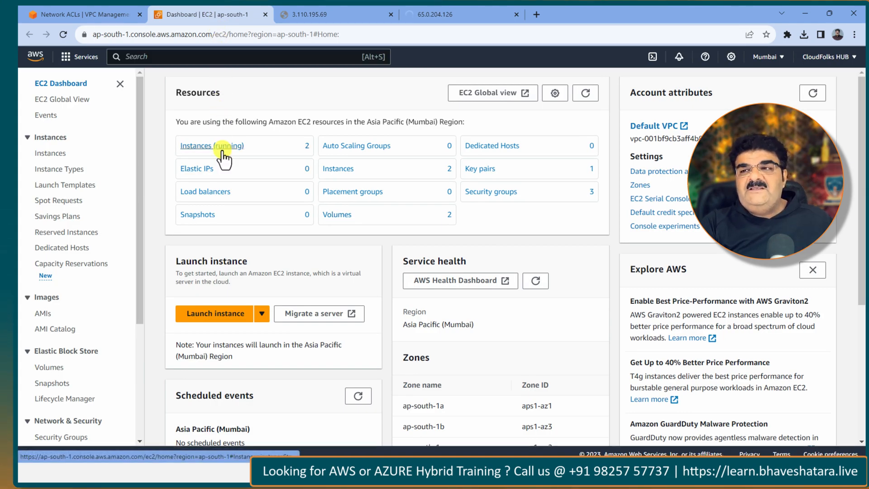
click(223, 146)
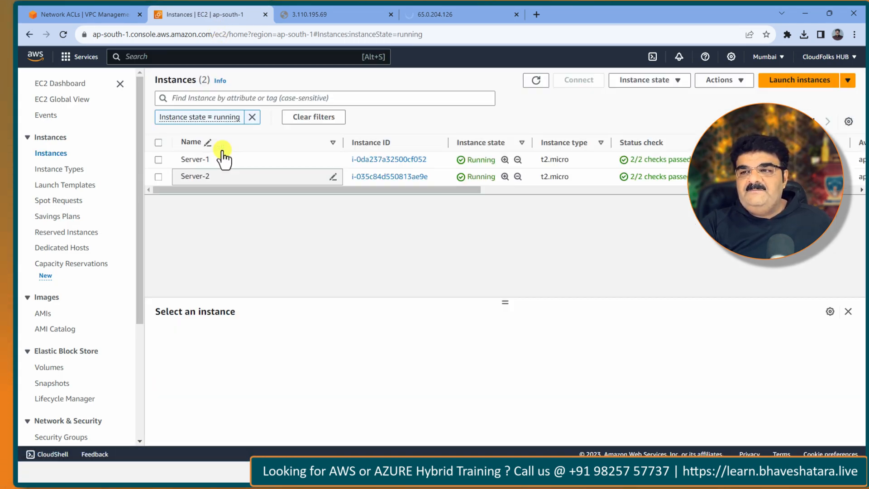
click(159, 160)
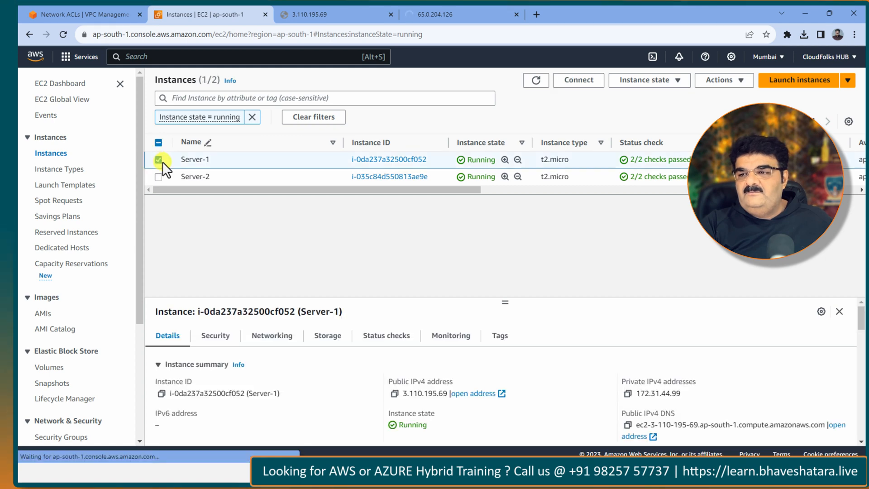
drag(504, 303, 506, 263)
scroll(458, 327, down, 10)
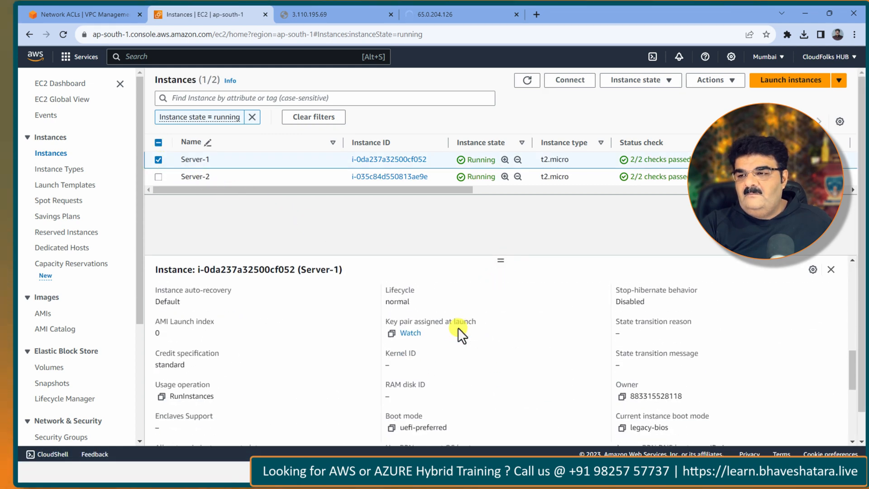
Switch back to the Command Prompt and extend the command to ssh -i Watch.pem ec2-user@.
key(alt+Tab)
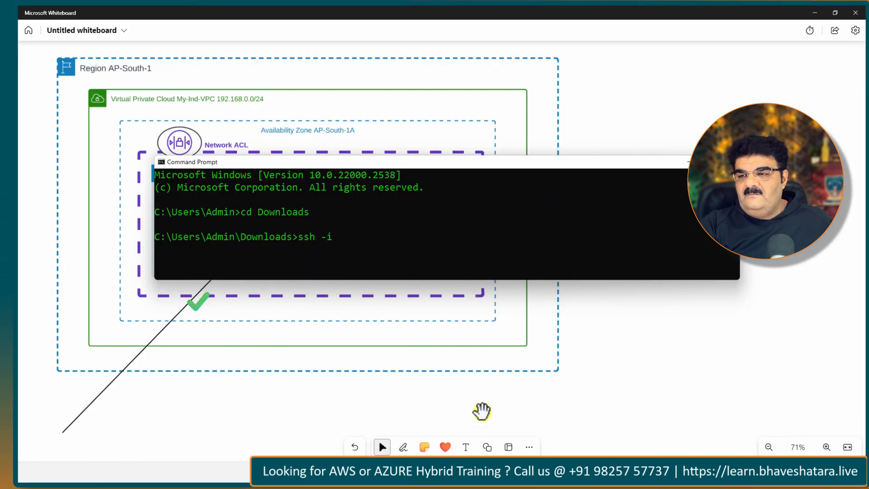
text(wa.png)
key(BackSpace)
key(BackSpace)
key(BackSpace)
key(BackSpace)
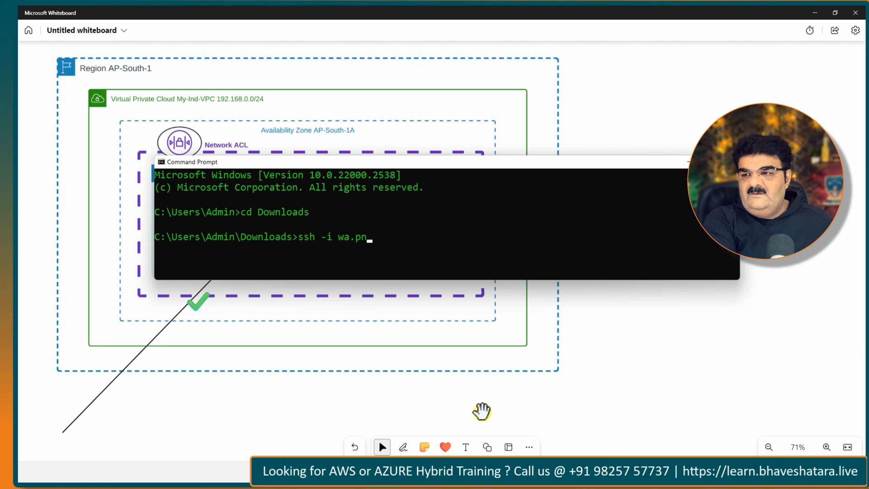
key(BackSpace)
key(BackSpace)
text(Watch)
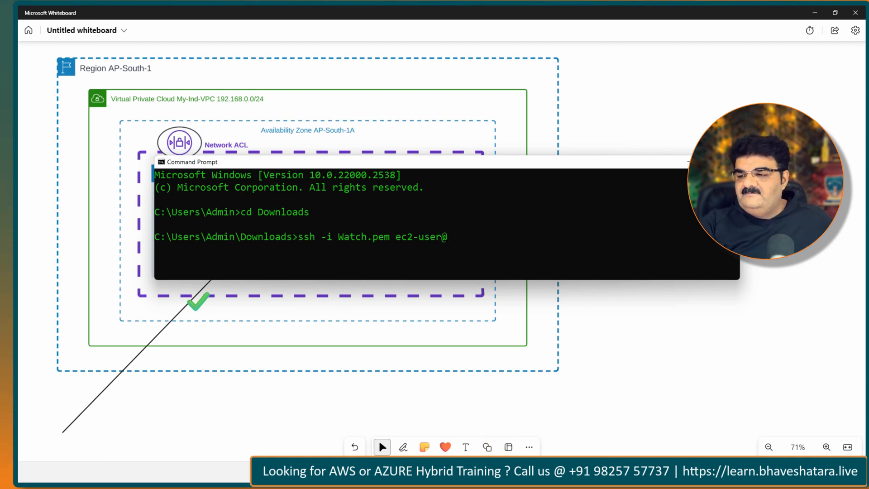
Copy Server-1's public IPv4 address from the EC2 console, append it to the SSH command in the Command Prompt and run it.
click(507, 472)
scroll(468, 431, up, 5)
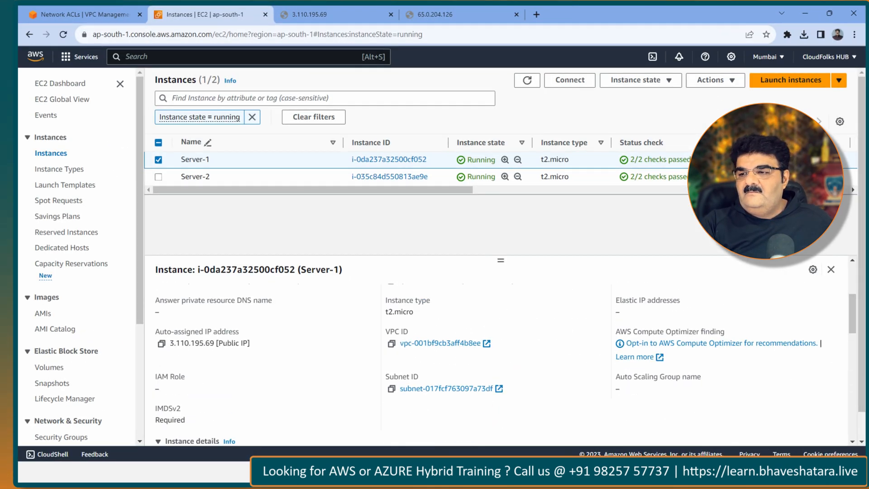
scroll(468, 431, up, 1)
click(392, 351)
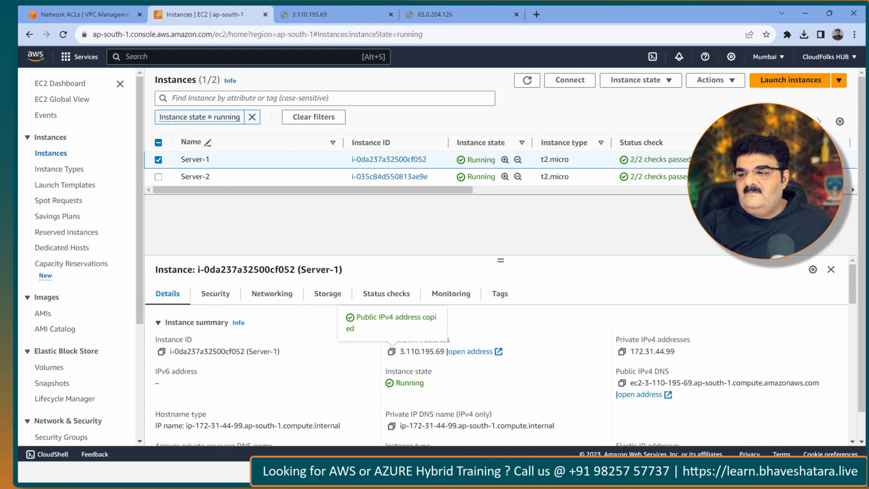
key(alt+Tab)
right_click(493, 248)
key(Return)
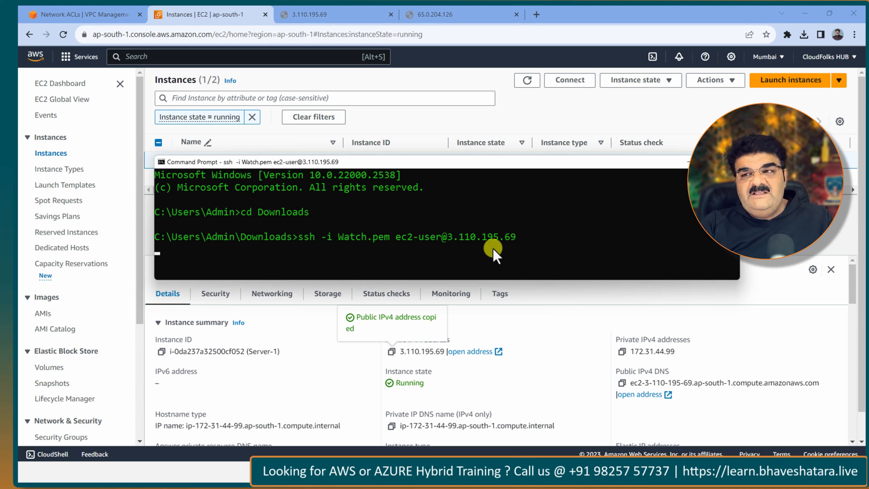
Switch to Microsoft Whiteboard and replace the green tick at the Network ACL border with a red cross on the arrow.
key(alt+Tab)
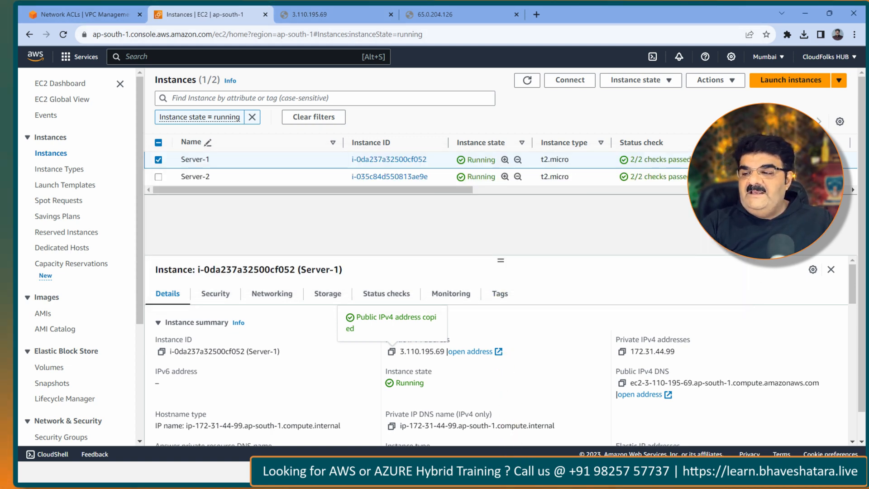
key(alt+Tab)
click(198, 303)
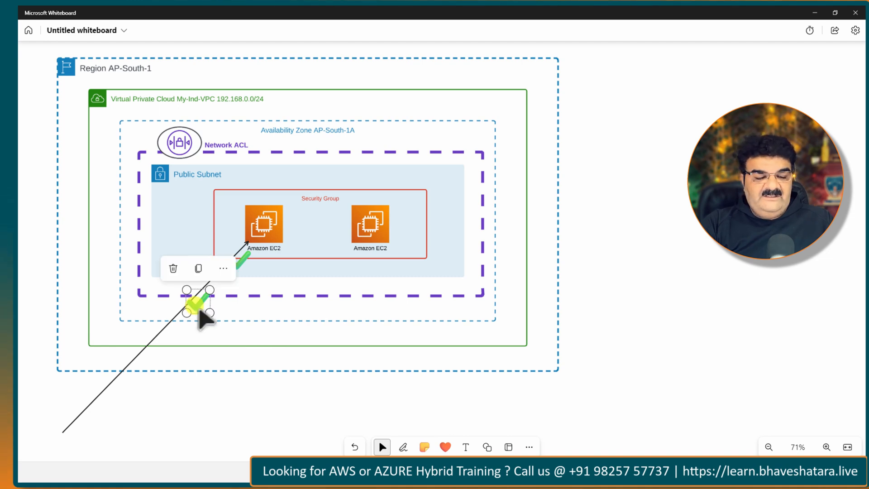
drag(200, 312, 239, 268)
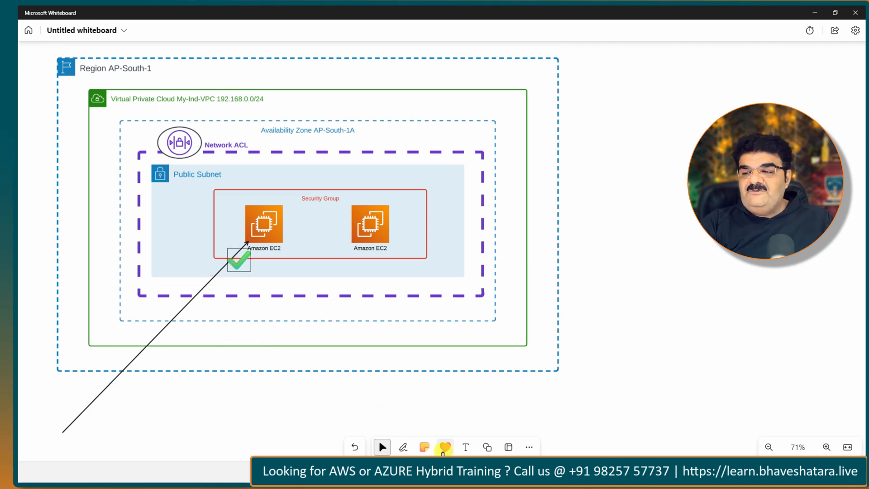
click(444, 447)
drag(465, 402, 193, 305)
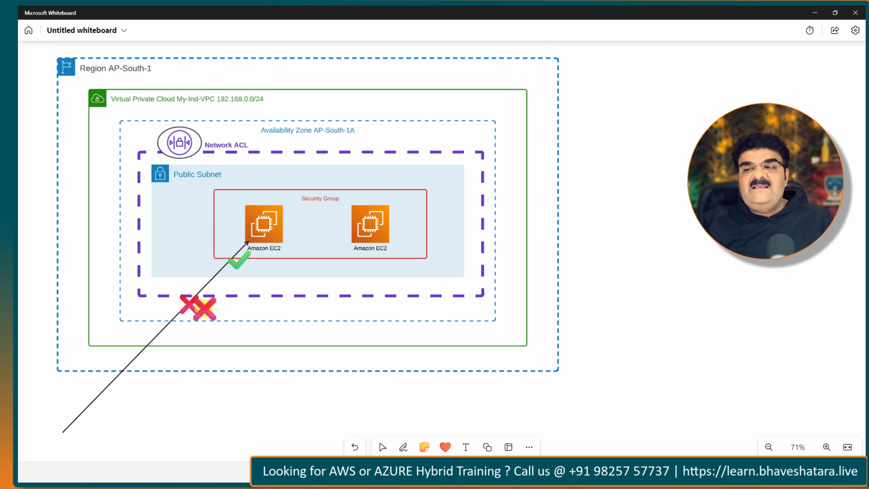
click(445, 446)
click(466, 447)
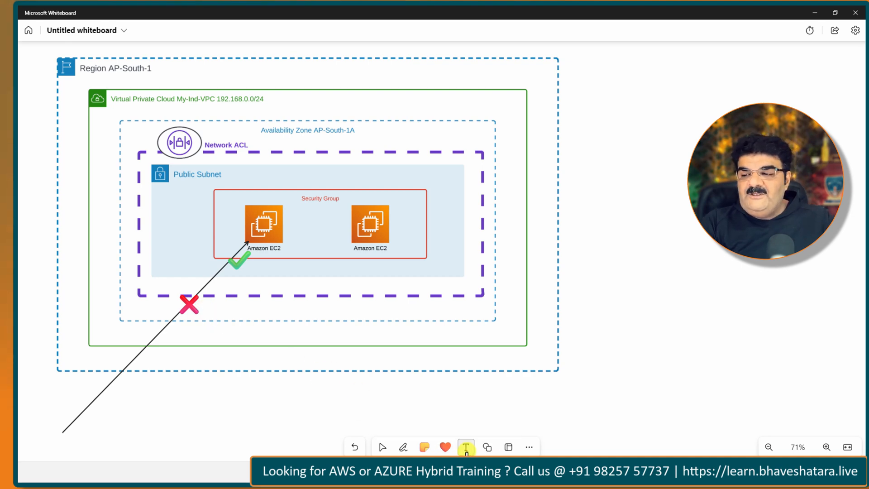
Delete the remaining green tick beside the security group border at the arrow's end.
click(382, 446)
click(237, 258)
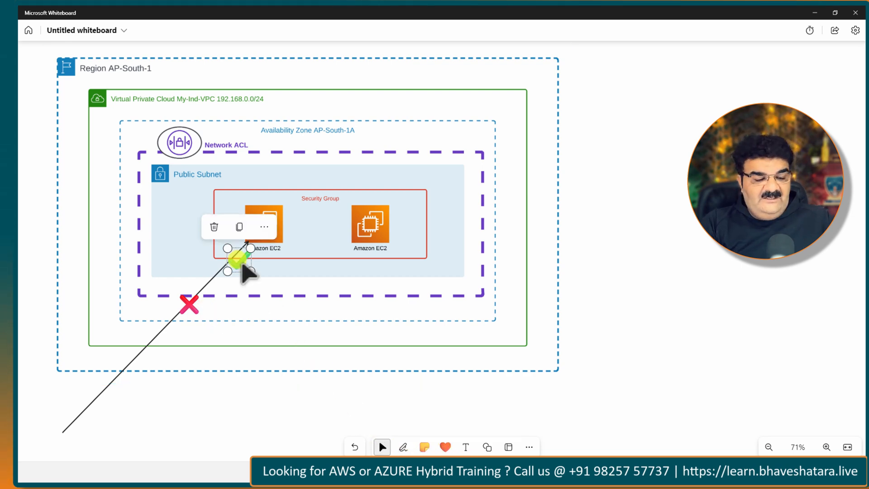
key(Delete)
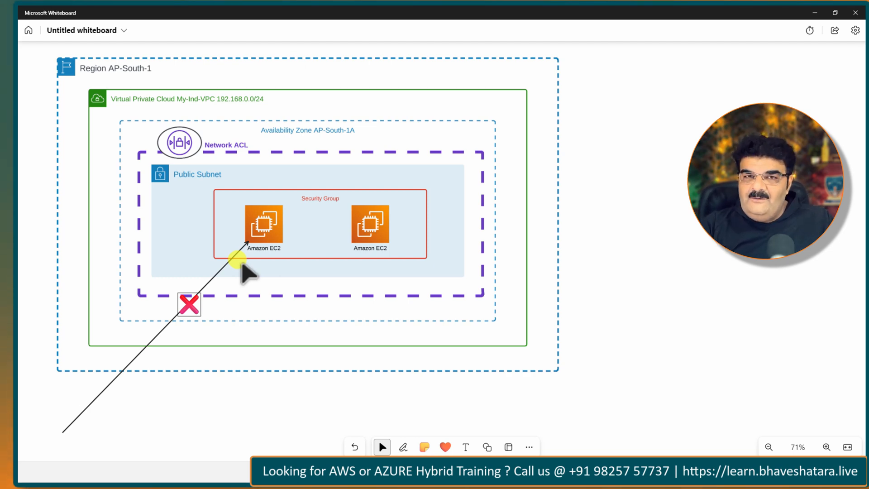
Return to the VPC console in the browser, open the inbound rules of My-Sec for editing and add a new rule row.
click(452, 471)
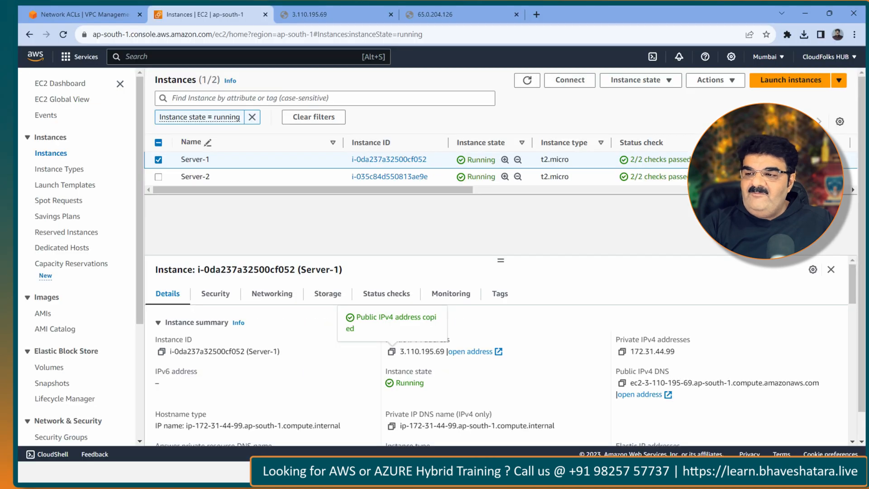
click(90, 10)
click(648, 235)
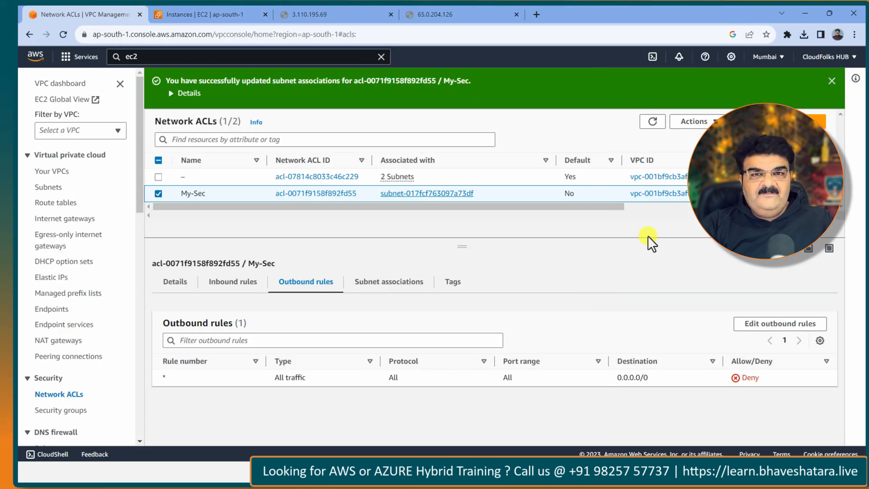
click(234, 282)
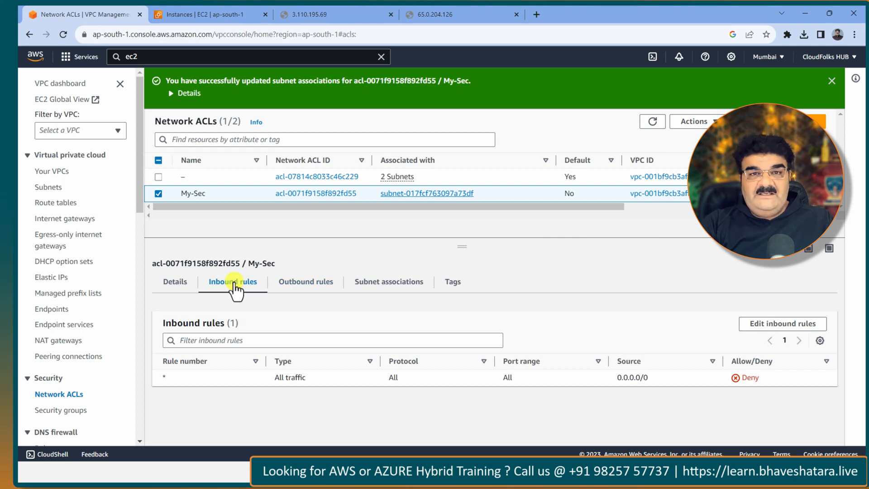
click(764, 328)
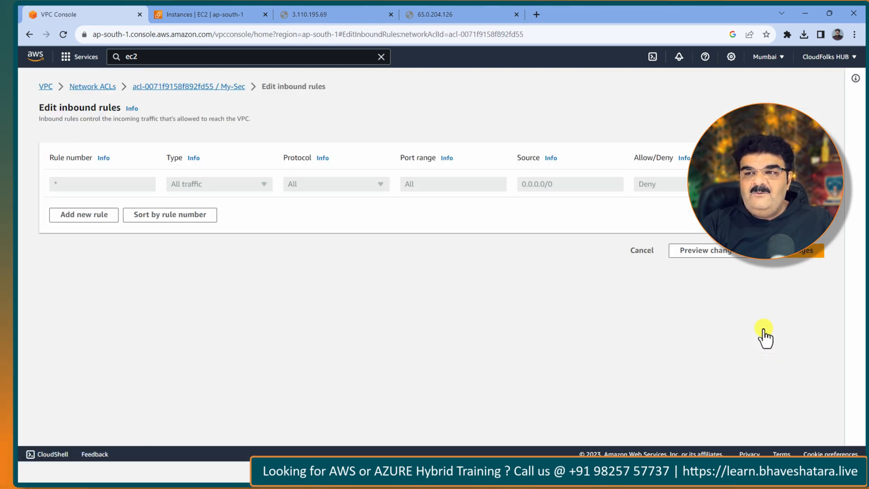
click(101, 215)
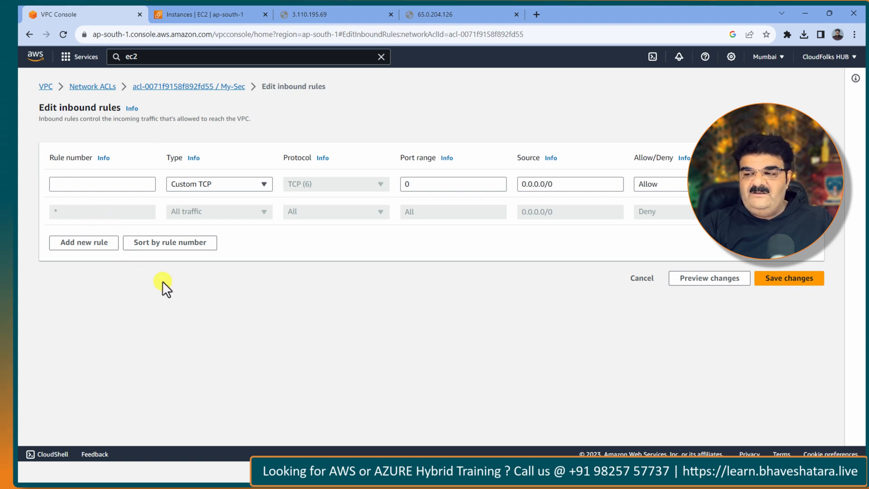
Open a second Command Prompt, run ping 3.110.195.69 -t against Server-1's public address, and minimize the window.
key(super)
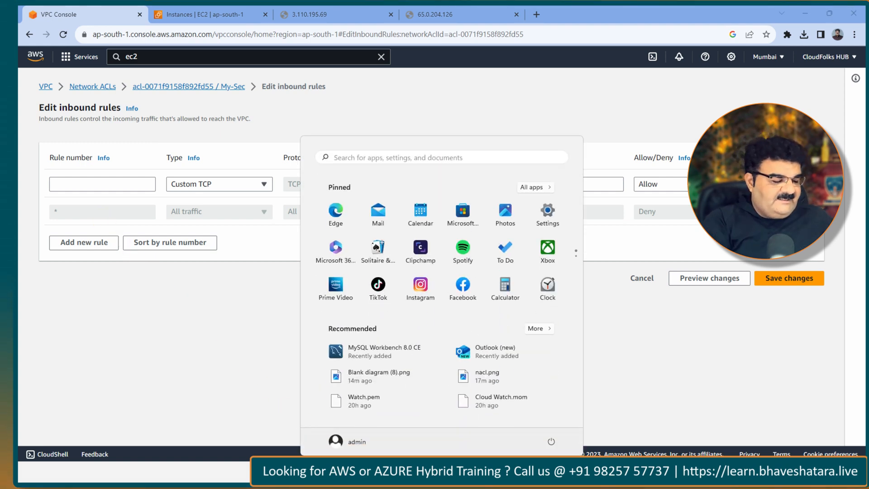
text(cmd)
key(Return)
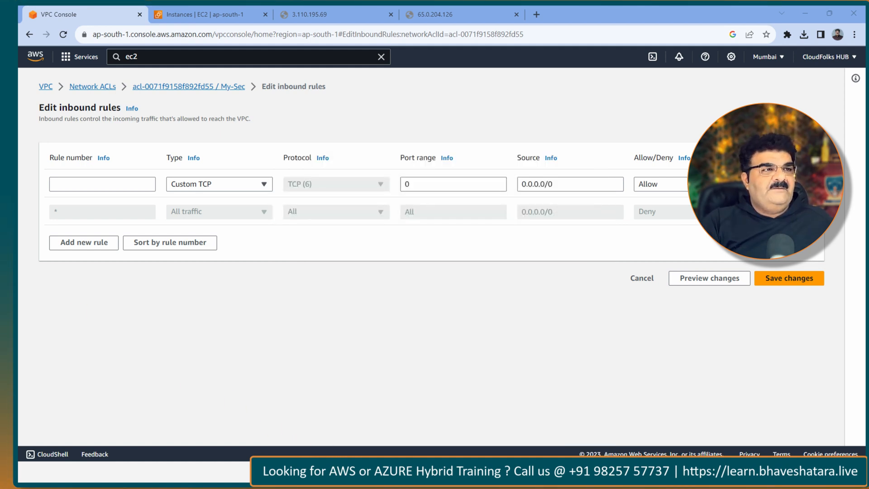
drag(525, 153, 538, 170)
text(ping)
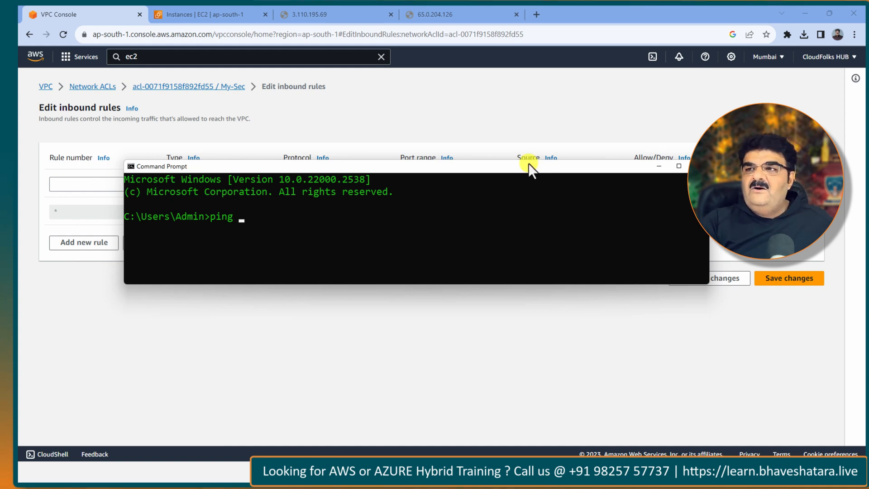
click(324, 10)
click(213, 12)
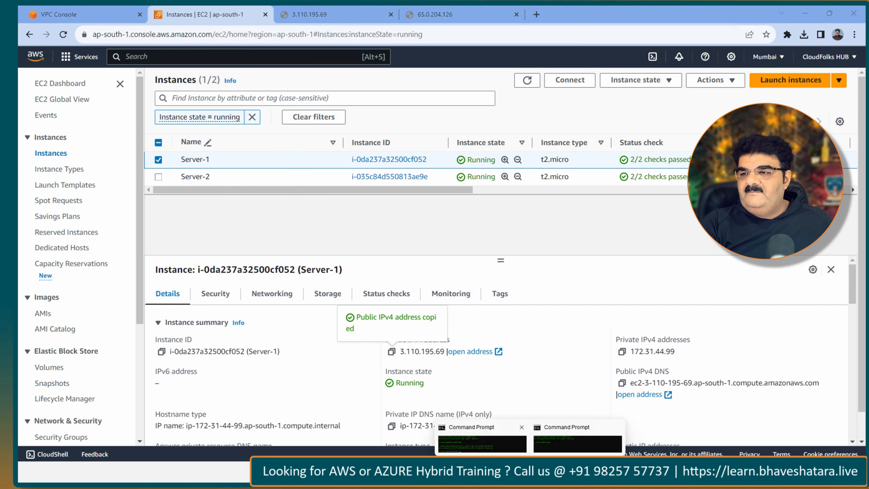
click(554, 441)
key(ctrl+v)
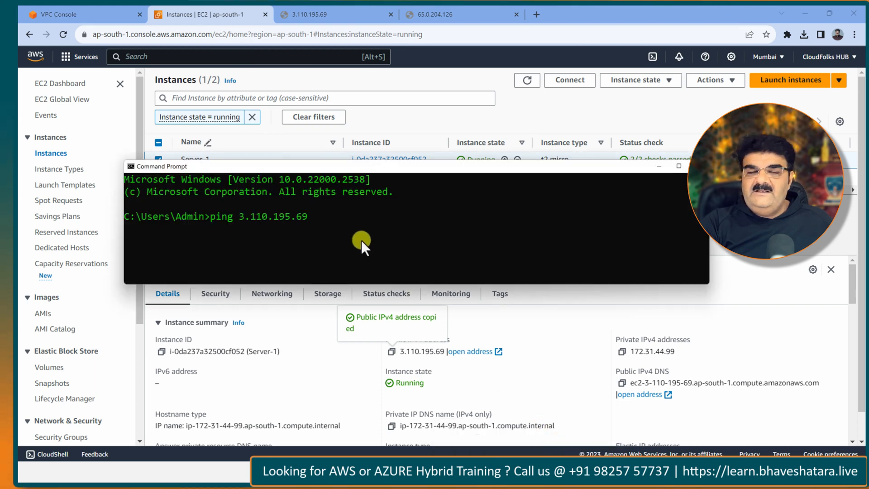
text(-t)
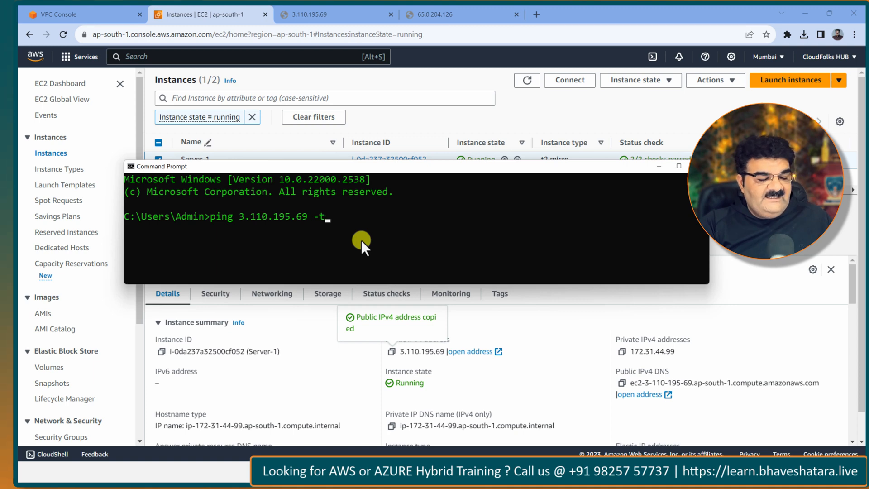
key(Return)
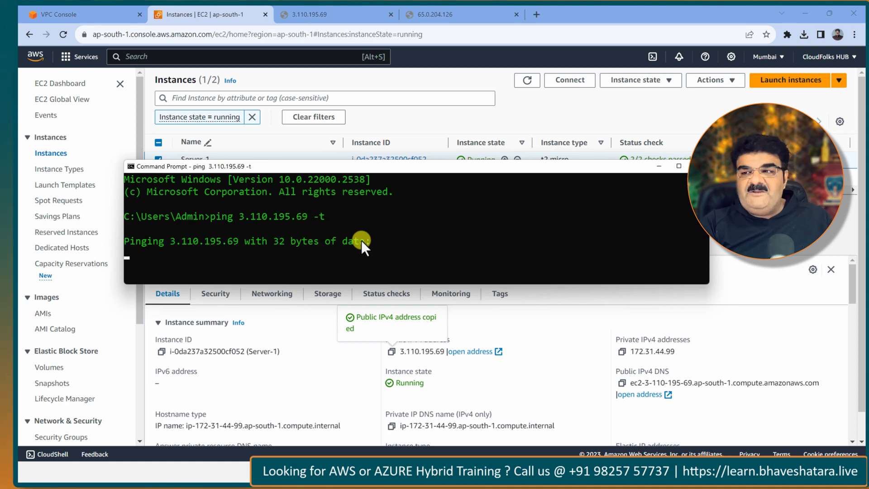
click(658, 167)
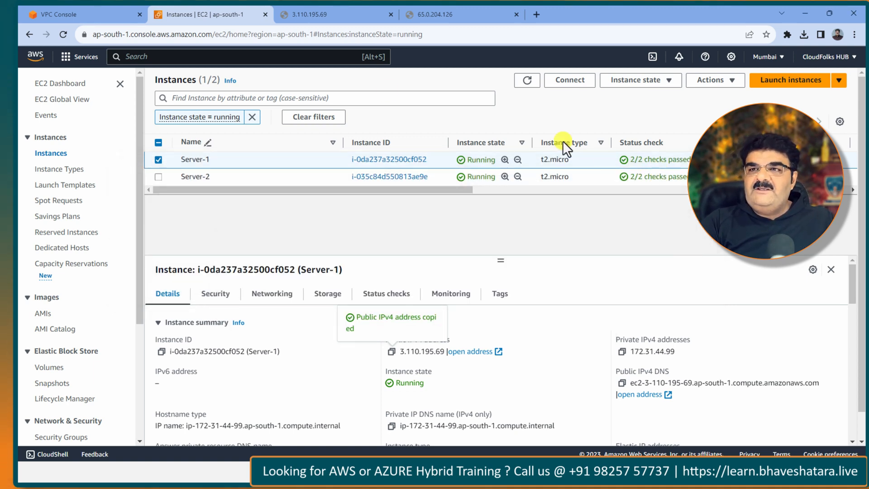
Define My-Sec inbound rule 100 as All ICMP - IPv4, allowed from source 0.0.0.0/0, and save the changes.
click(104, 16)
click(119, 185)
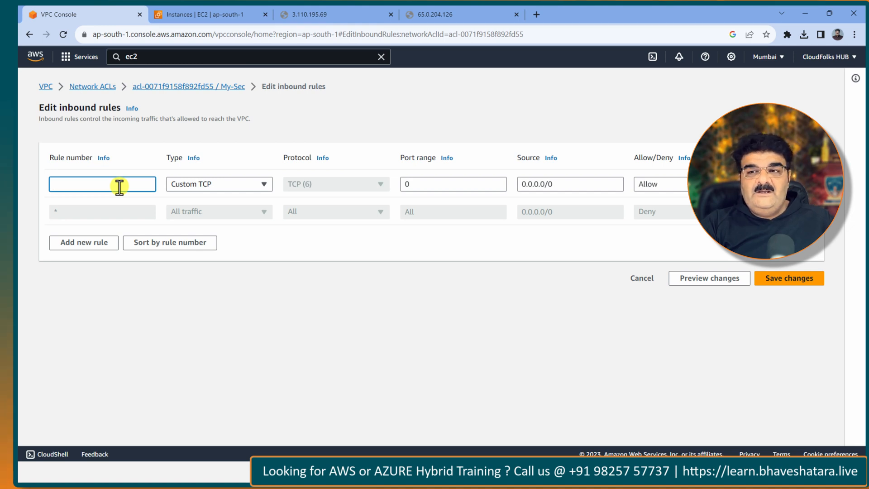
text(100)
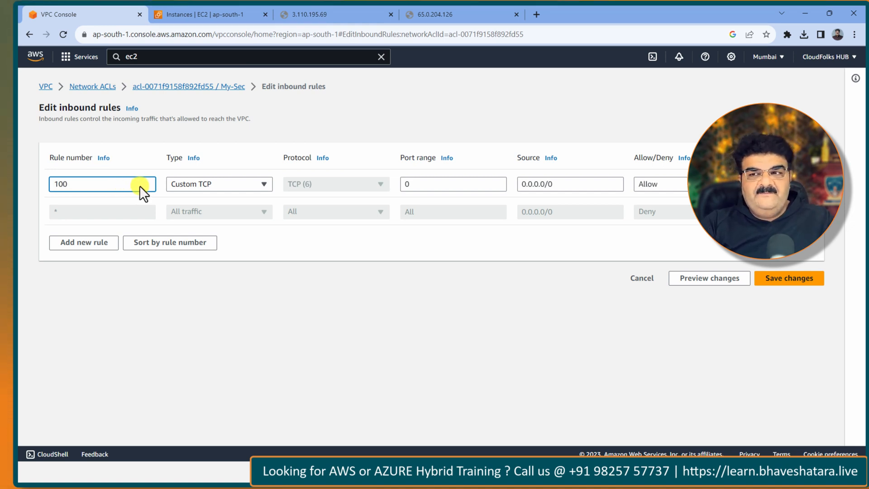
click(205, 184)
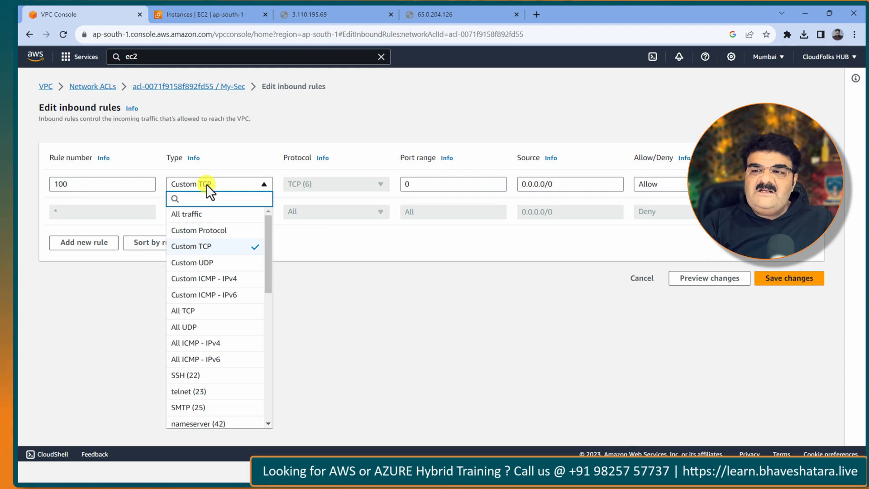
click(214, 345)
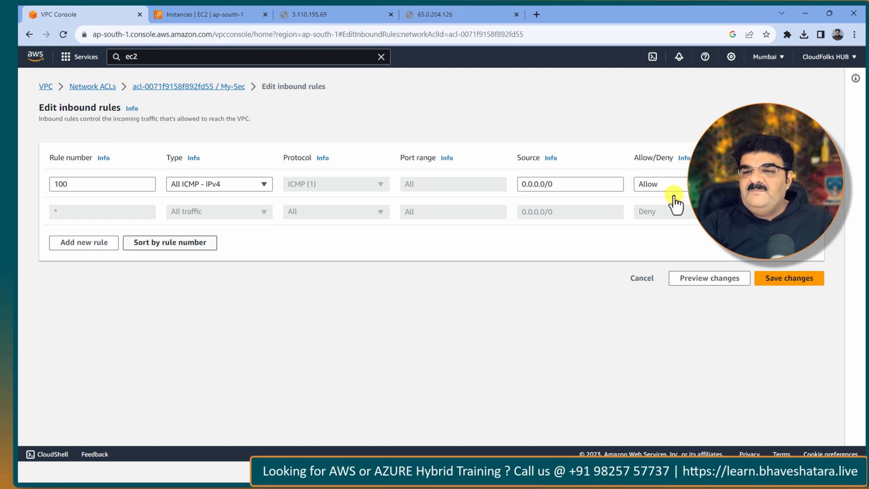
click(779, 277)
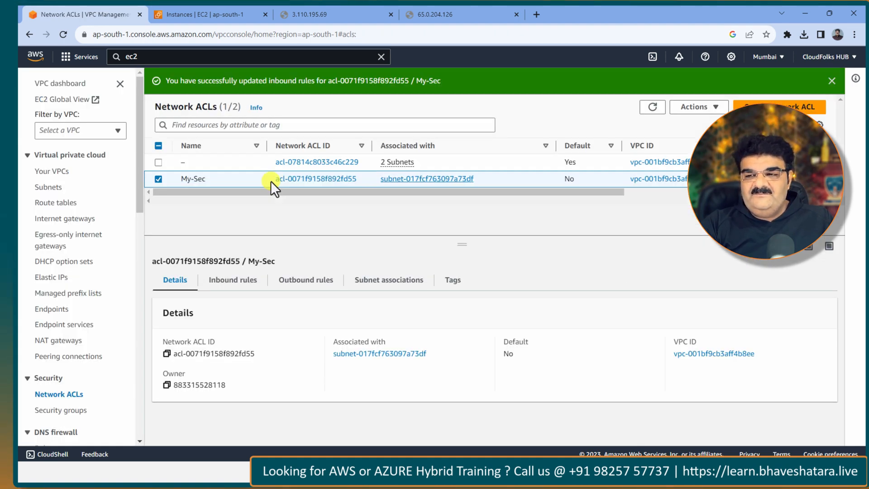
Review the inbound rules of My-Sec and check the output of the continuous ping in its Command Prompt window.
click(230, 285)
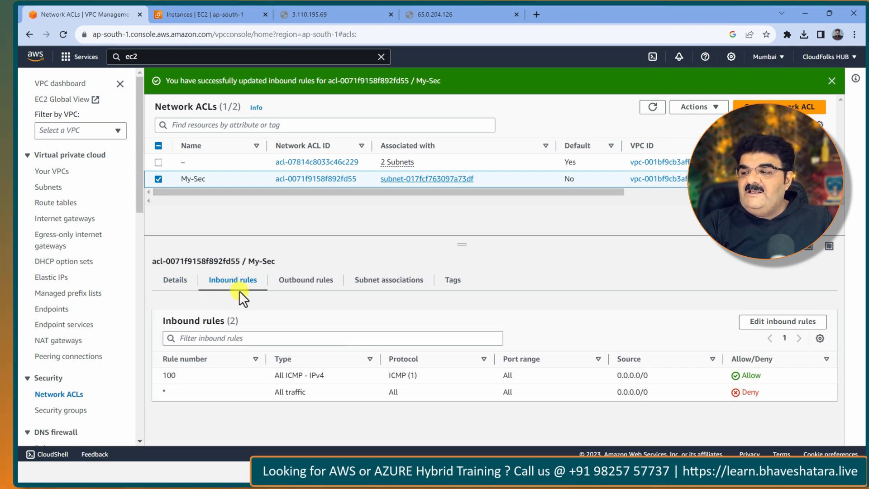
mouse_move(529, 473)
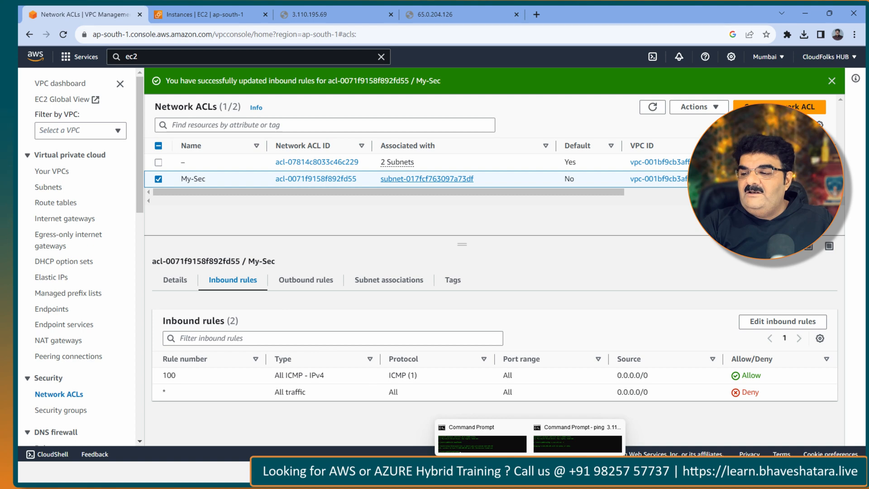
click(547, 443)
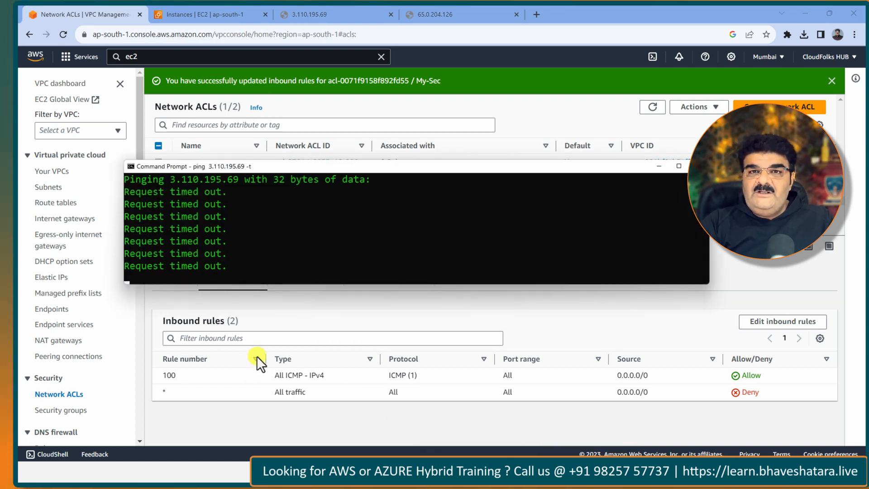
click(657, 167)
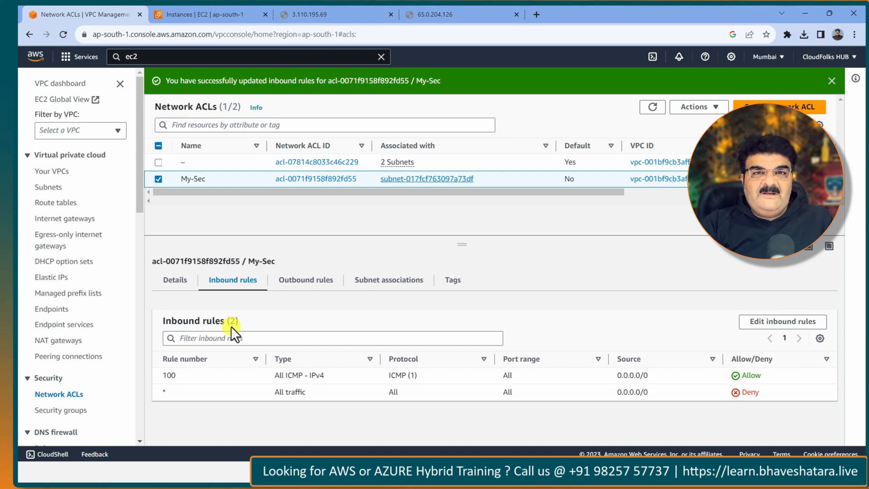
Add My-Sec outbound rule 100 allowing All traffic to 0.0.0.0/0, save it, and bring the ping window back to check the replies.
click(303, 281)
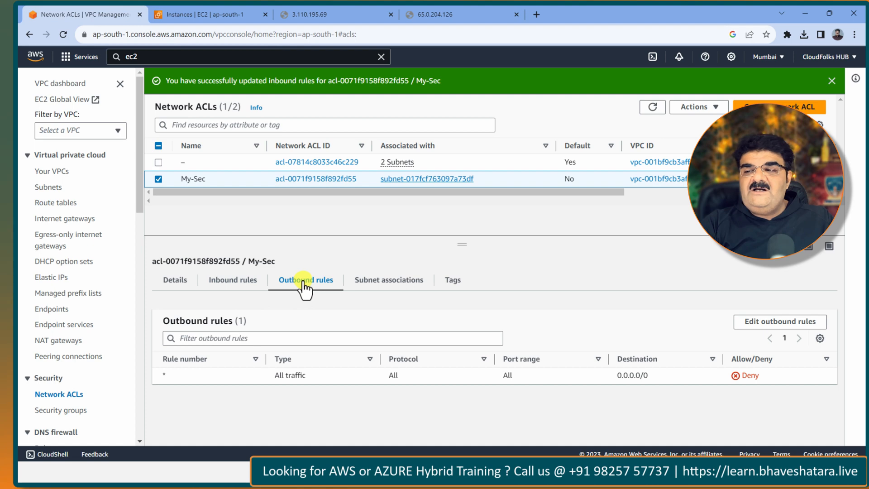
click(770, 322)
click(88, 216)
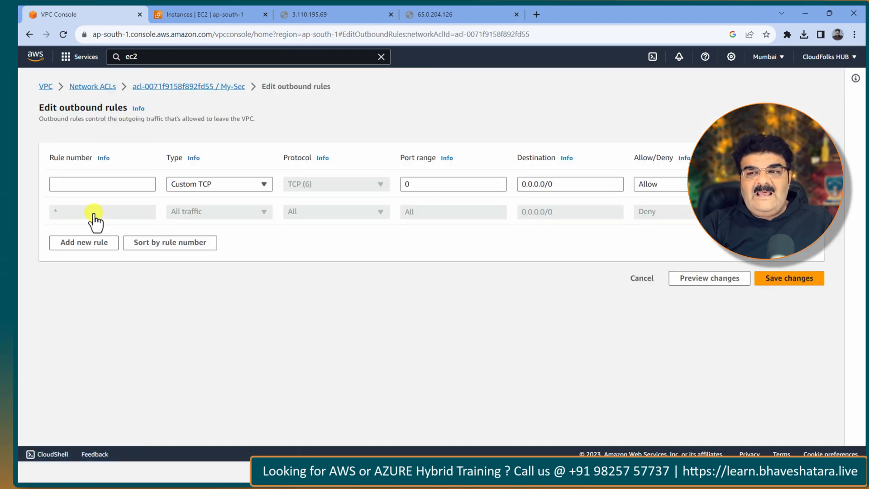
click(99, 182)
text(100)
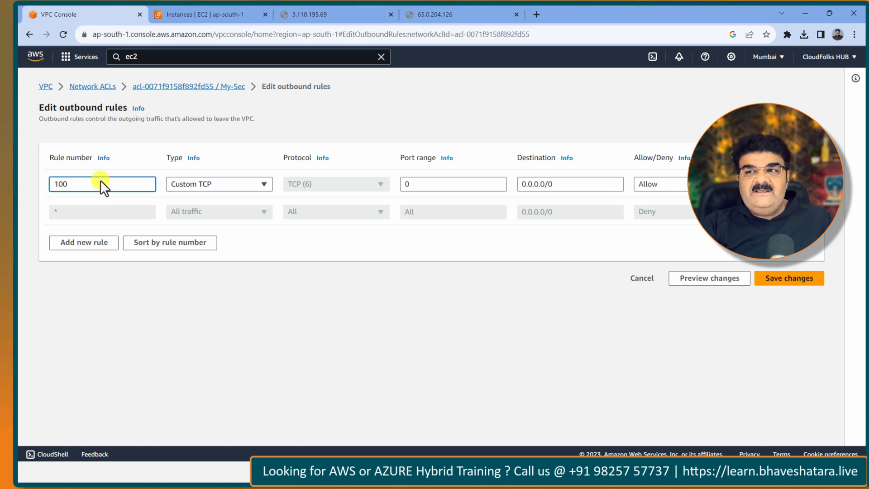
click(216, 188)
click(219, 213)
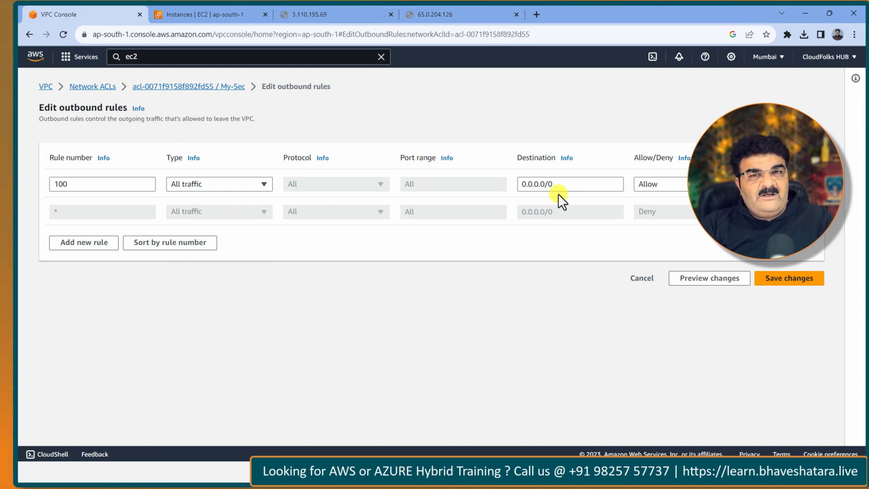
click(792, 281)
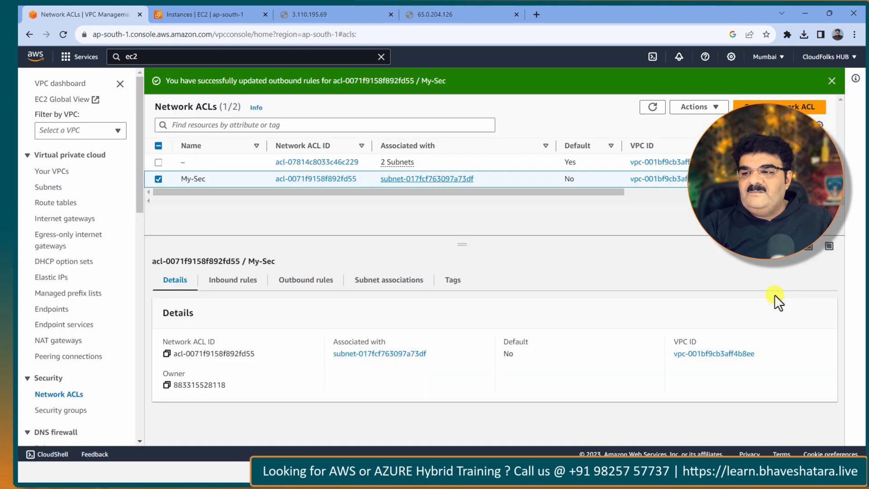
click(554, 444)
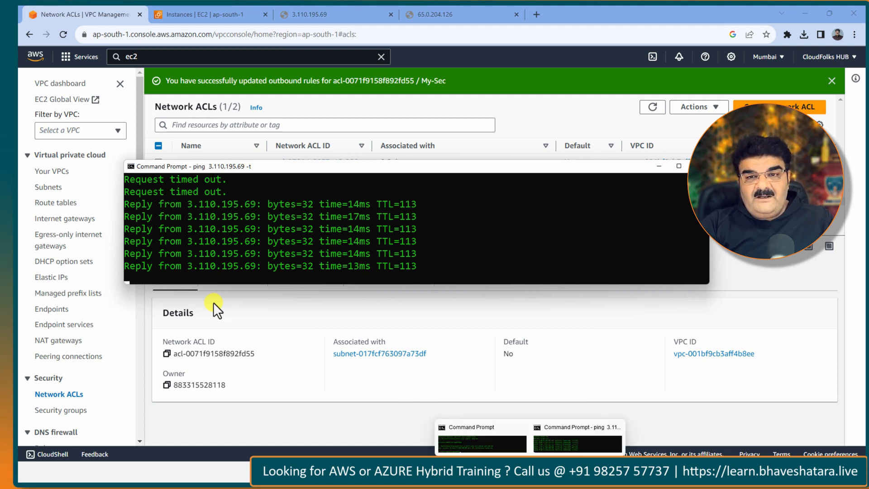
mouse_move(496, 468)
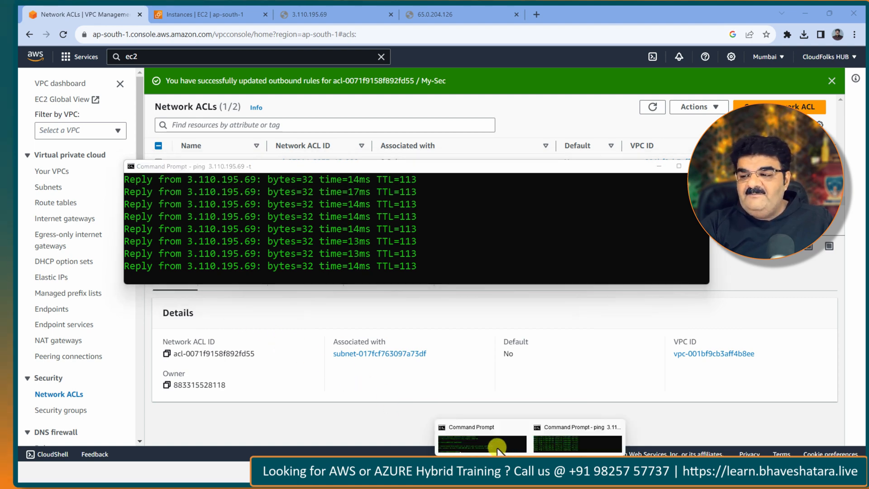
click(494, 448)
drag(227, 163, 183, 283)
click(658, 166)
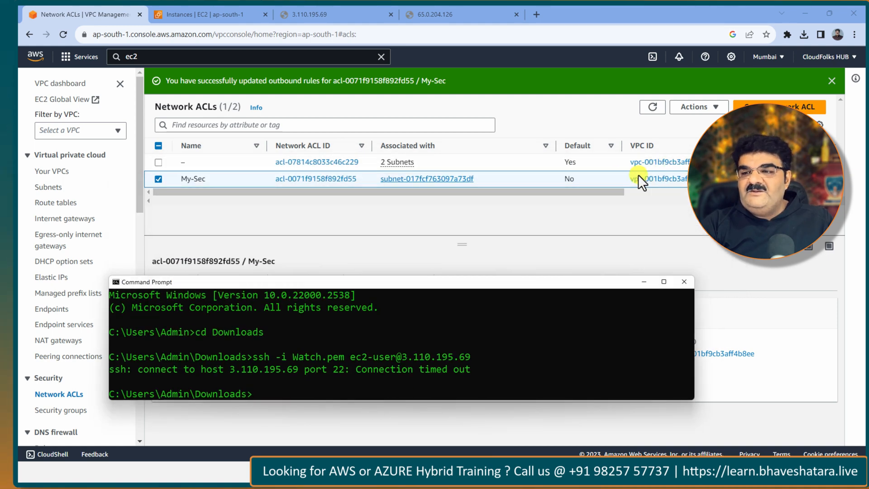
drag(412, 286, 420, 232)
key(Up)
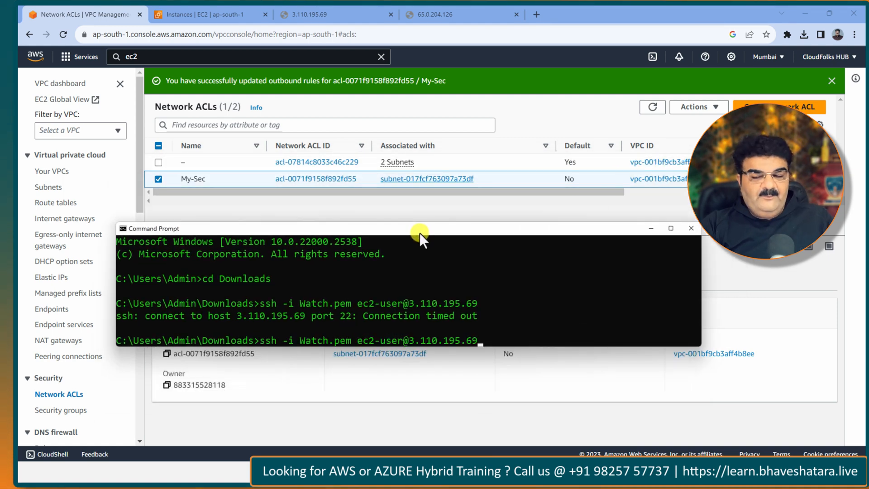
key(Return)
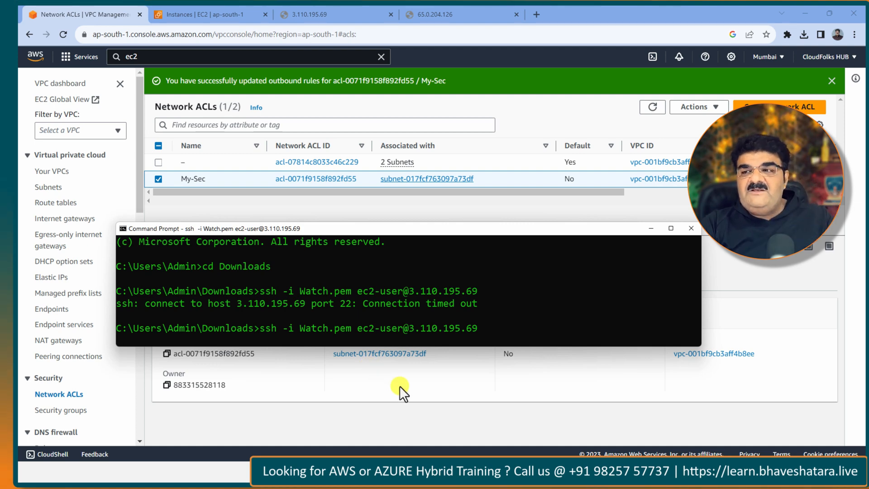
Check the continuous ping output, then minimize both Command Prompt windows to return to the network ACL.
click(565, 442)
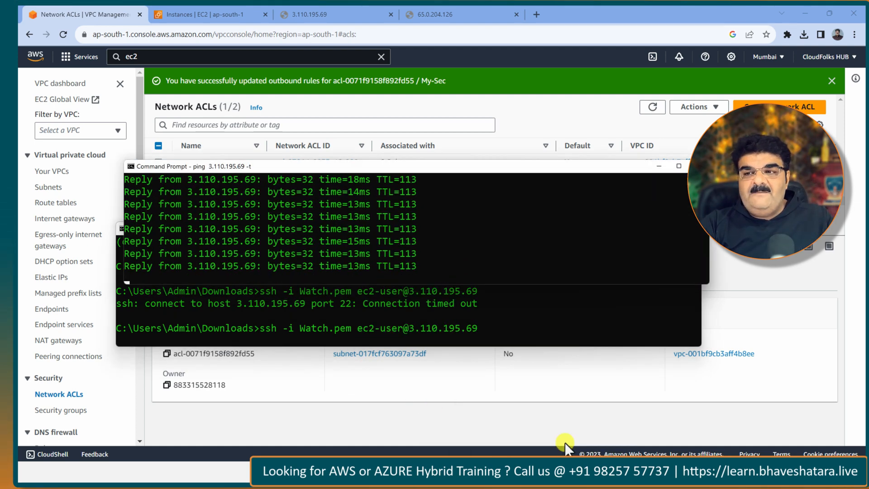
click(657, 167)
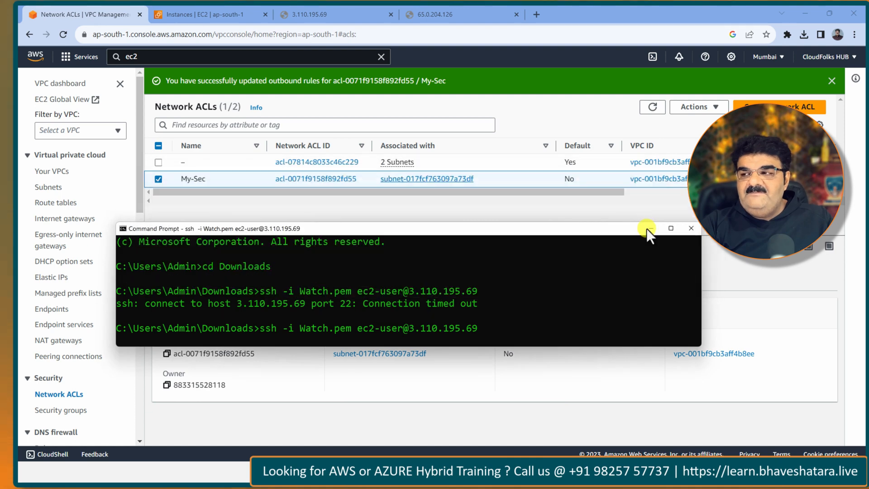
click(647, 228)
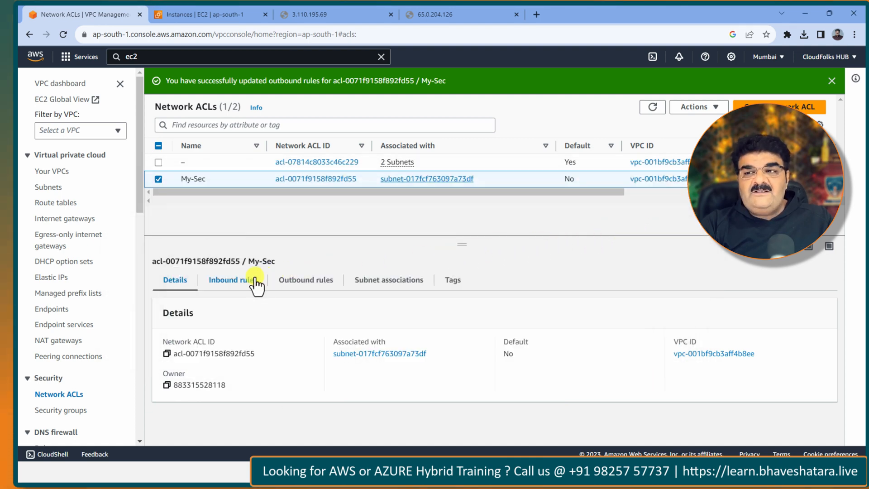
Add My-Sec inbound rule 200 allowing SSH (22) from source 0.0.0.0/0 and save the changes.
click(238, 281)
click(769, 321)
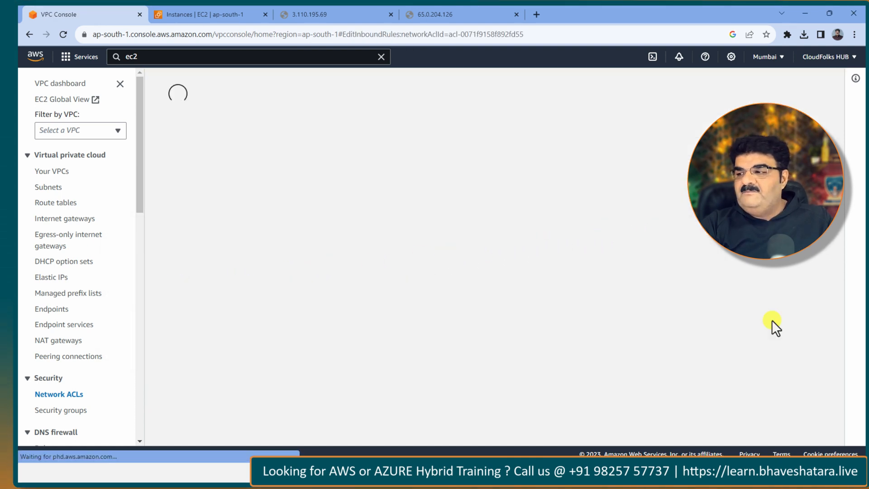
click(93, 243)
click(95, 213)
text(200)
click(217, 209)
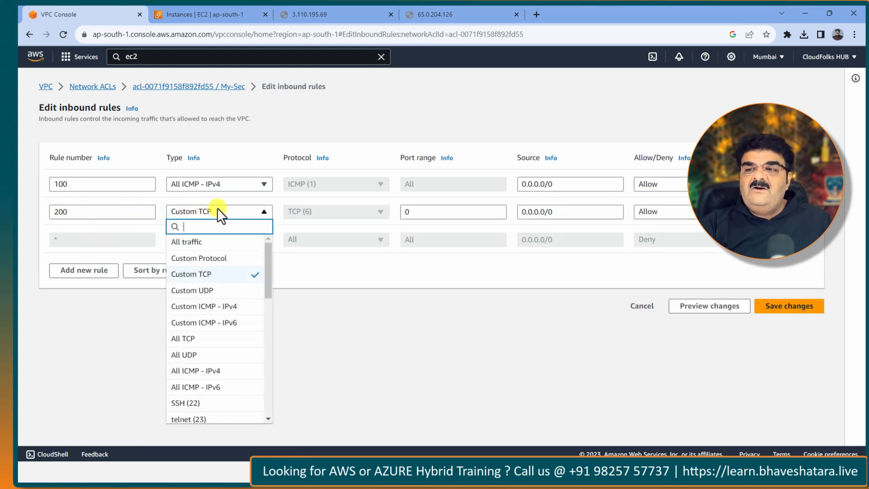
text(ss)
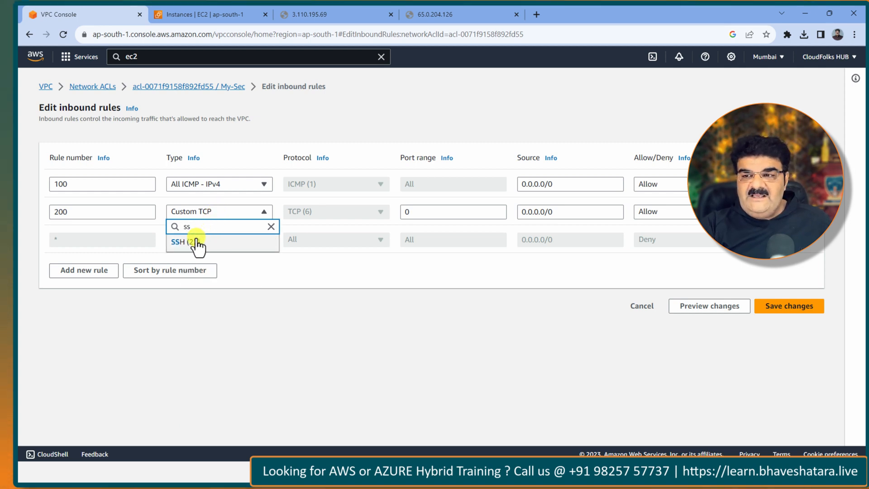
click(196, 244)
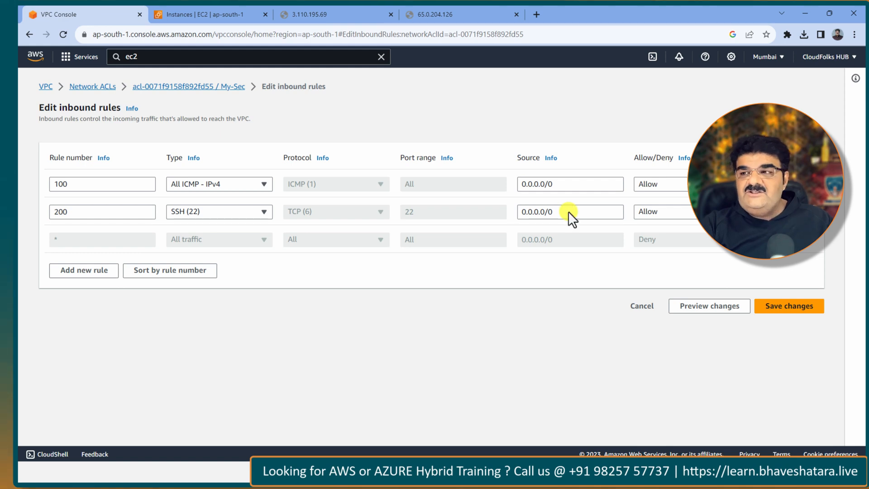
click(783, 312)
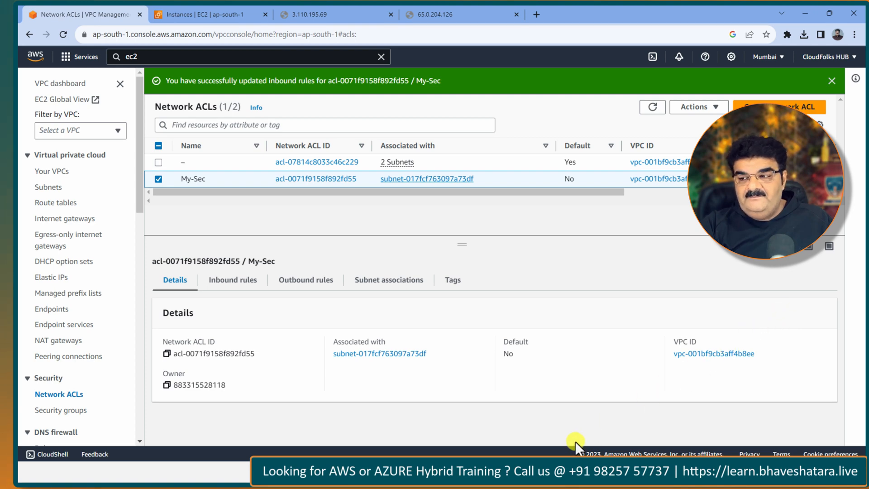
Check the SSH attempt in its Command Prompt and review the outbound rules of My-Sec.
mouse_move(530, 480)
click(493, 441)
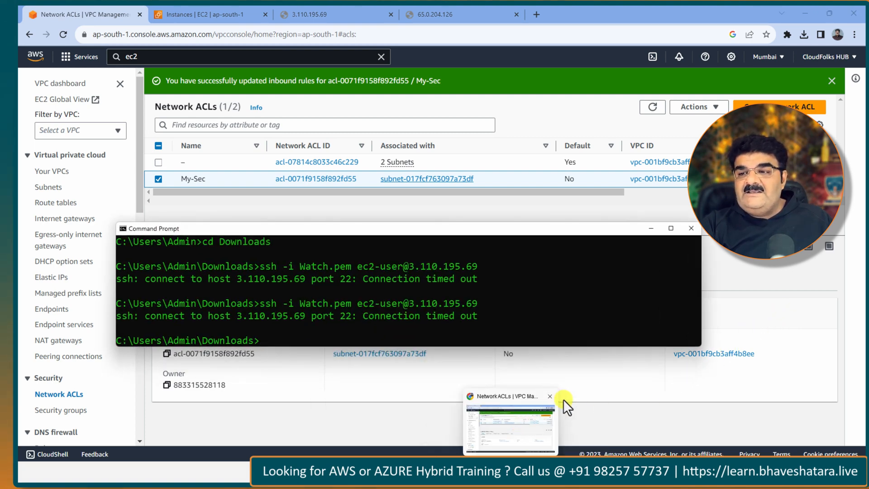
click(563, 399)
click(305, 285)
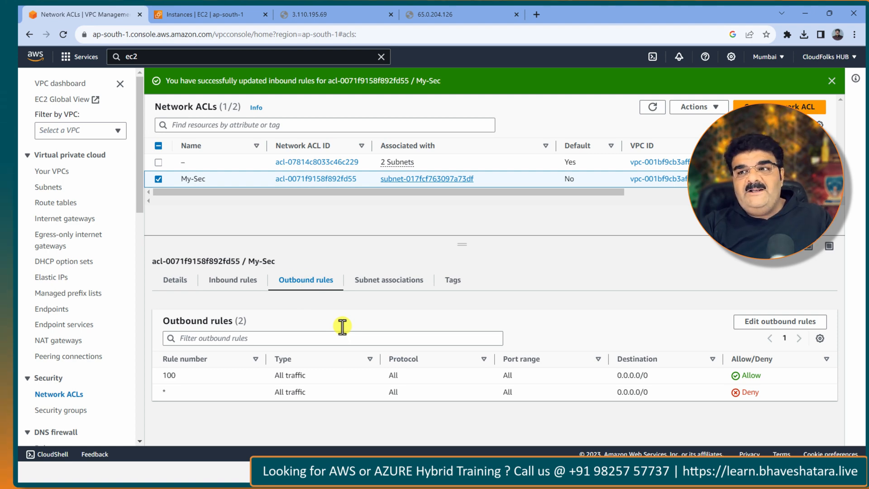
click(483, 442)
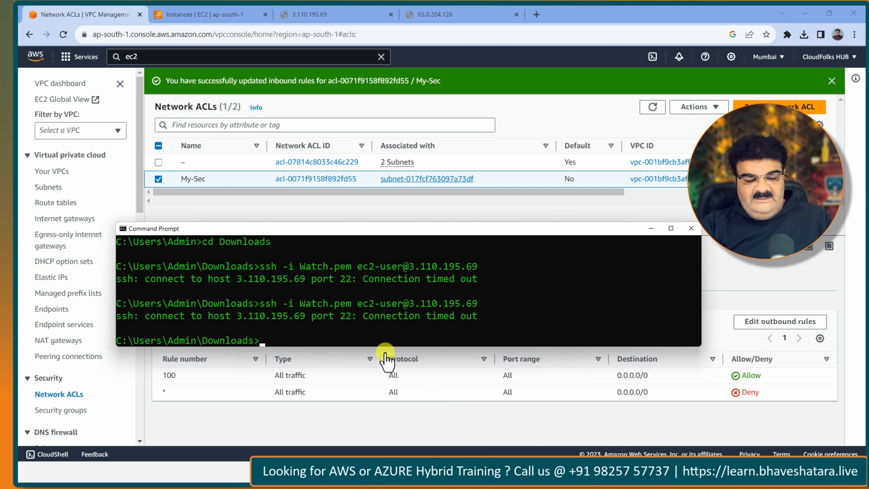
key(Up)
key(Return)
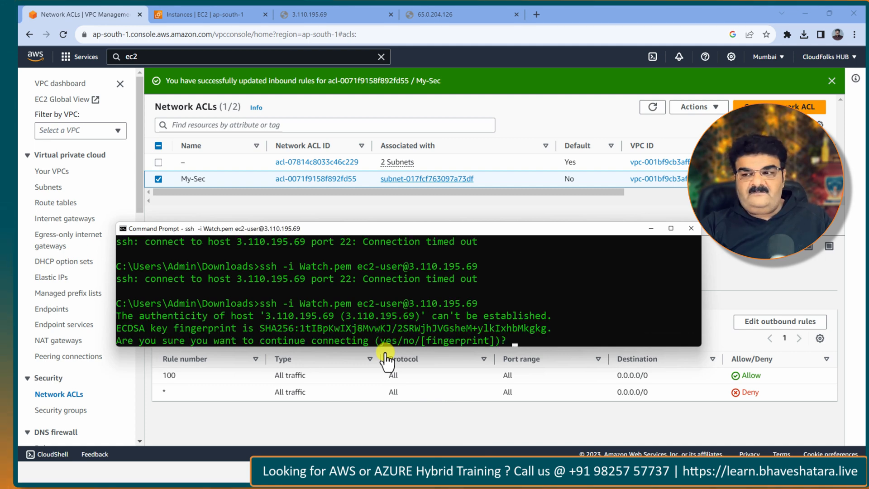
text(y)
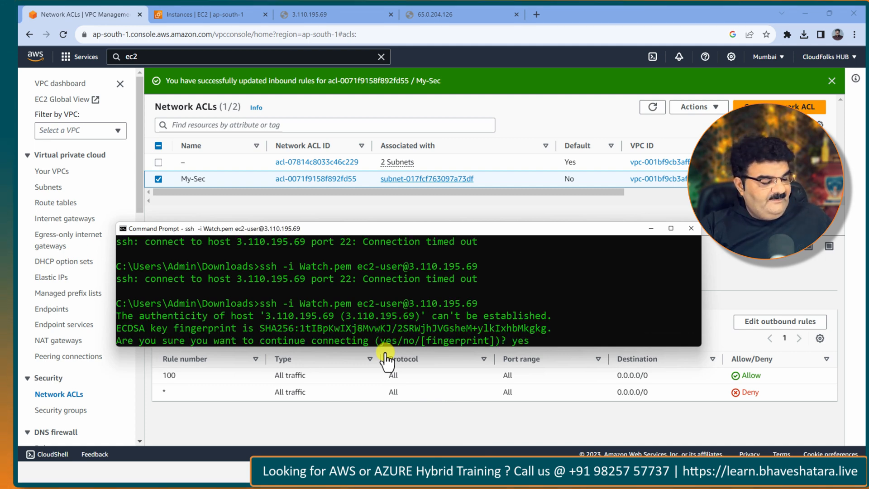
text(es)
key(Return)
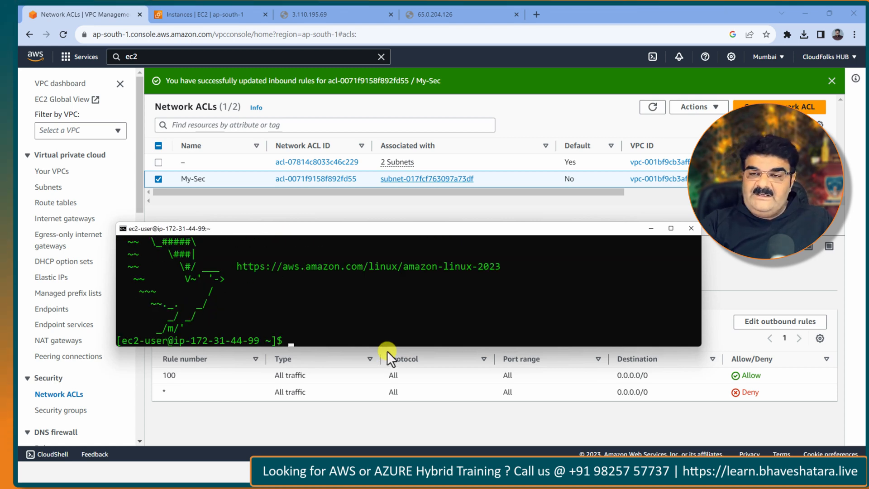
drag(647, 228, 623, 252)
click(515, 366)
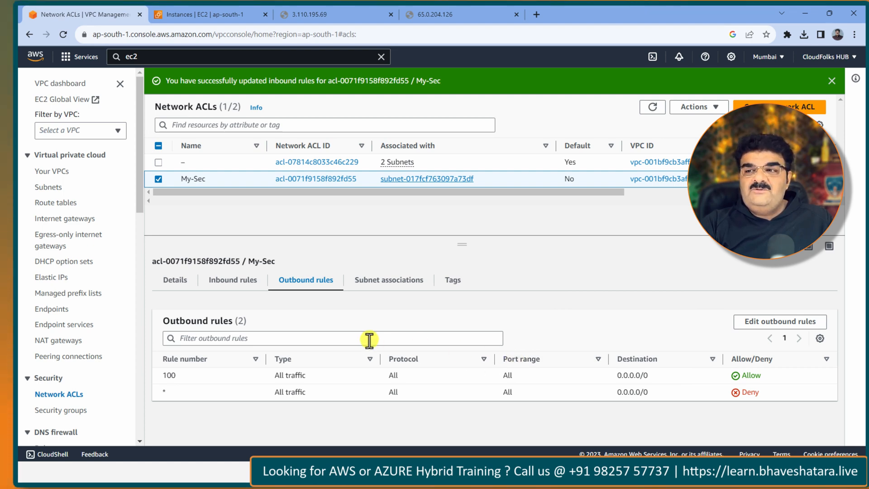
Add My-Sec inbound rule 300 allowing HTTP (80) from source 0.0.0.0/0 and save the changes.
click(696, 111)
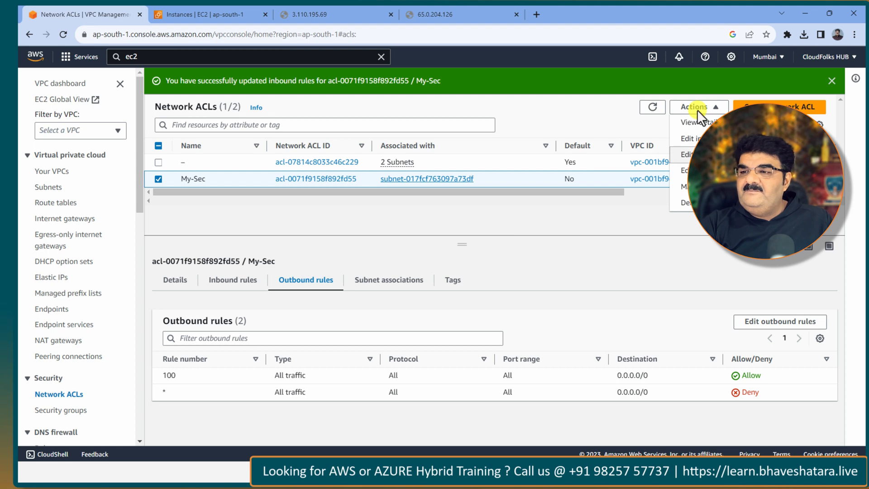
click(334, 205)
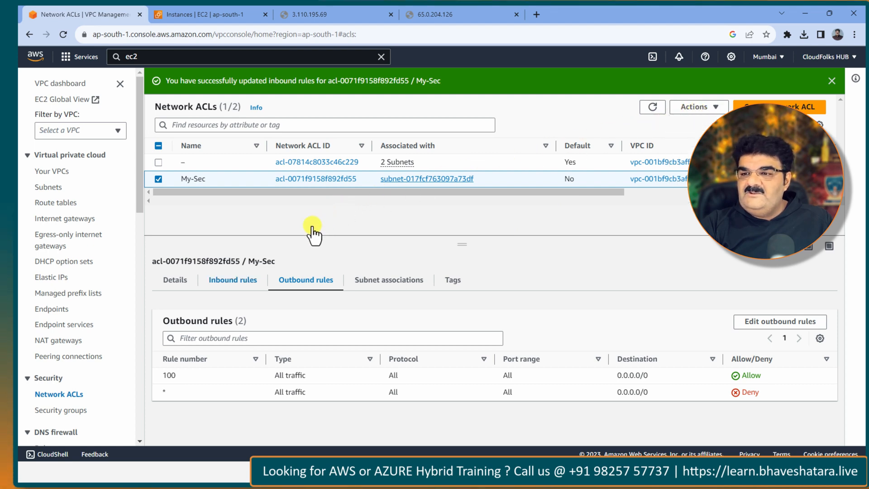
click(248, 281)
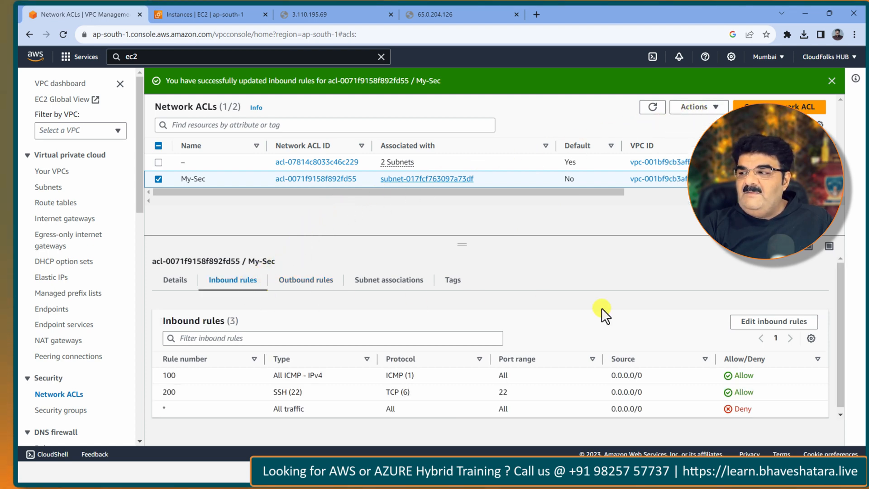
click(772, 326)
click(86, 271)
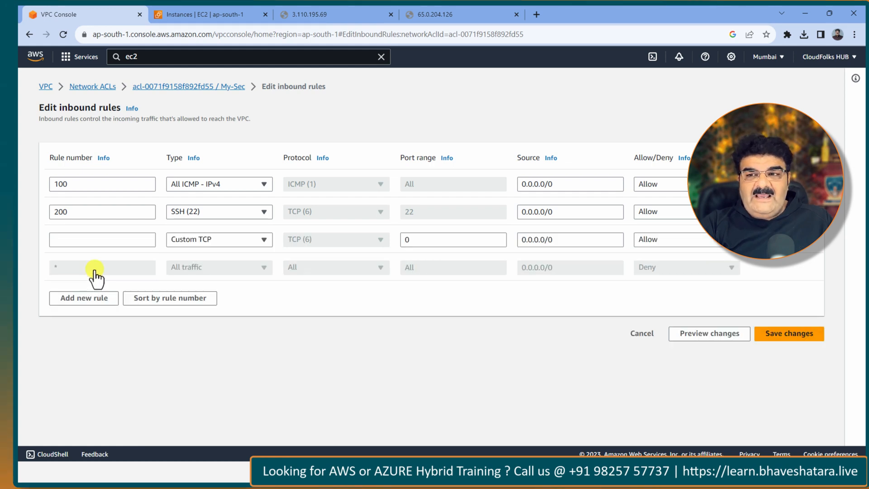
click(108, 239)
text(300)
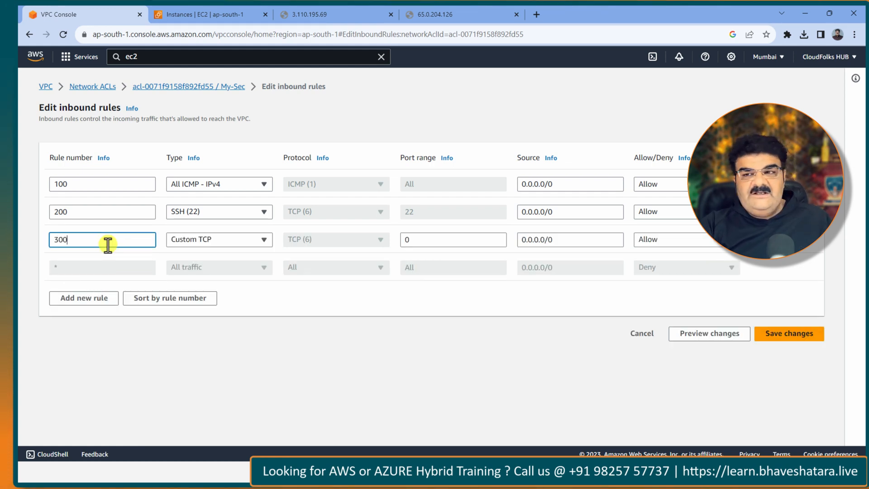
click(231, 240)
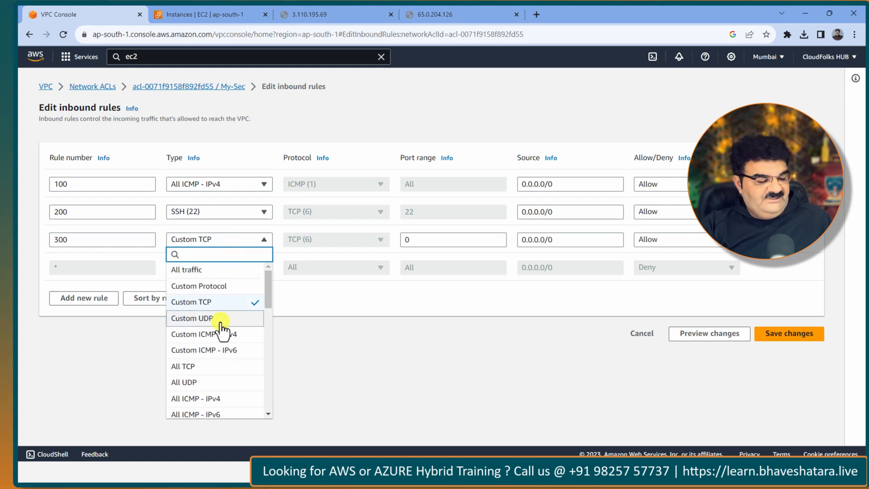
text(h)
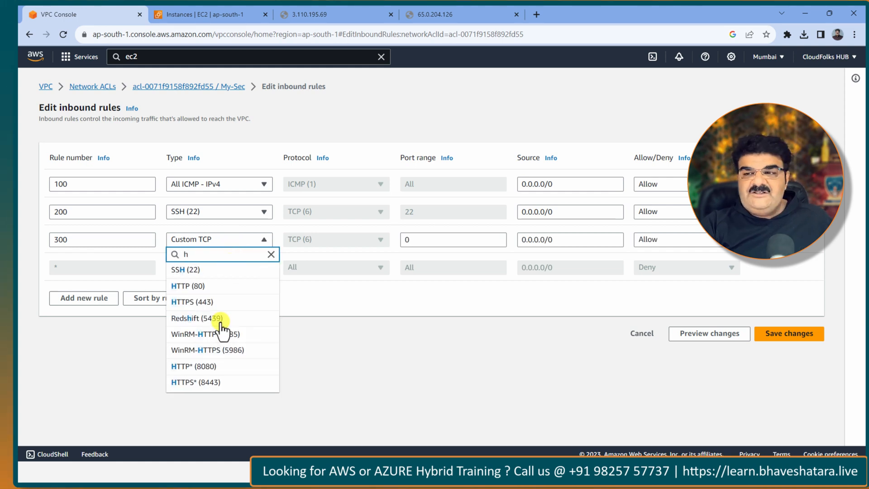
click(222, 287)
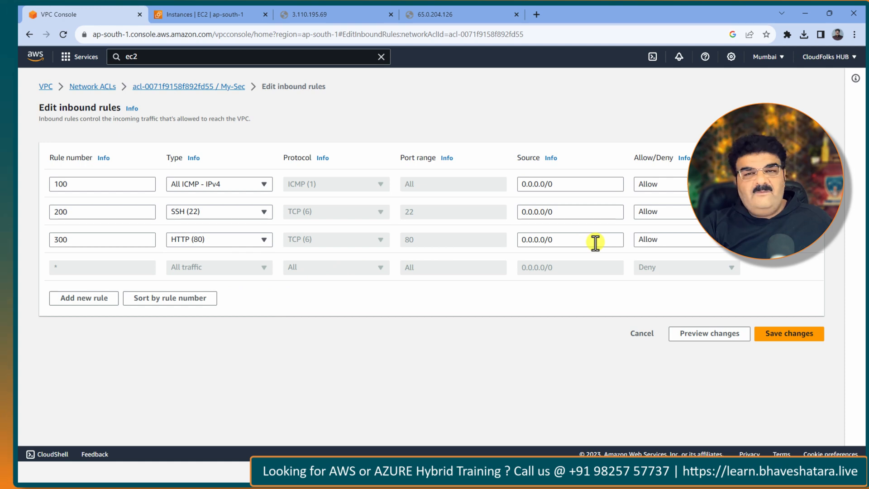
click(782, 336)
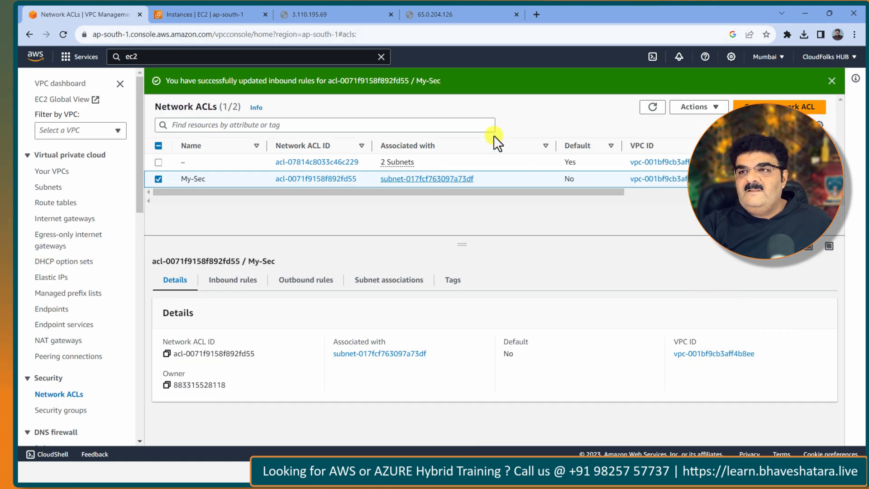
Reload the web pages of both servers, 3.110.195.69 and 65.0.204.126, to test HTTP access.
click(327, 18)
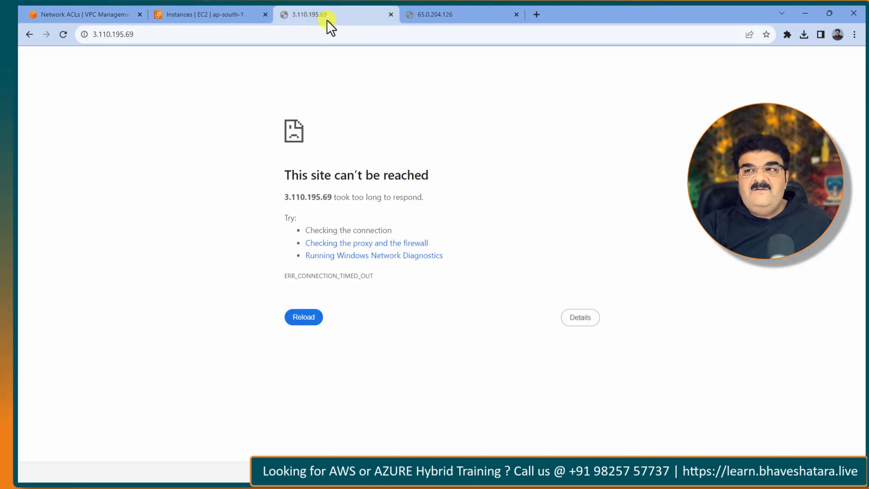
click(64, 35)
click(475, 12)
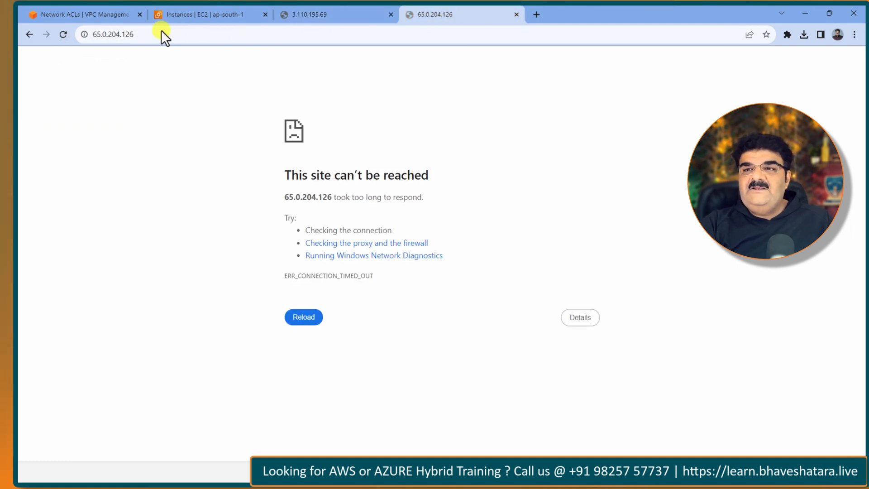
click(63, 36)
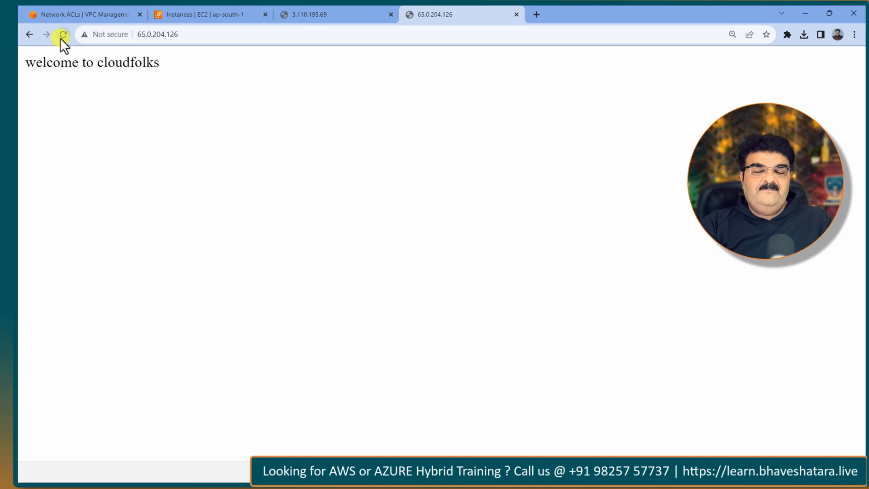
Return to the My-Sec network ACL, review its inbound rules and open them for editing.
click(103, 15)
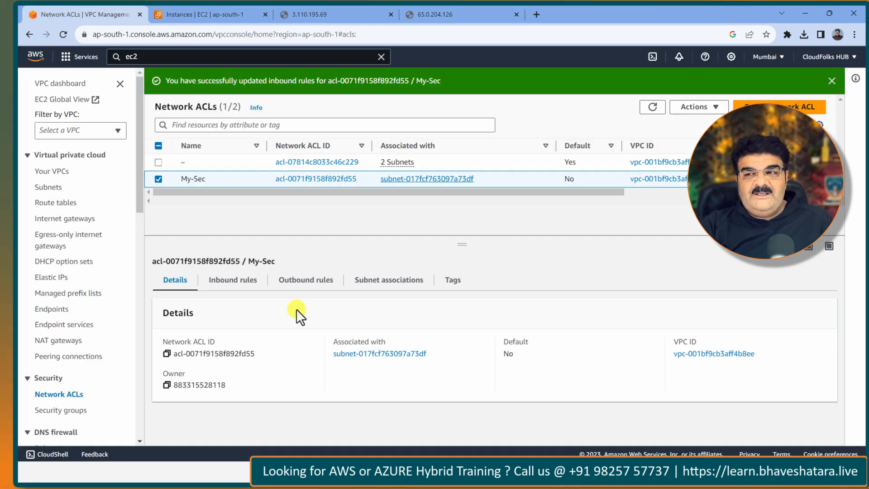
click(237, 283)
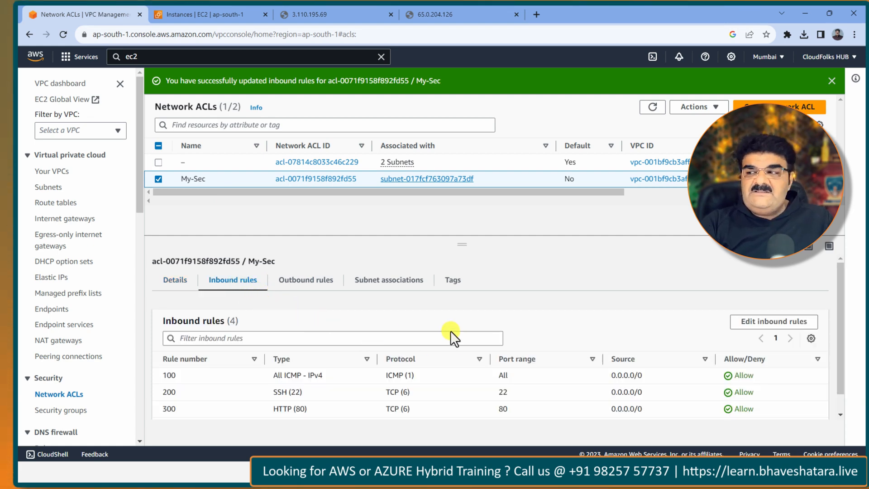
click(769, 322)
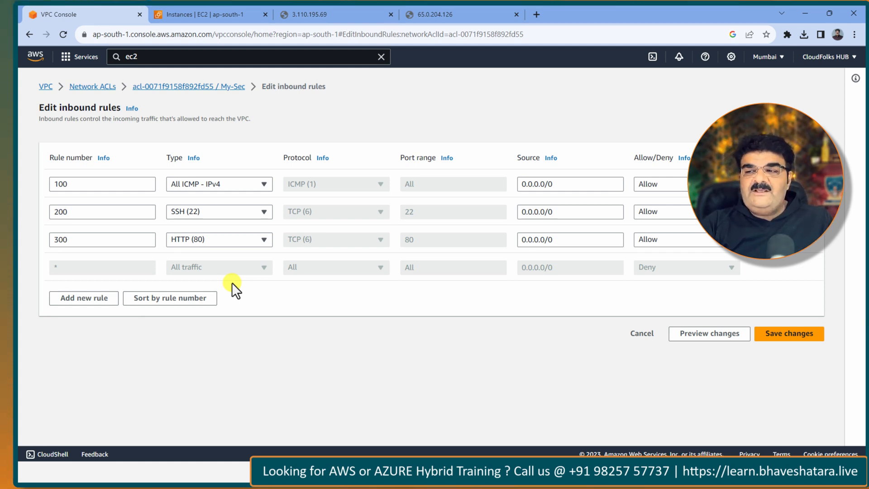
Search Google for "what is my ip" in a new tab and copy the public IP address.
click(539, 17)
text(what )
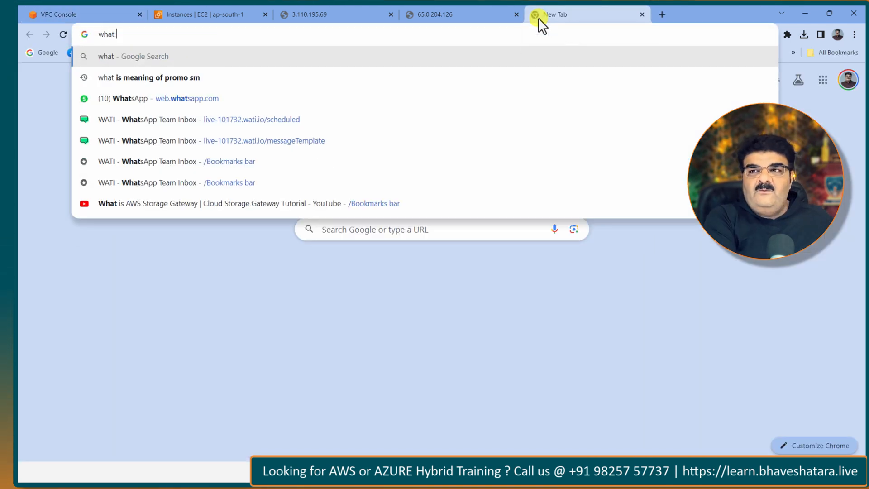
text(is my ip)
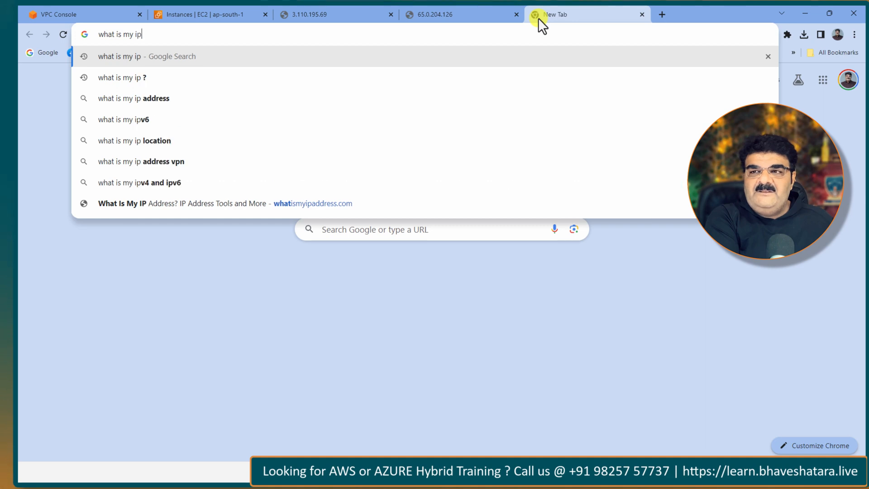
key(Return)
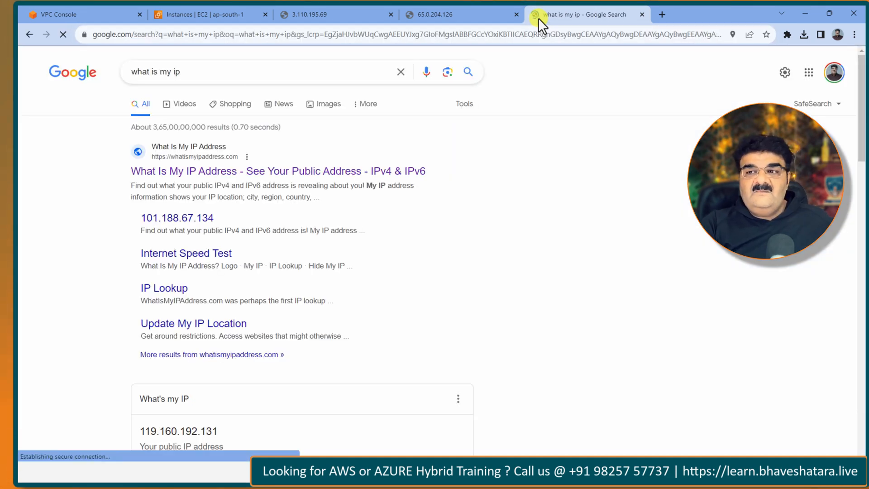
scroll(405, 113, down, 3)
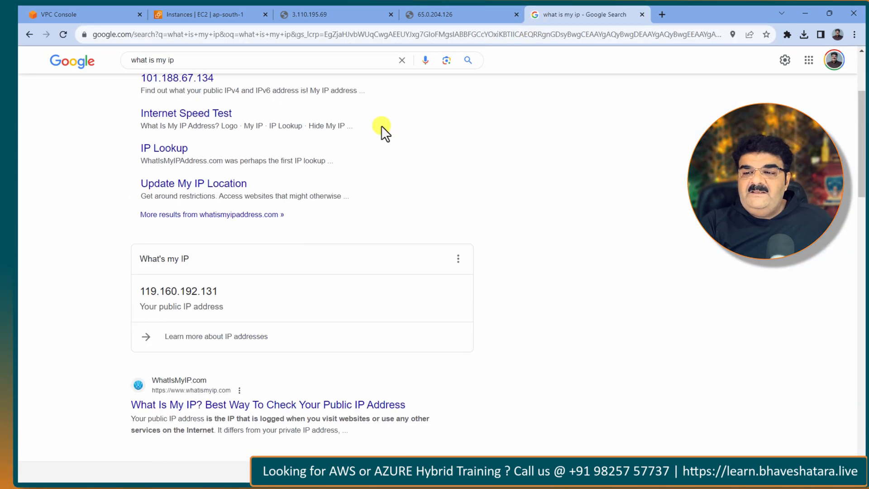
drag(141, 291, 245, 298)
key(ctrl+c)
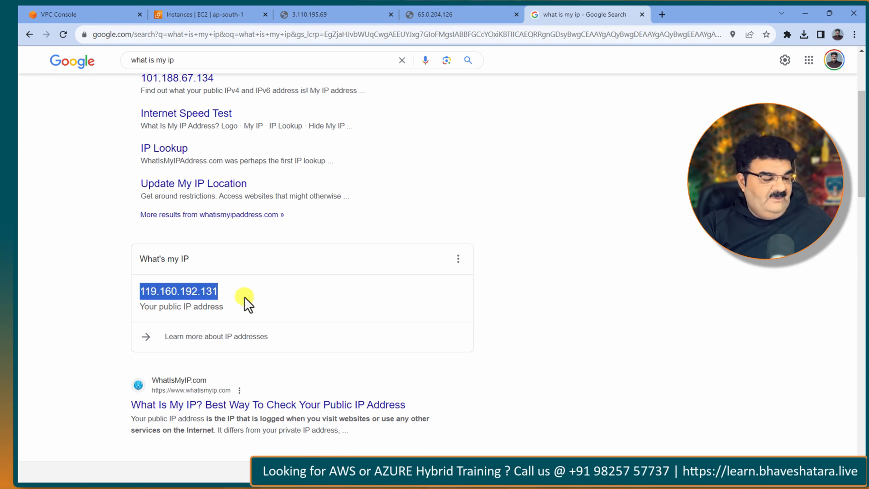
Return to the My-Sec inbound rules editor and add rule 400 with type HTTP (80).
click(105, 7)
click(221, 12)
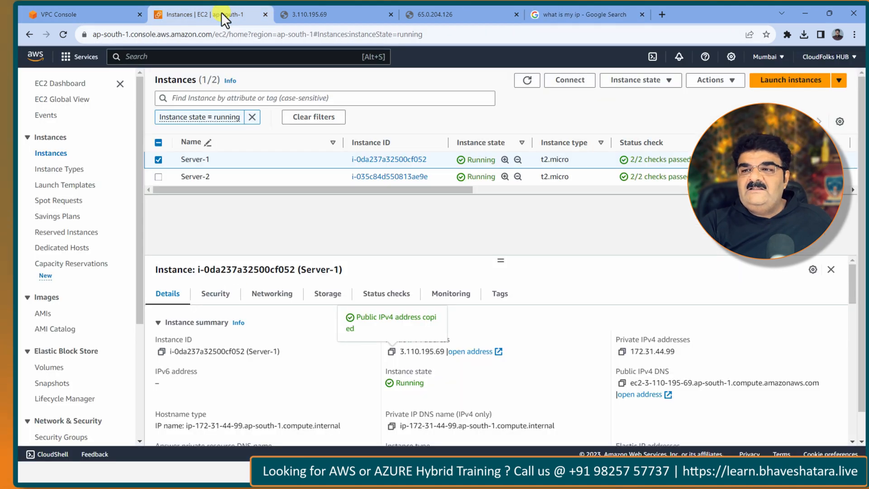
click(124, 14)
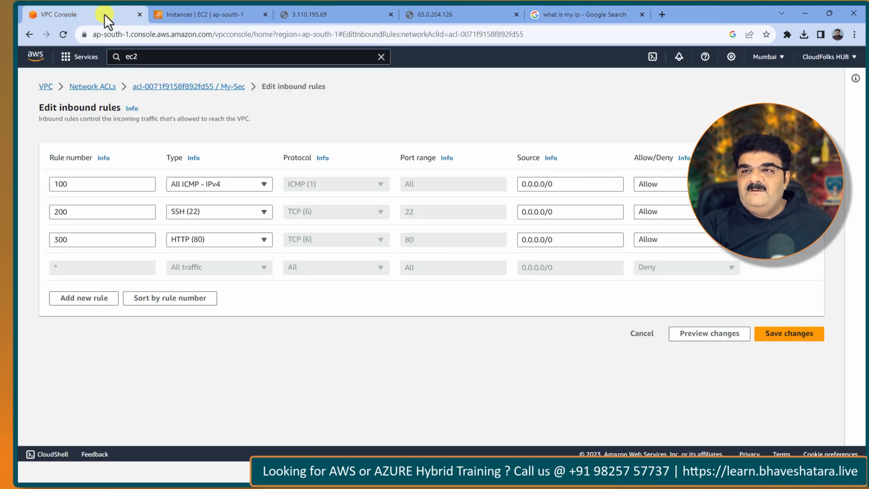
click(81, 299)
click(81, 270)
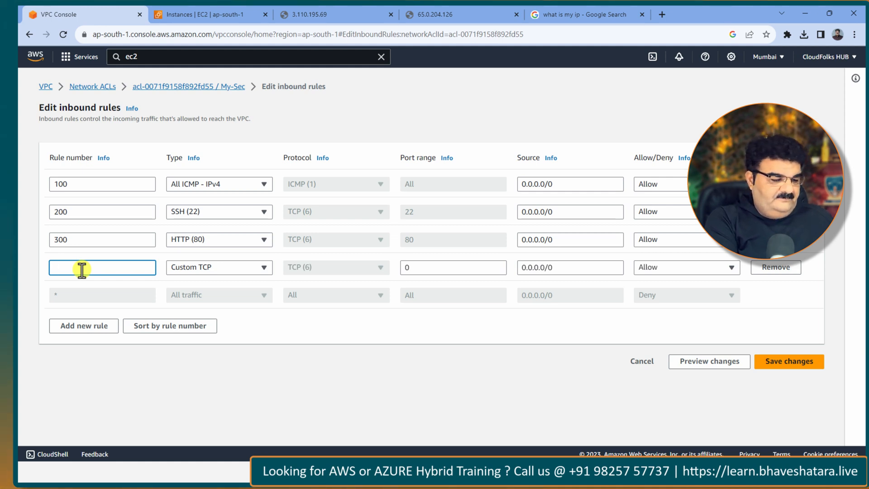
text(00)
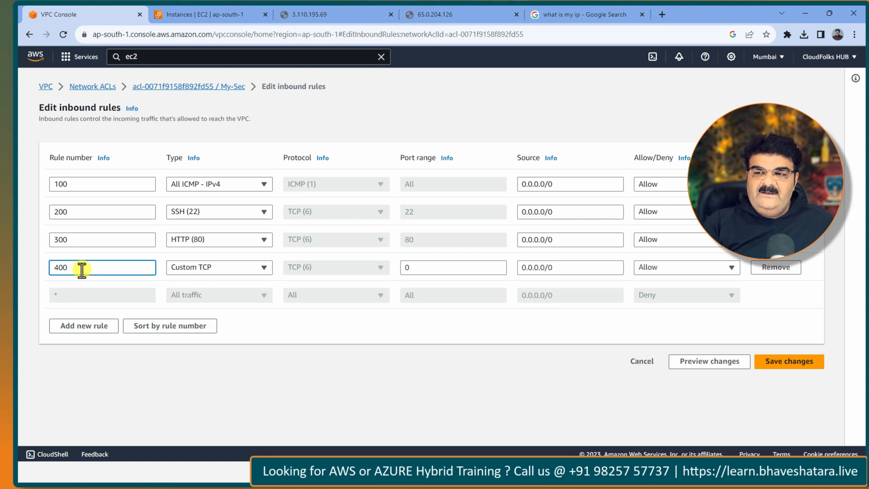
click(207, 268)
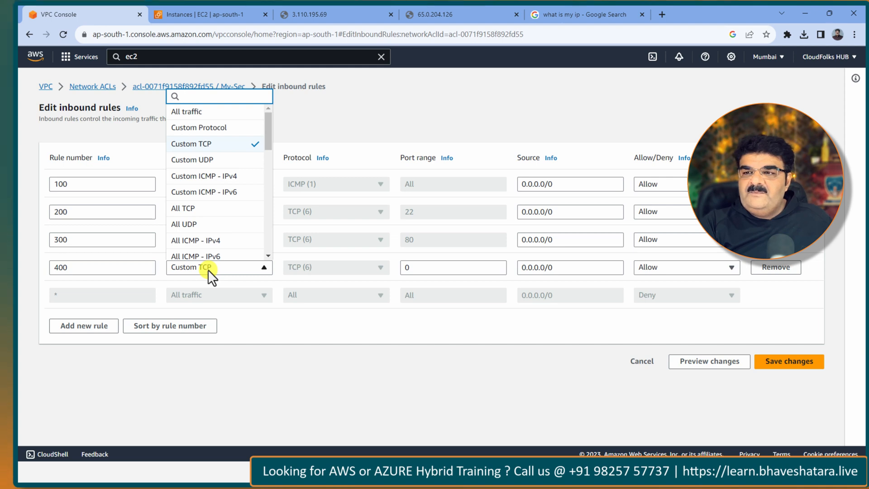
text(h)
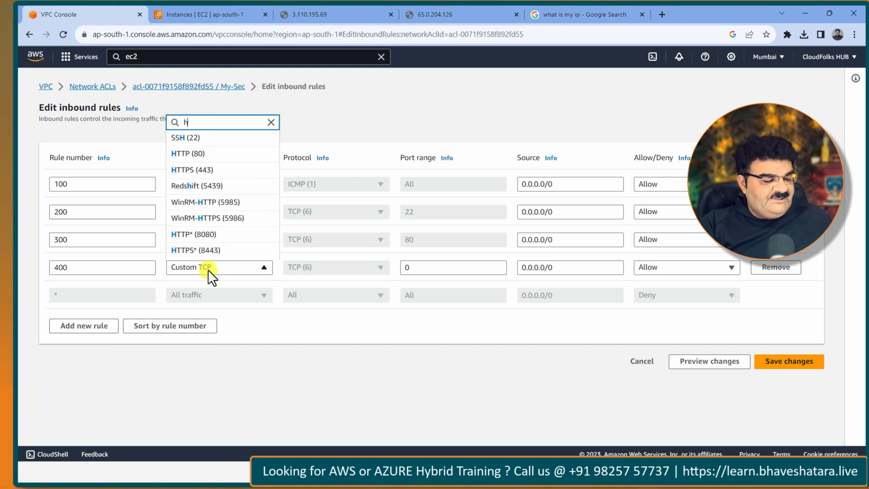
click(245, 155)
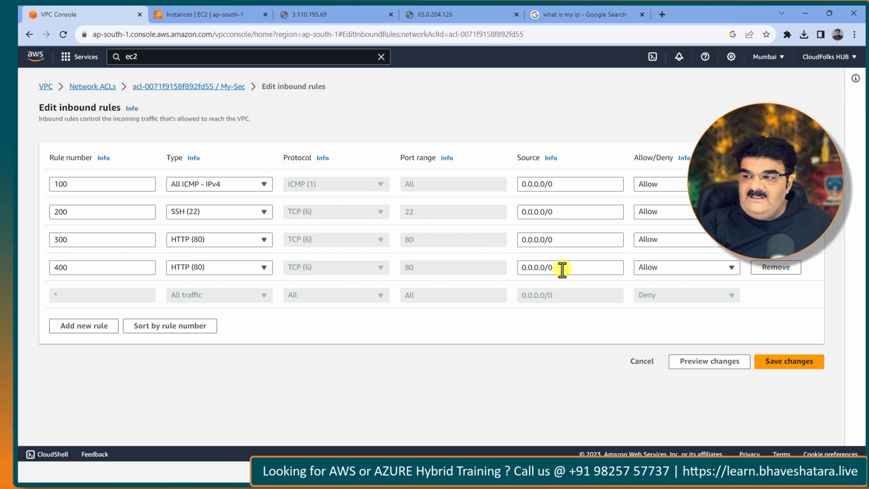
Set rule 400's source to 119.160.192.131/32 and its action to Deny, save the changes and refresh the network ACL list.
drag(563, 268, 470, 267)
key(ctrl+v)
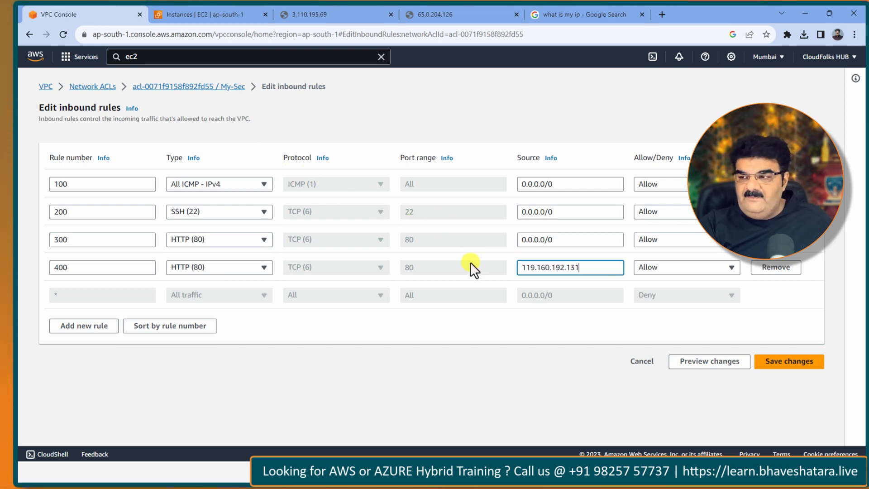
text(/32)
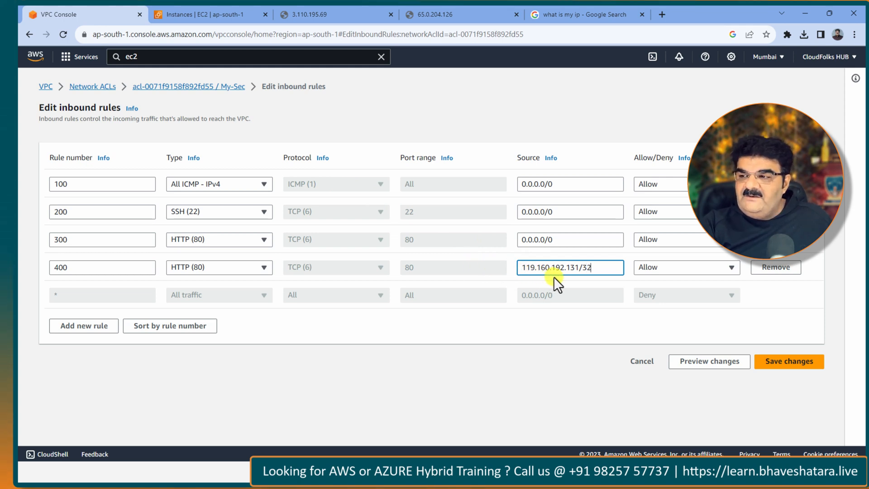
click(651, 268)
click(654, 301)
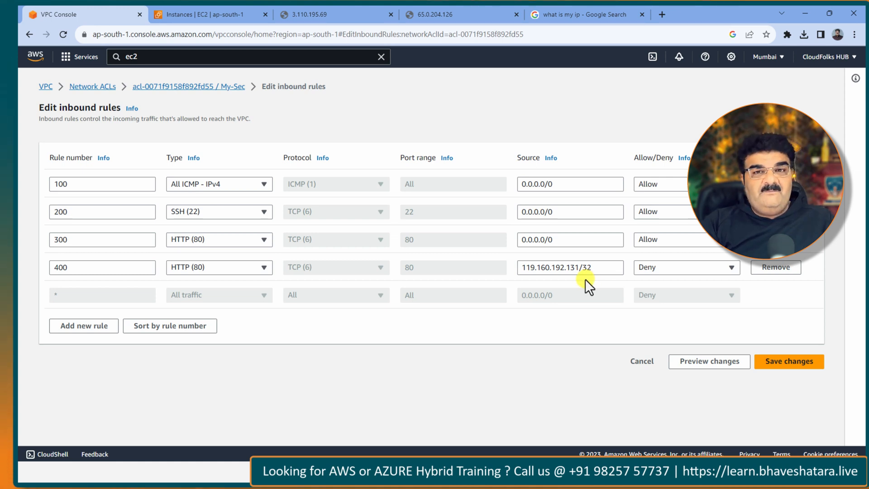
click(787, 366)
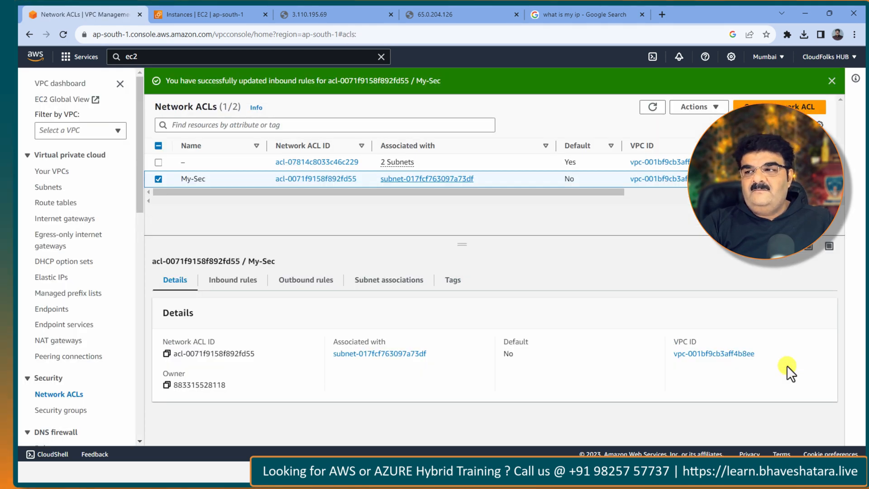
click(652, 108)
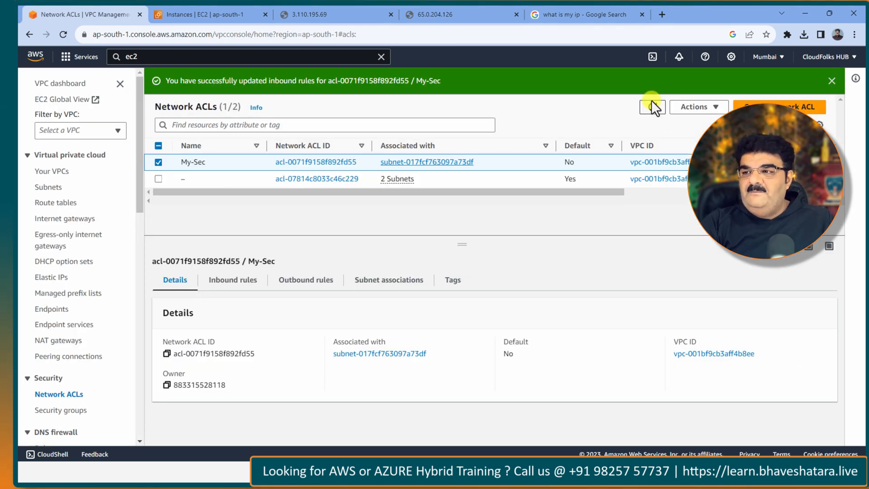
Reload the web pages of 3.110.195.69 and 65.0.204.126 to test the HTTP deny rule.
click(313, 14)
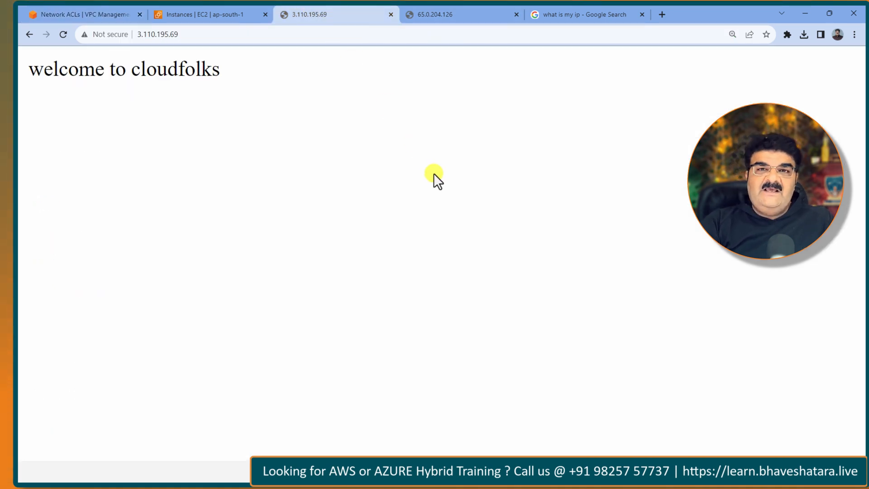
click(60, 35)
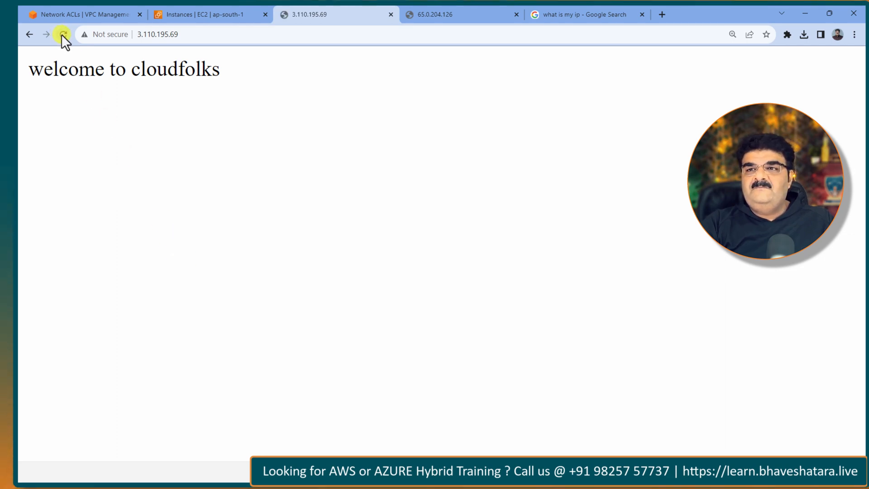
click(429, 9)
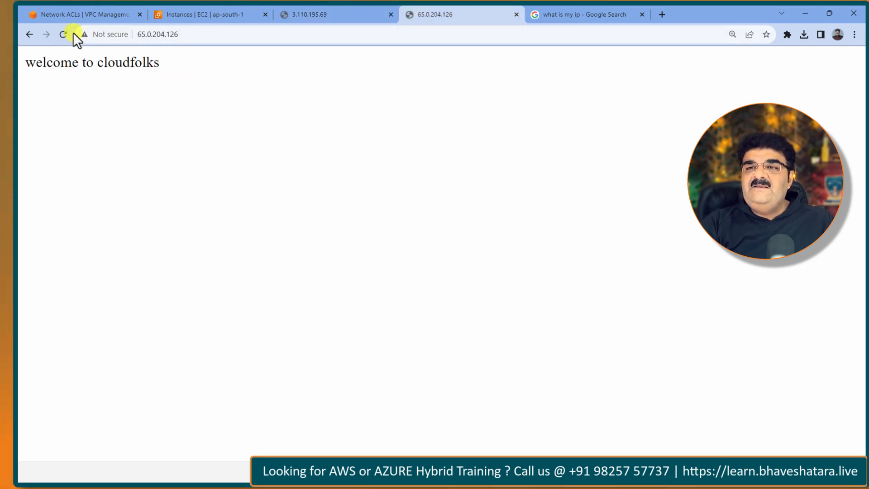
Open 3.110.195.69 in an incognito window to test HTTP access without cached content, and minimize that window.
click(327, 13)
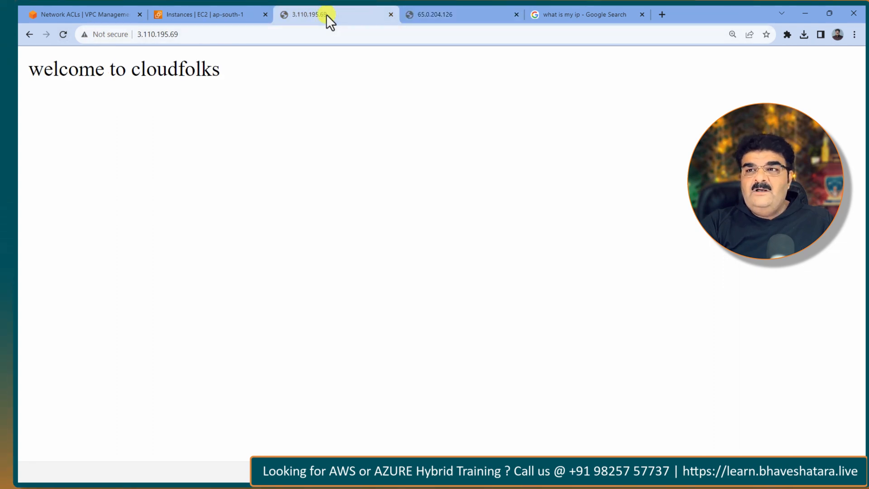
click(143, 36)
key(ctrl+c)
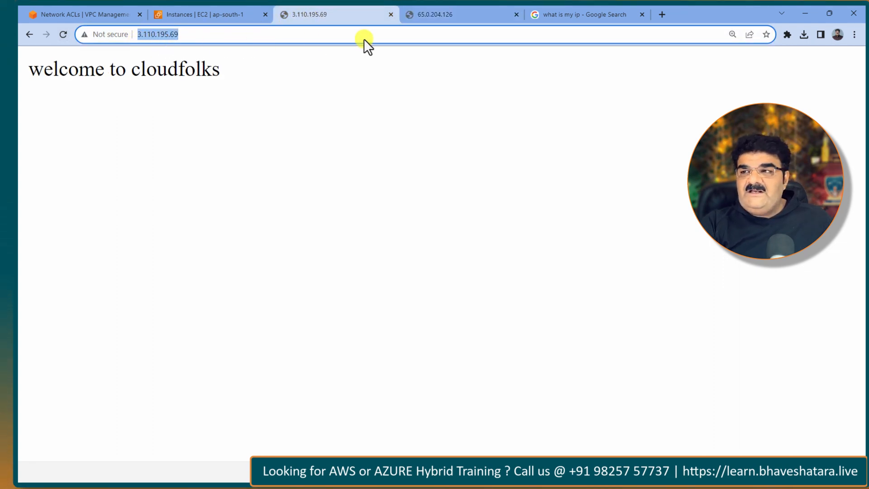
click(853, 34)
click(766, 78)
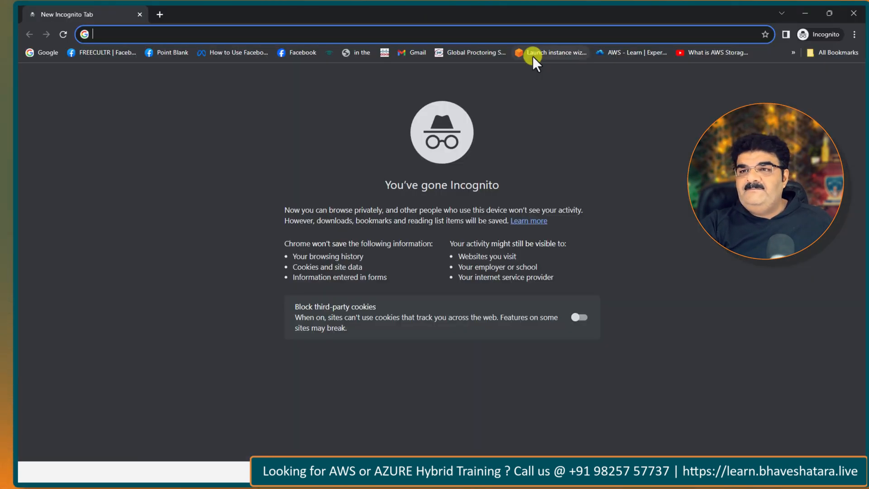
key(ctrl+v)
click(532, 56)
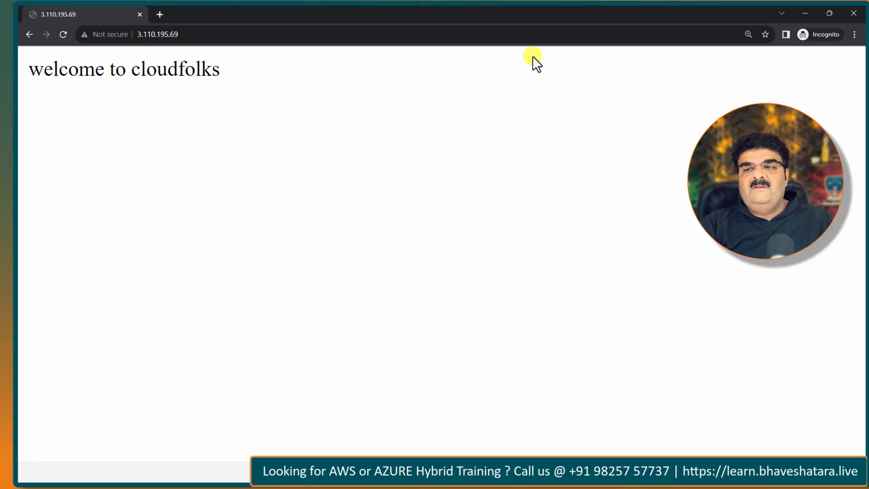
click(805, 13)
Return to the My-Sec network ACL, enlarge its details area to review the inbound rules, and open them for editing.
click(106, 13)
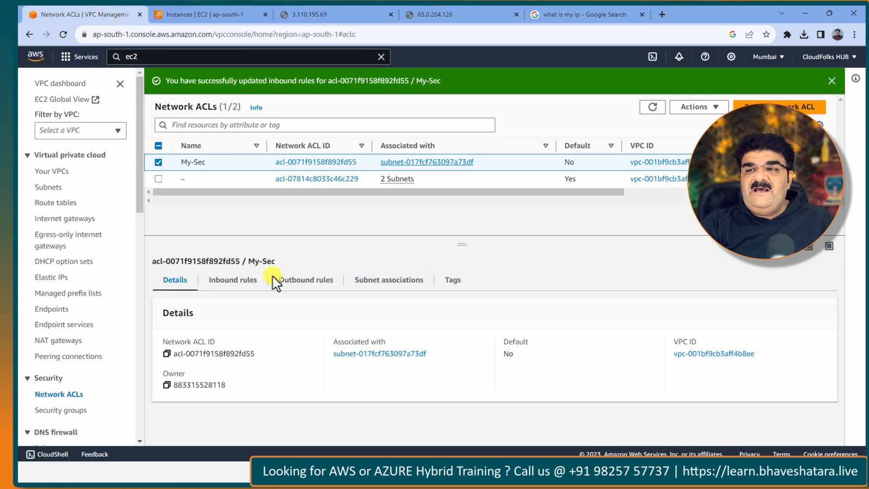
click(243, 285)
drag(464, 245, 481, 192)
click(754, 291)
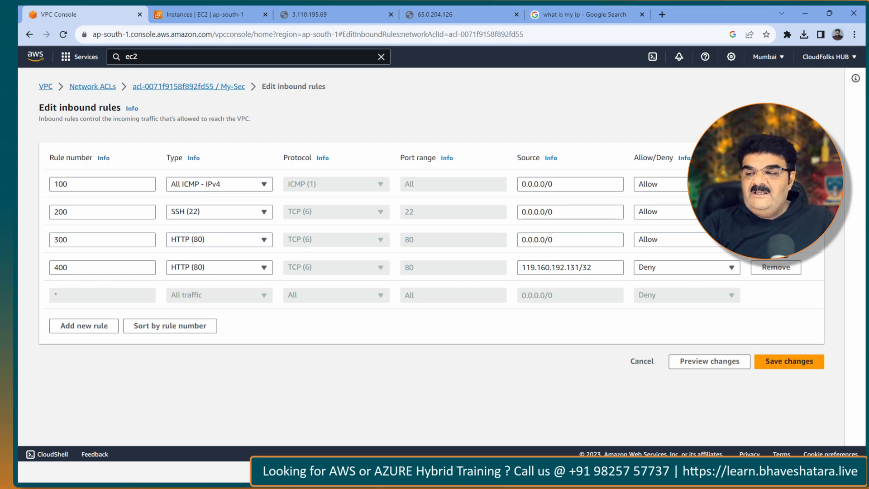
Switch to Microsoft Whiteboard to examine the network ACL diagram, and return to the inbound rules editor in Chrome.
click(475, 472)
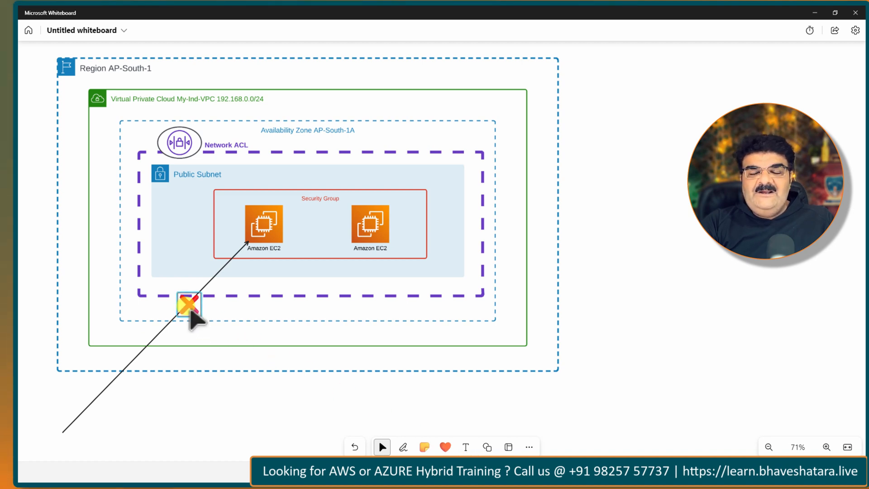
mouse_move(502, 473)
click(486, 435)
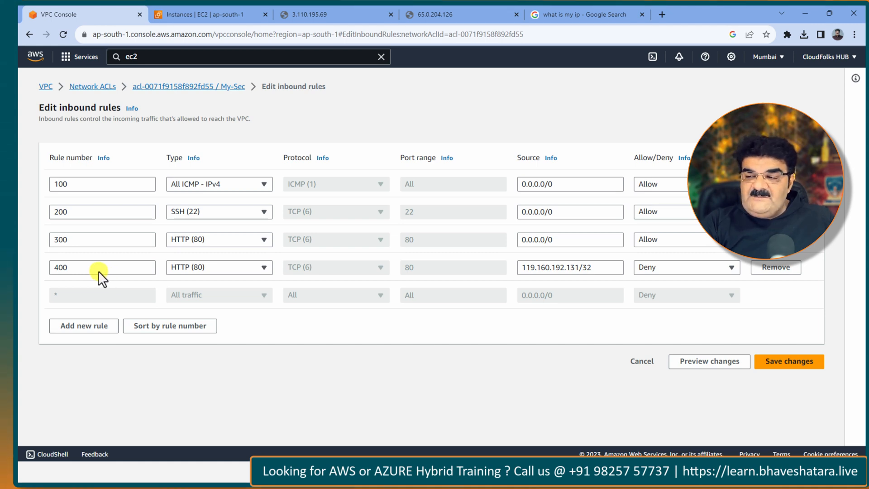
Change the HTTP Deny rule's number to 250 so it precedes rule 300, and save the changes.
drag(75, 267, 20, 267)
text(250)
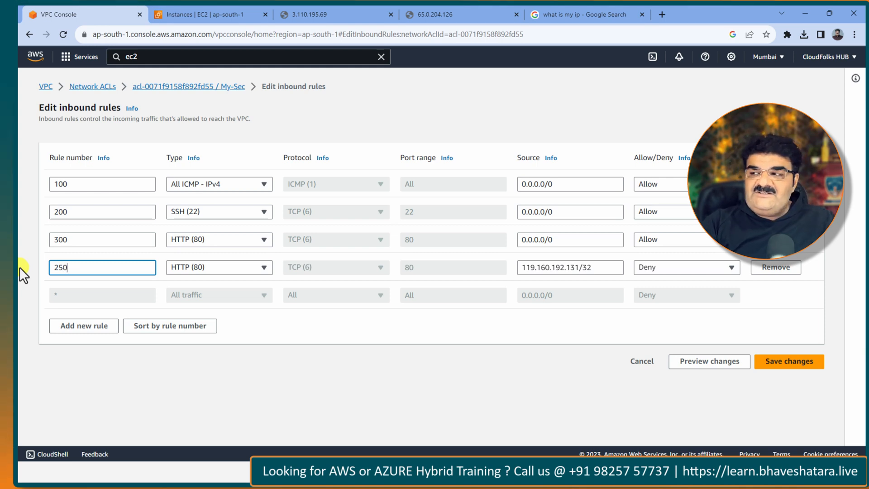
click(780, 365)
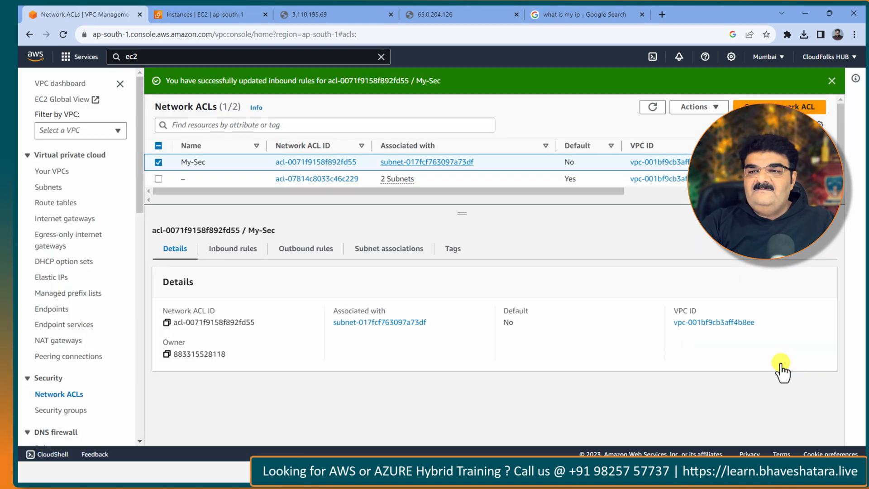
Review My-Sec's inbound rule order, reopen the rules editor and submit the rules without edits.
click(234, 253)
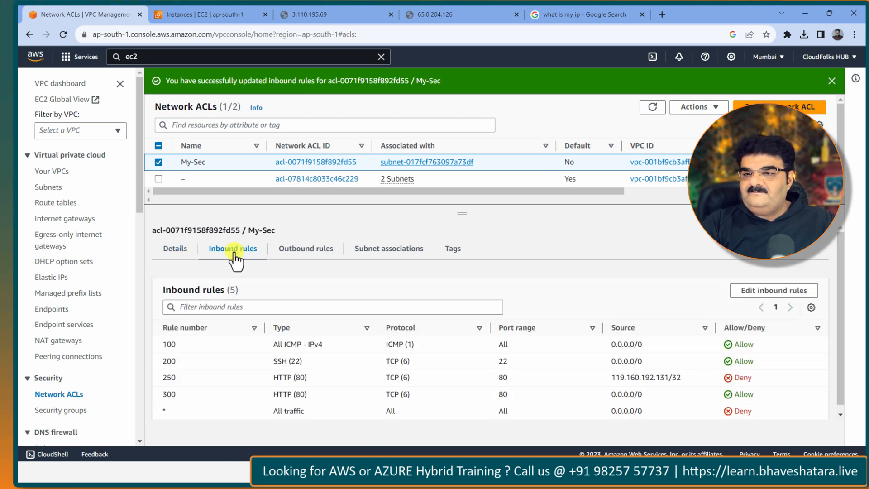
click(764, 292)
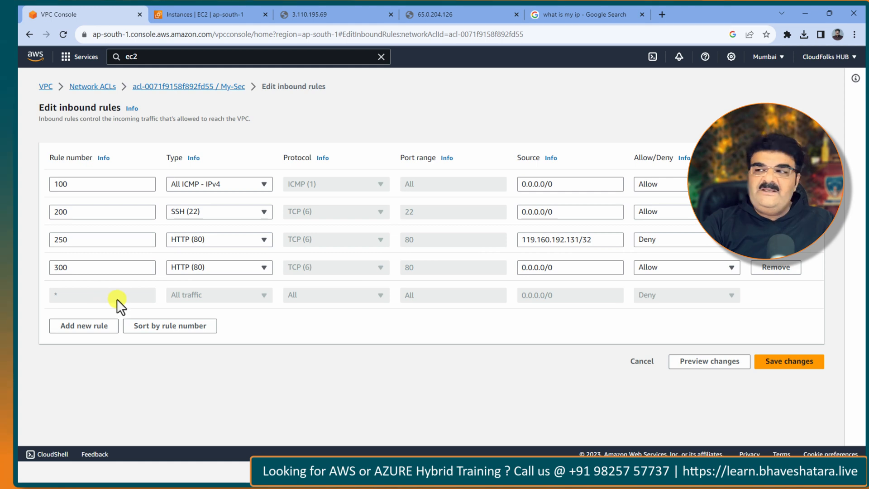
click(789, 362)
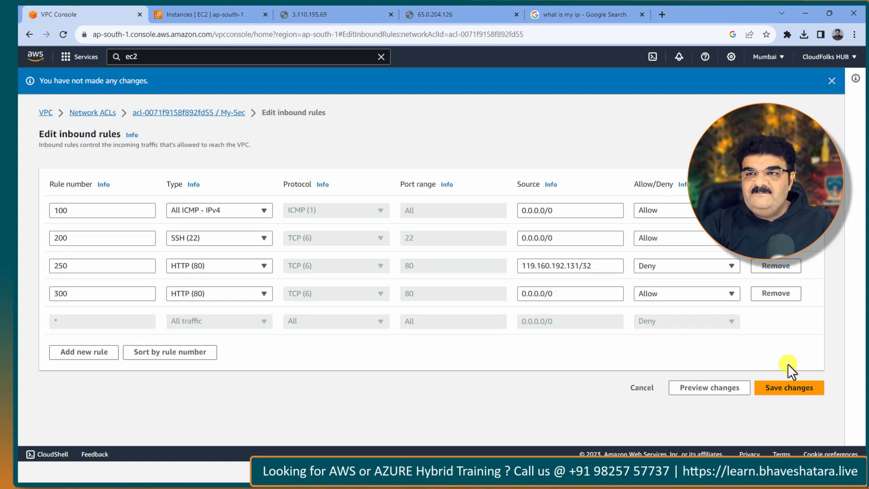
Reload the 3.110.195.69 web page to test HTTP access under the renumbered deny rule.
click(320, 13)
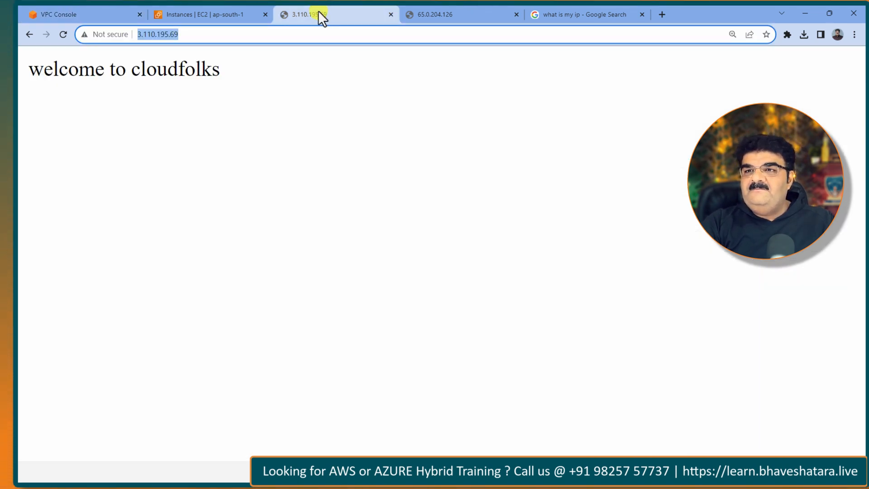
click(66, 37)
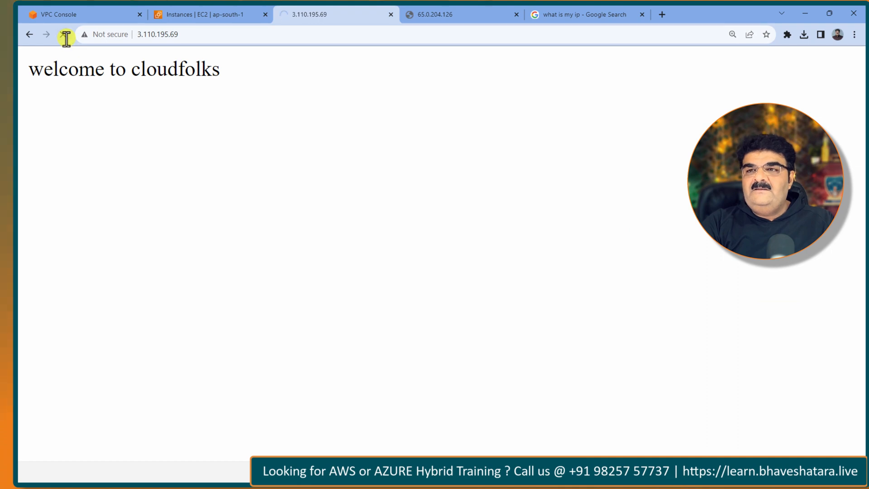
Reload the 65.0.204.126 web page to test HTTP access to the second server under the deny rule.
click(458, 13)
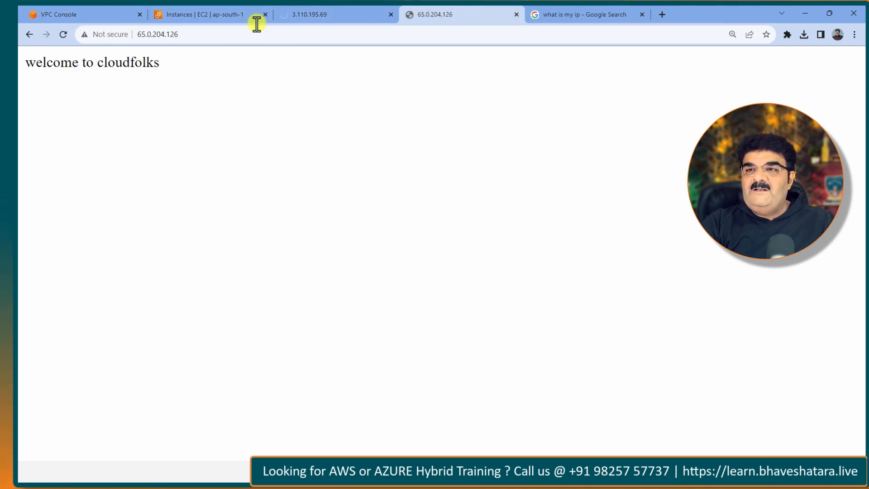
click(65, 37)
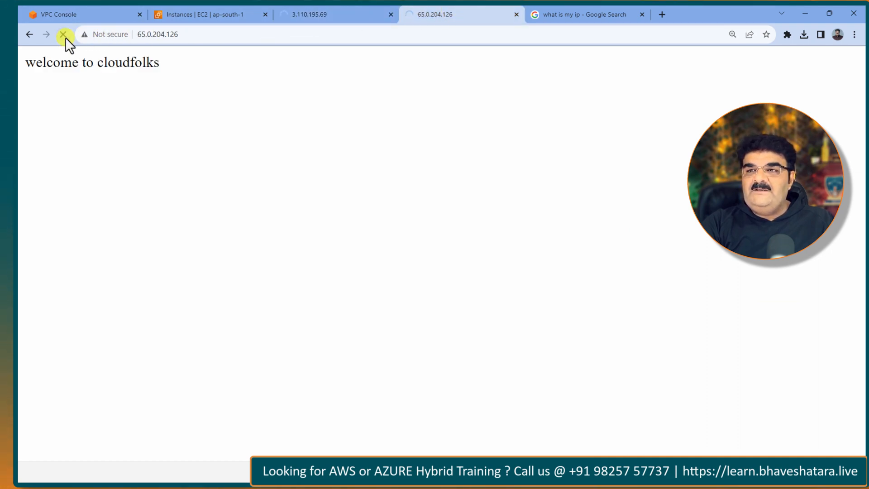
key(super+5)
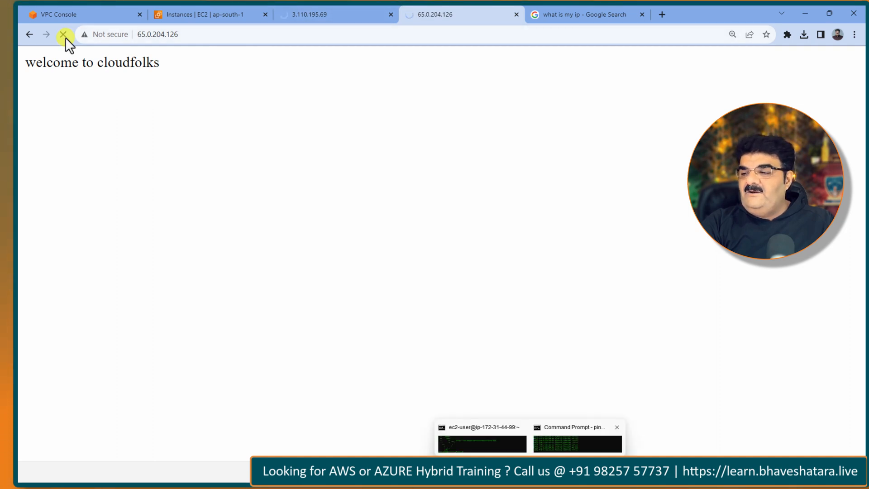
Load 3.110.195.69 in a new Incognito window to test HTTP access without cached content, and return to the regular browser window.
click(296, 14)
click(229, 34)
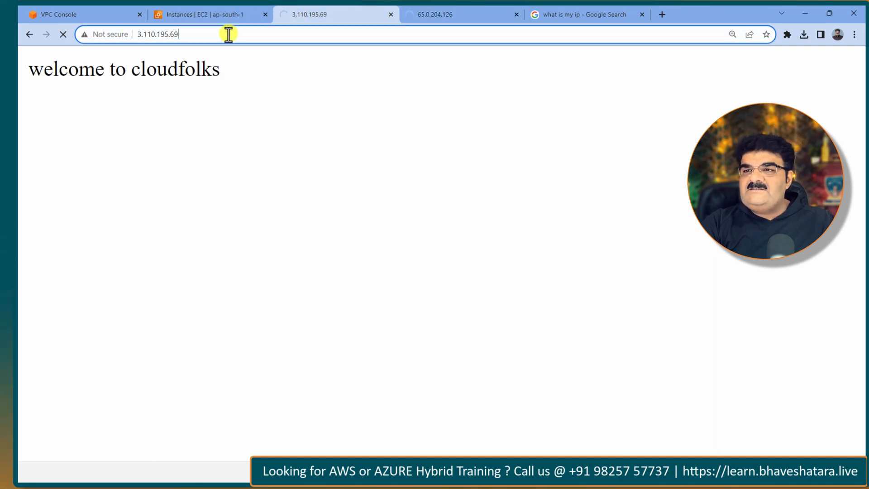
click(855, 34)
click(785, 77)
text(3.110.195.69)
key(Return)
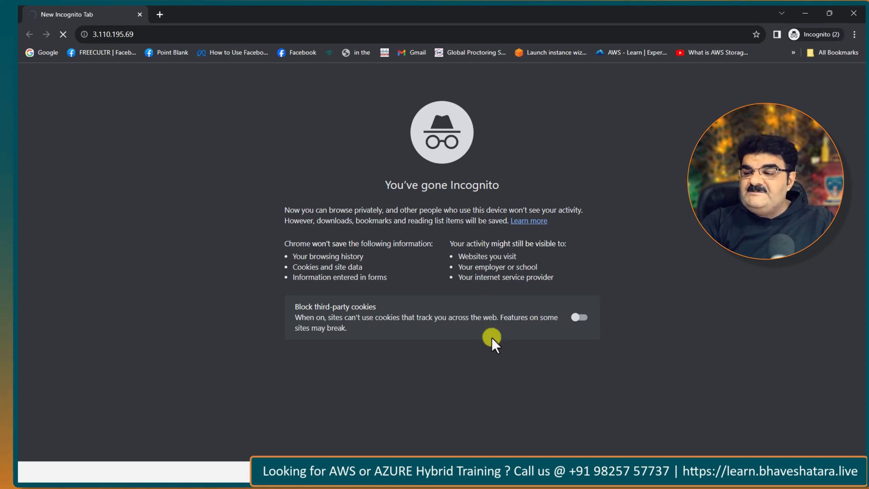
click(434, 436)
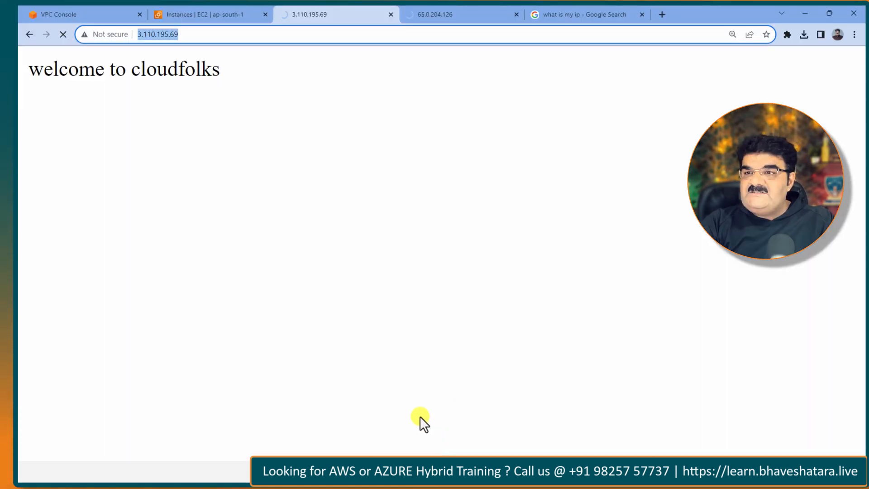
Compare HTTP rules 250 and 300 in the inbound rules editor with the page results for 3.110.195.69 and 65.0.204.126.
click(98, 10)
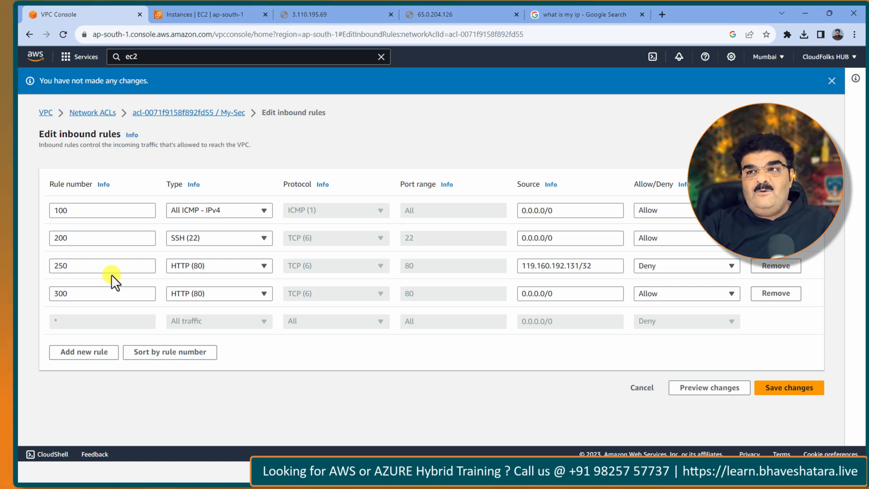
click(333, 12)
click(438, 9)
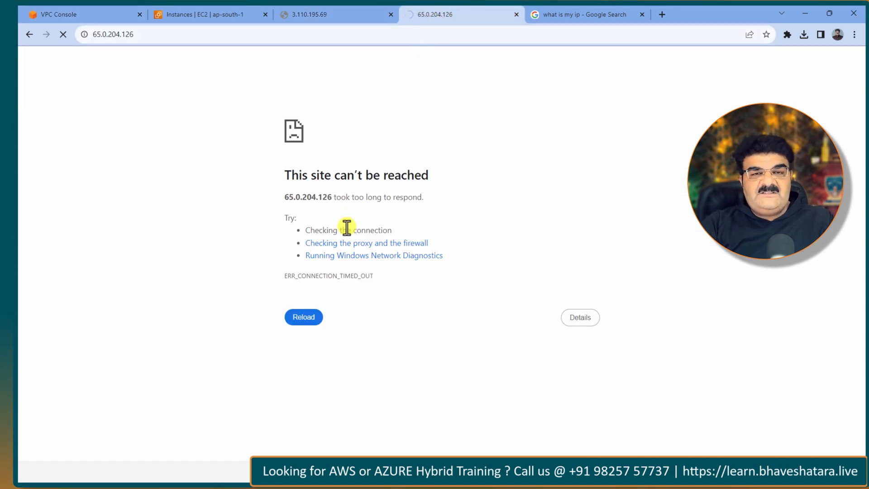
click(89, 14)
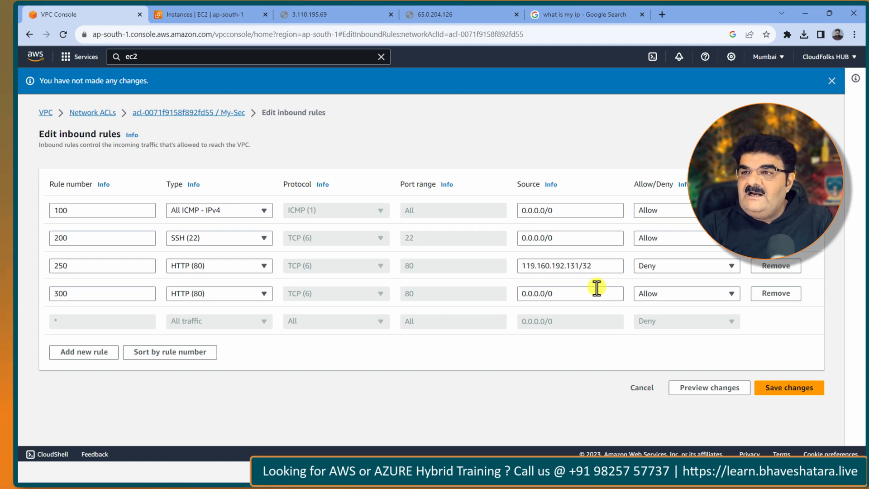
click(324, 14)
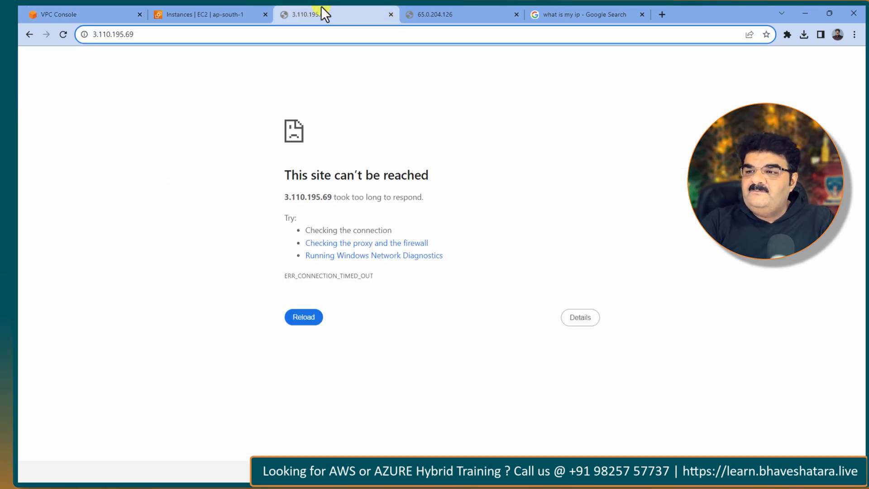
mouse_move(270, 17)
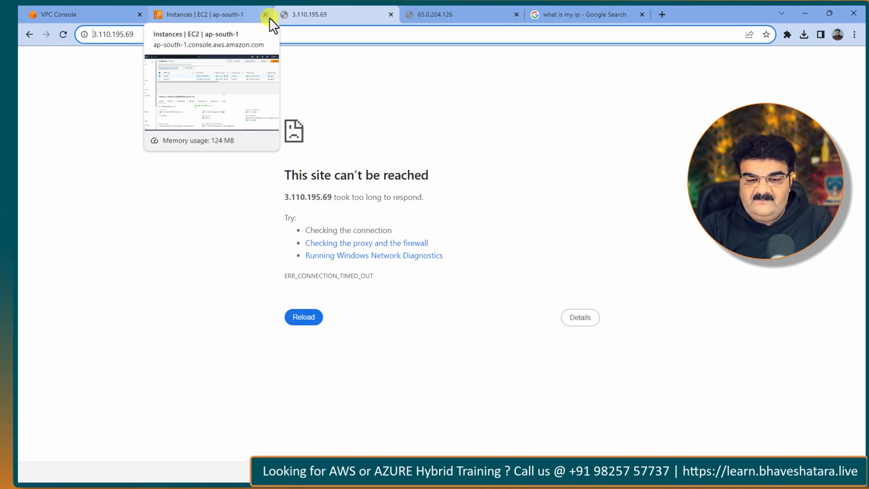
key(Return)
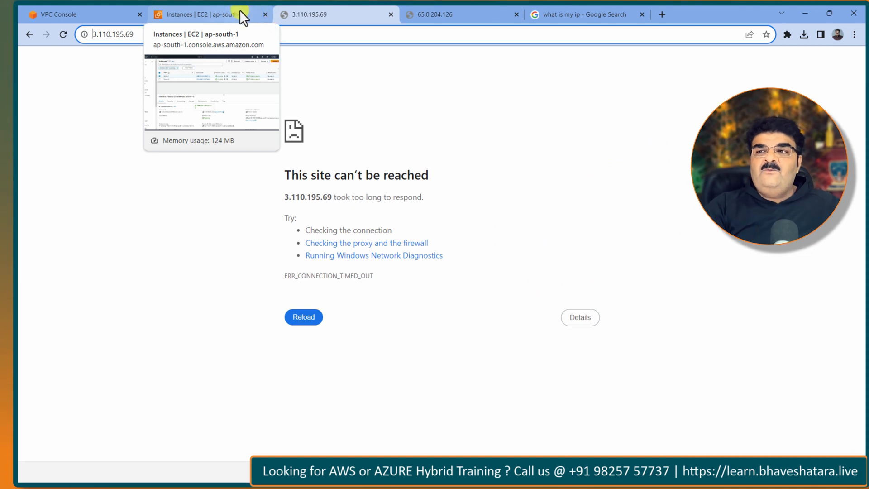
Leave the inbound rules editor to review My-Sec's subnet associations, and switch to the network ACL diagram in Microsoft Whiteboard.
click(227, 14)
click(98, 10)
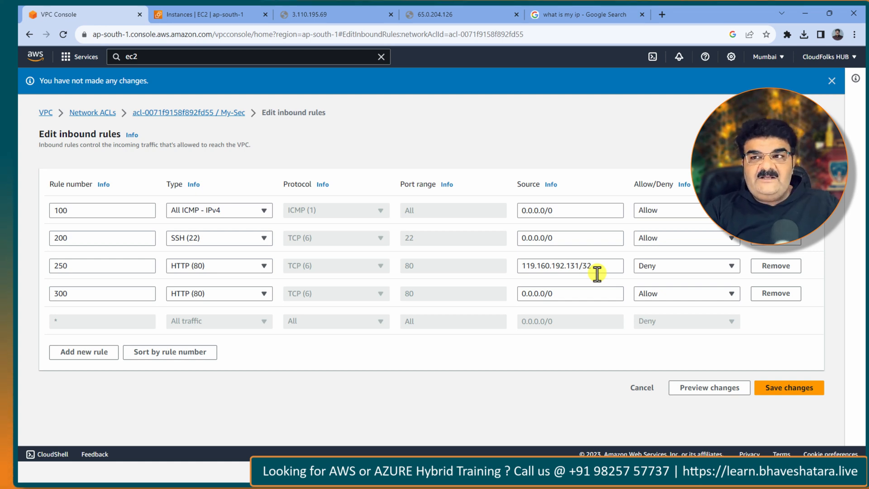
click(101, 113)
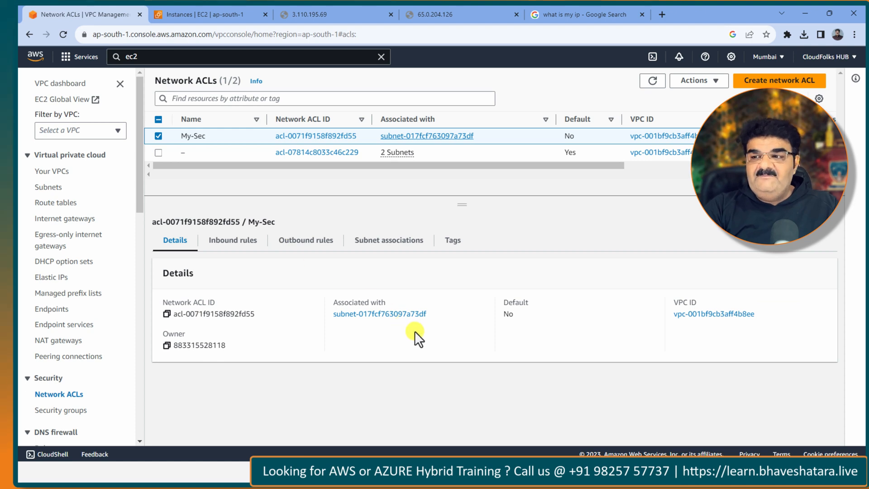
click(397, 243)
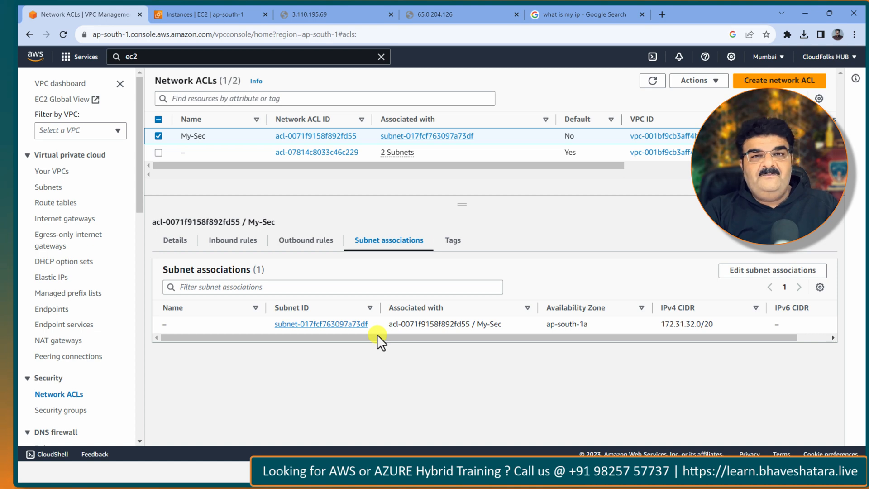
click(493, 471)
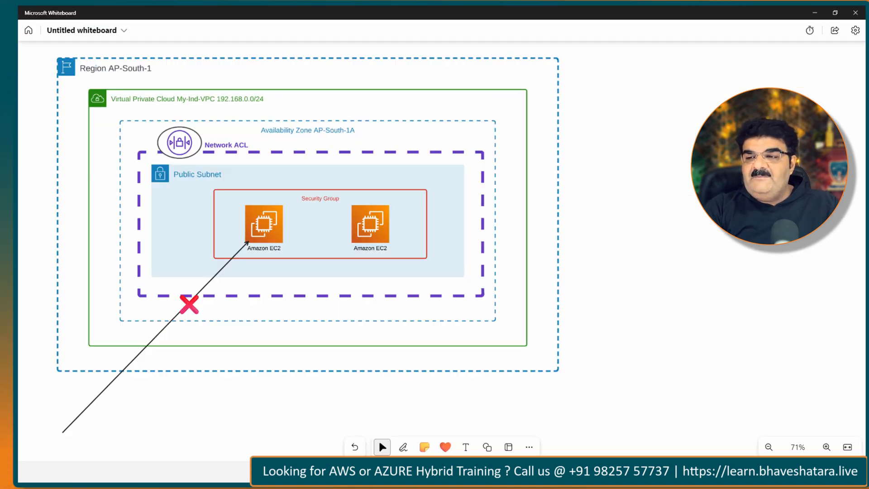